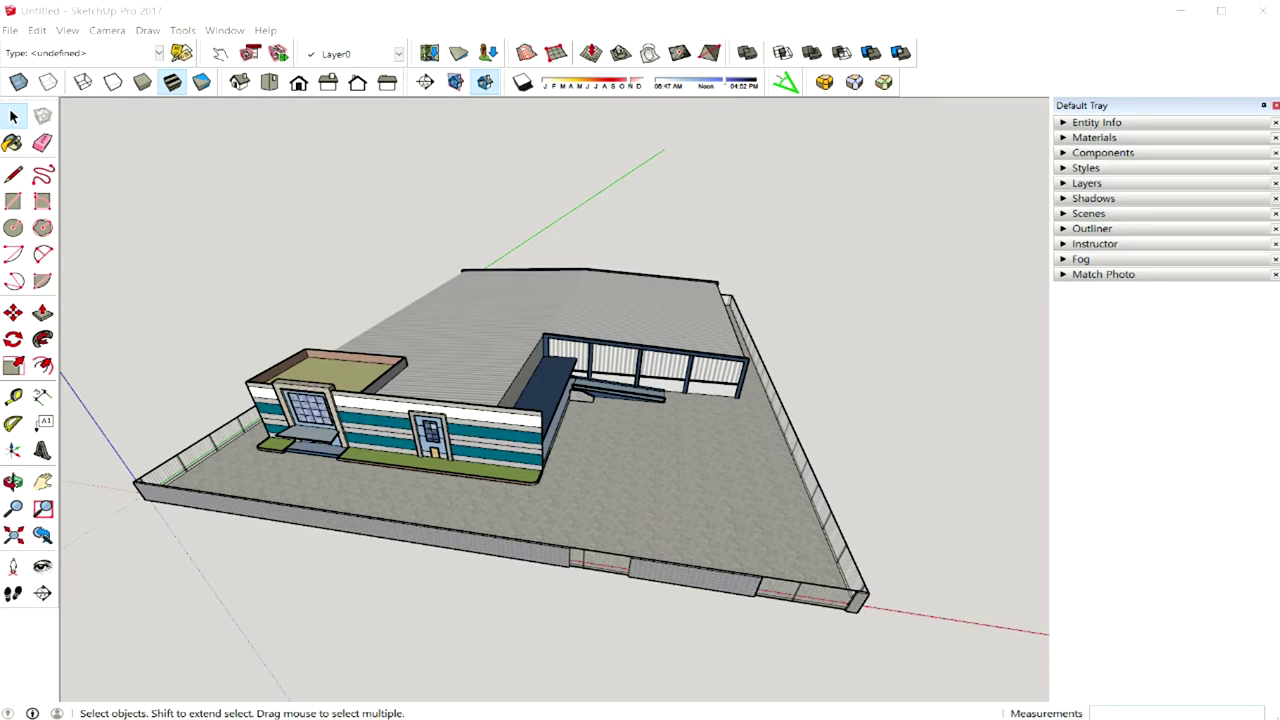
- Focus SketchUp, orbit the factory model slightly, and bring up the File menu
left_click(1117, 418)
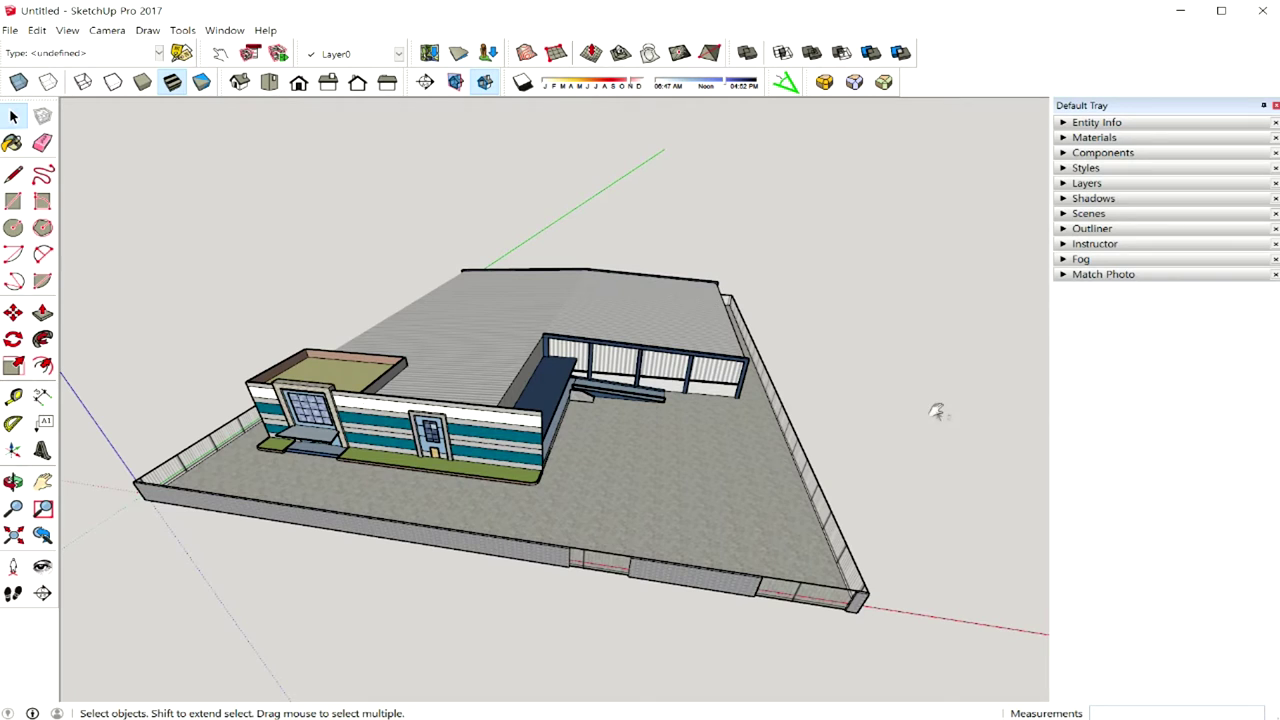
middle_click_drag(937, 408, 961, 410)
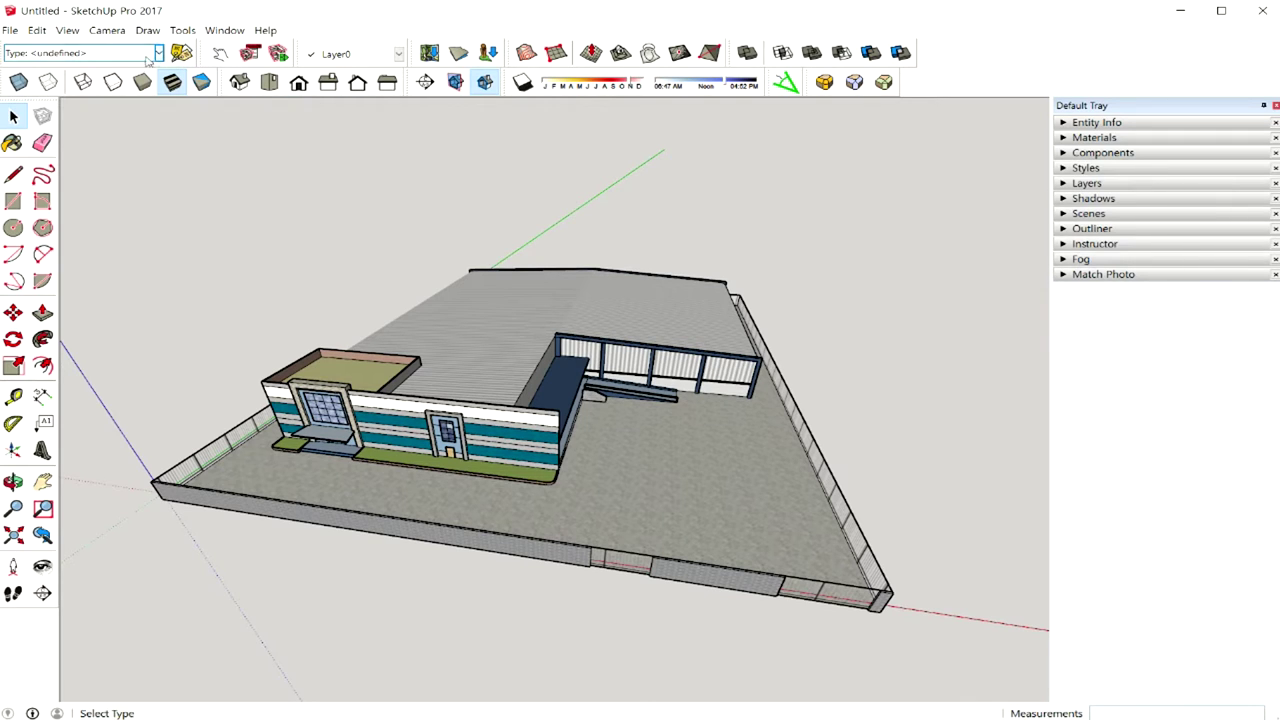
left_click(10, 30)
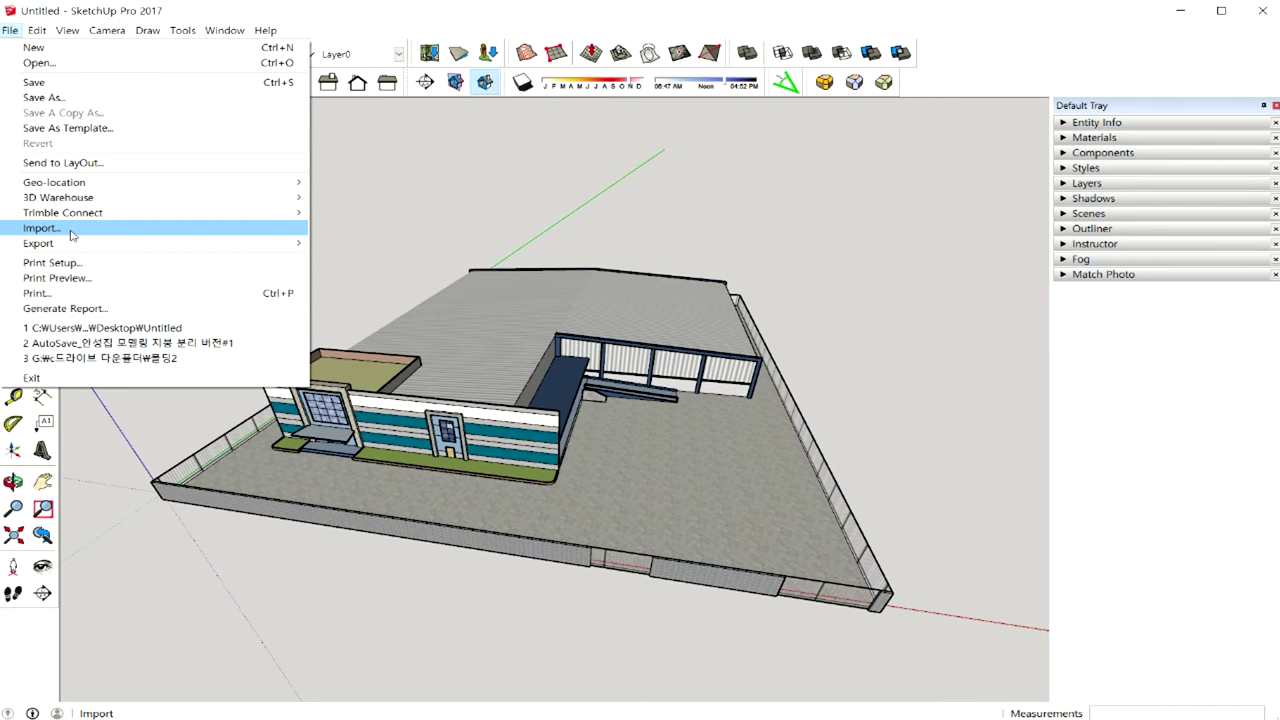
- Start File > Import and show the Import dialog's file-type list
left_click(72, 232)
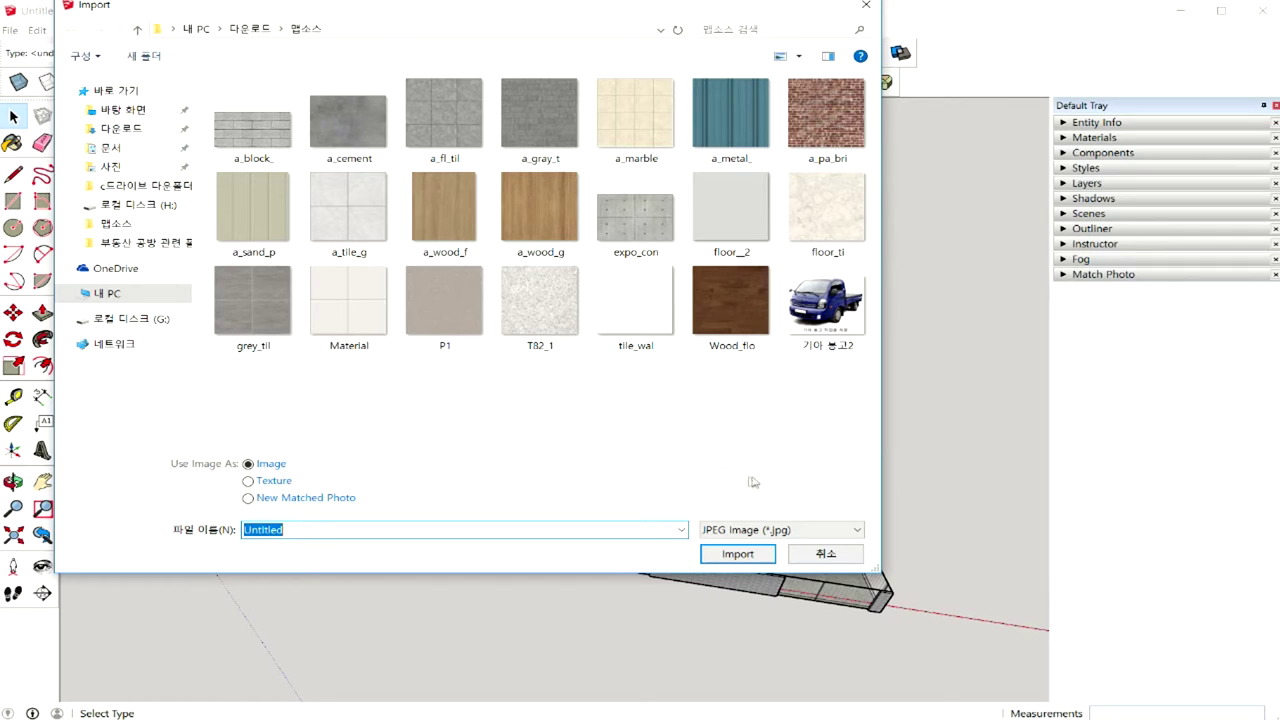
left_click(776, 532)
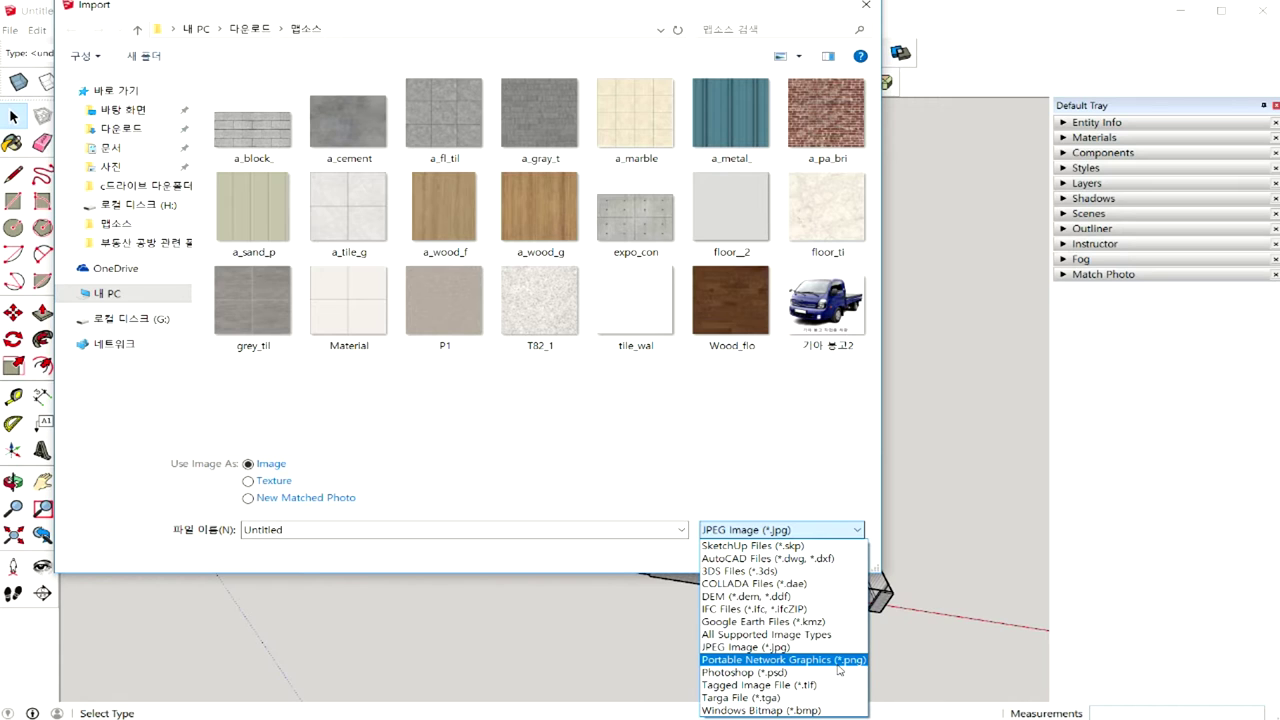
- Keep JPEG as the file type and select the 기아 봉고2 truck photo
left_click(828, 659)
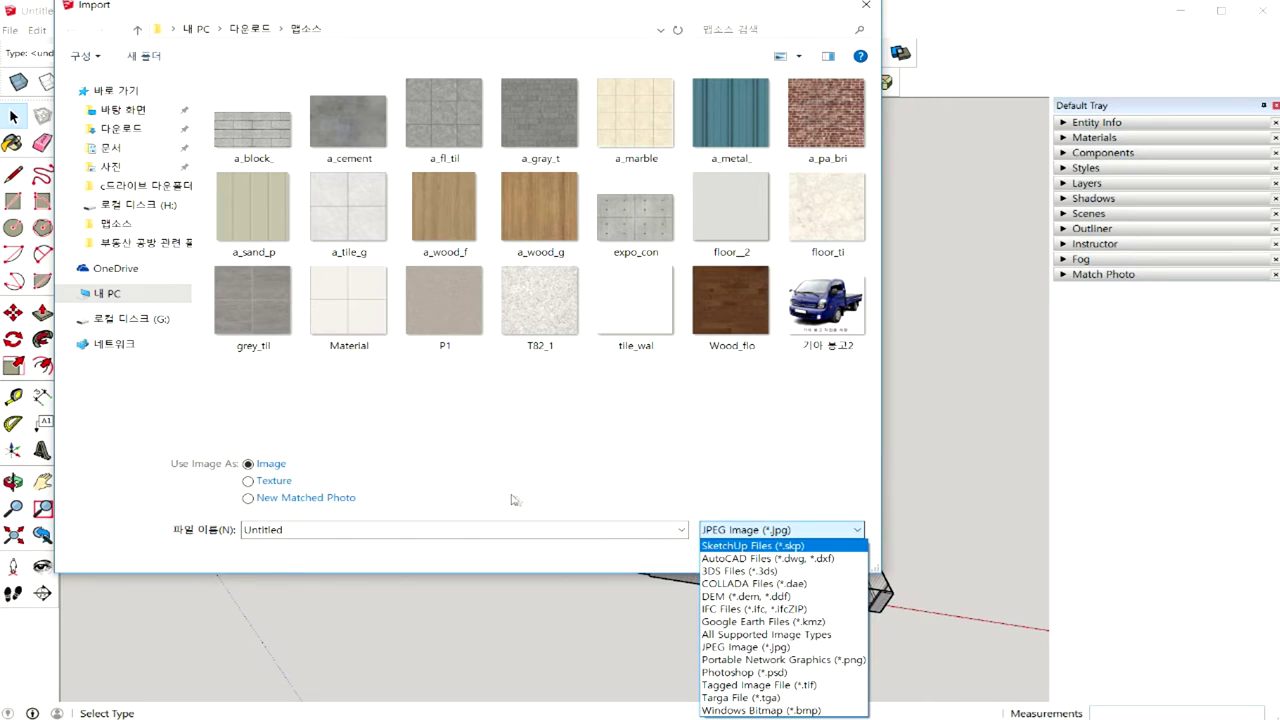
left_click(446, 481)
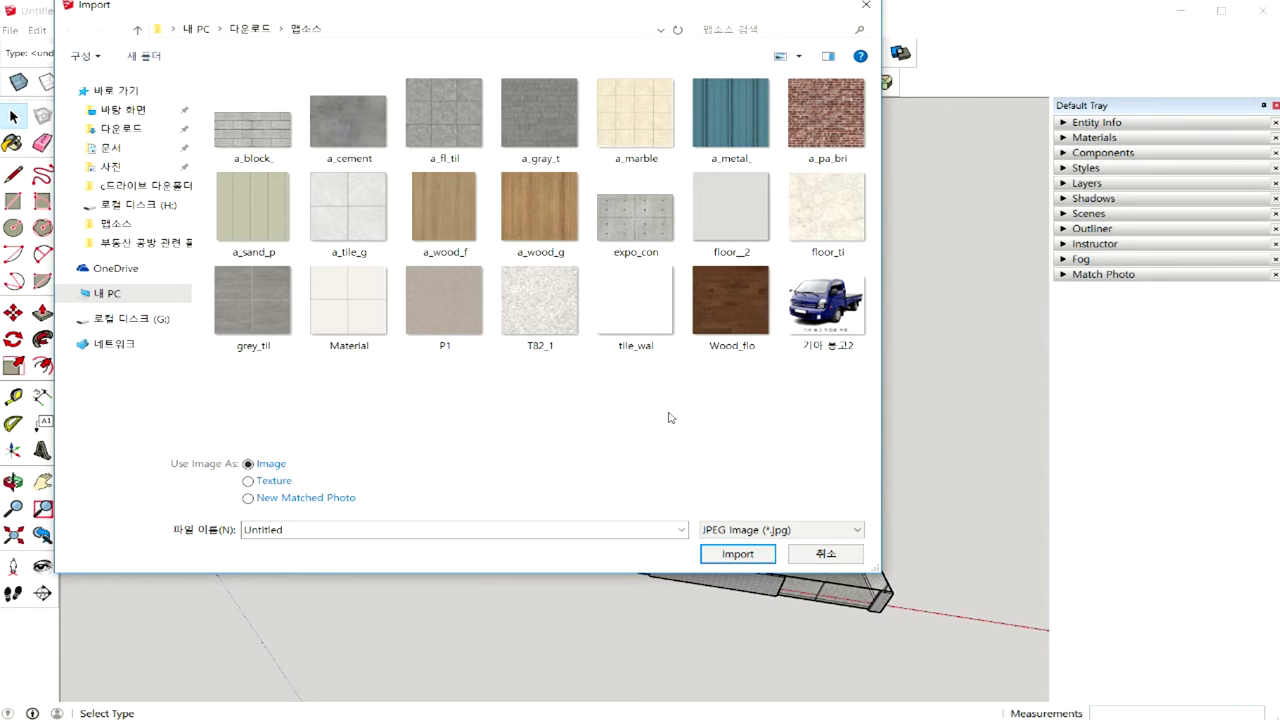
left_click(843, 318)
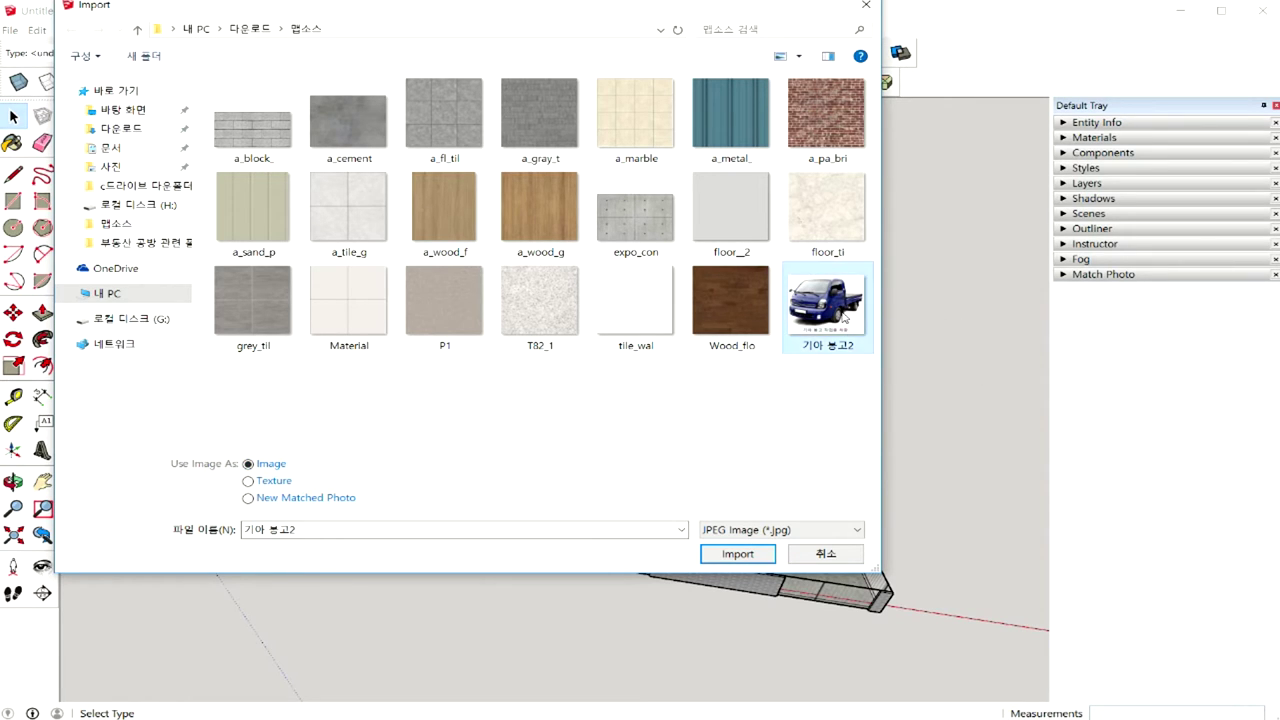
- Import 기아 봉고2 and place it flat on the ground beside the walled site
left_click(737, 554)
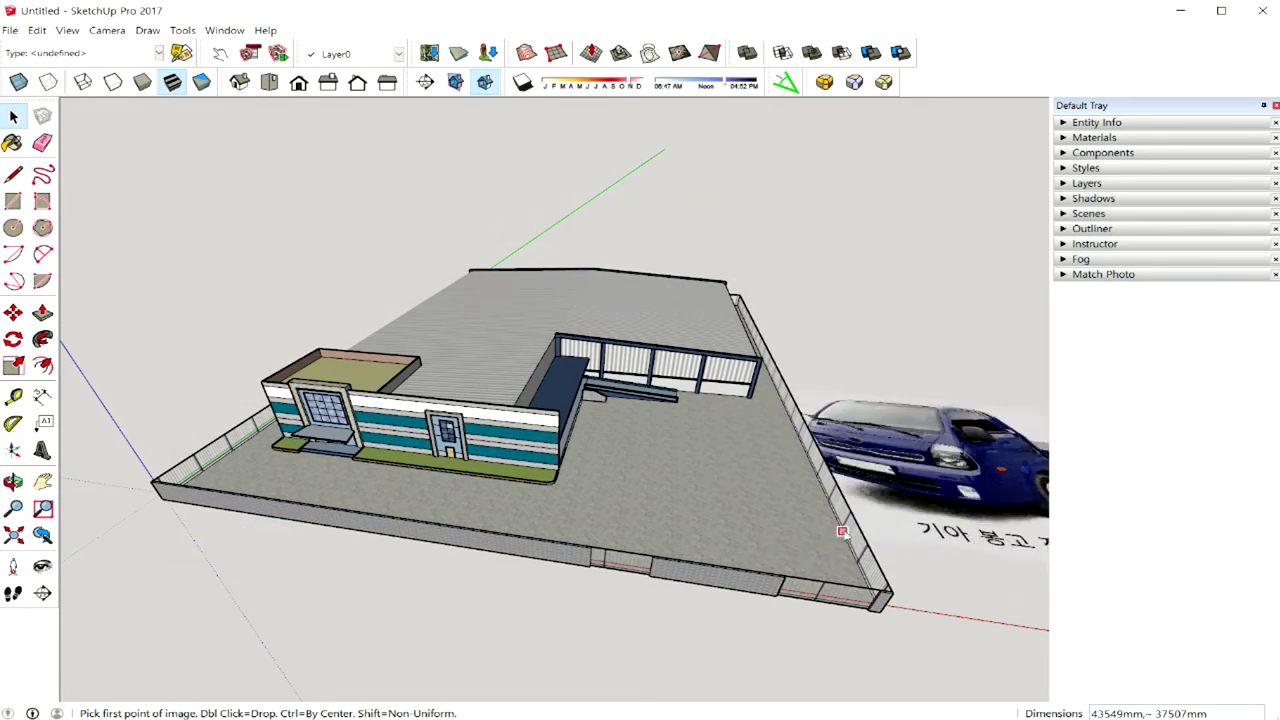
middle_click(748, 470)
middle_click_drag(748, 470, 457, 466)
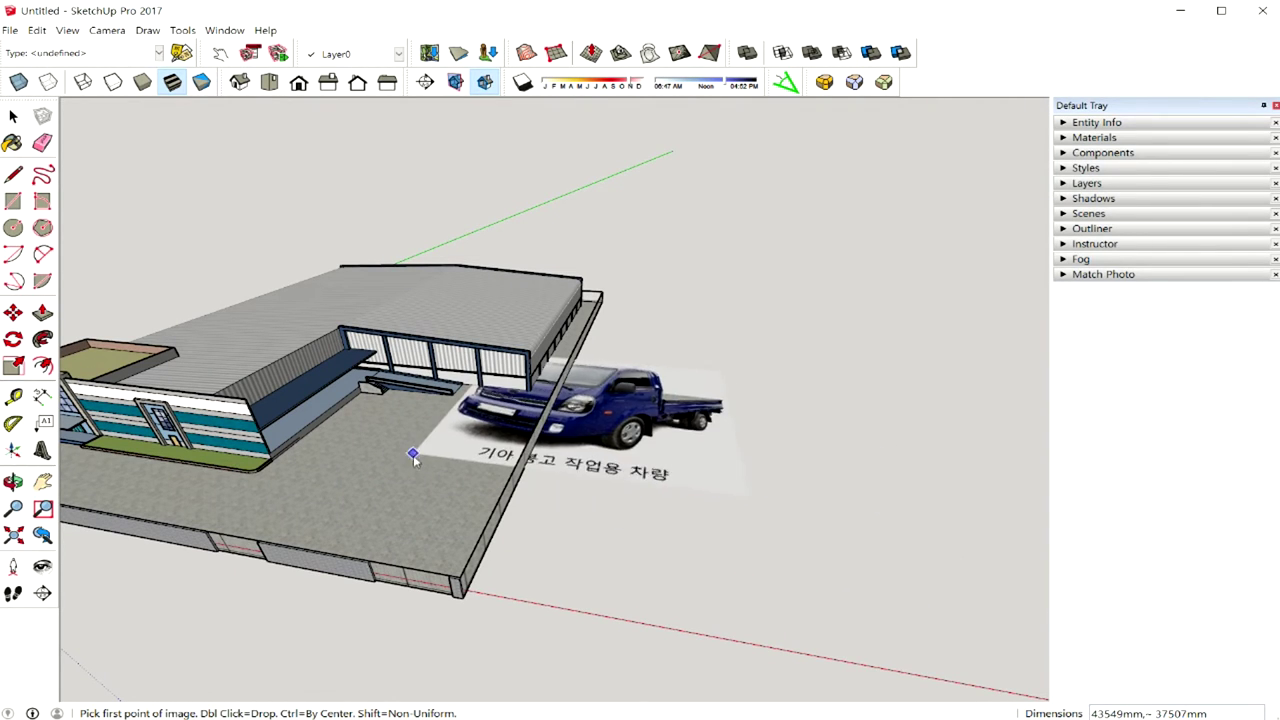
left_click(557, 542)
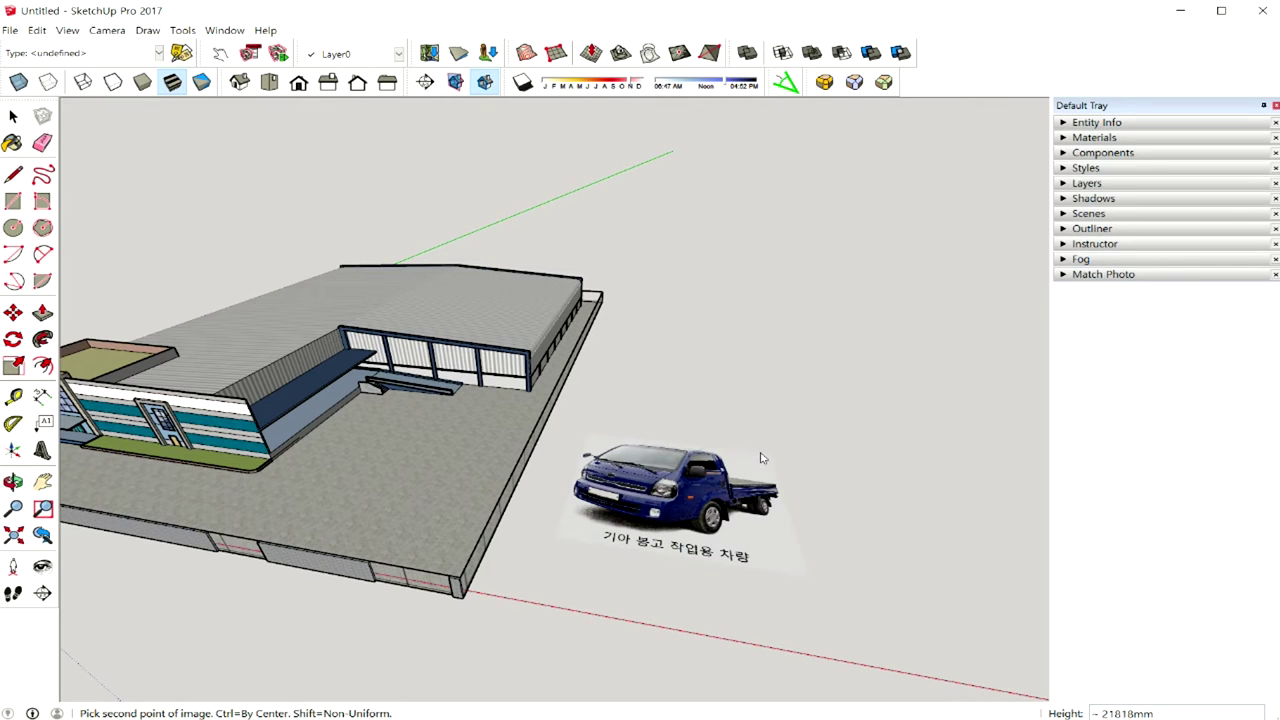
left_click(763, 457)
- Orbit around the placed truck photo, ending toward the building front
middle_click_drag(763, 457, 587, 458)
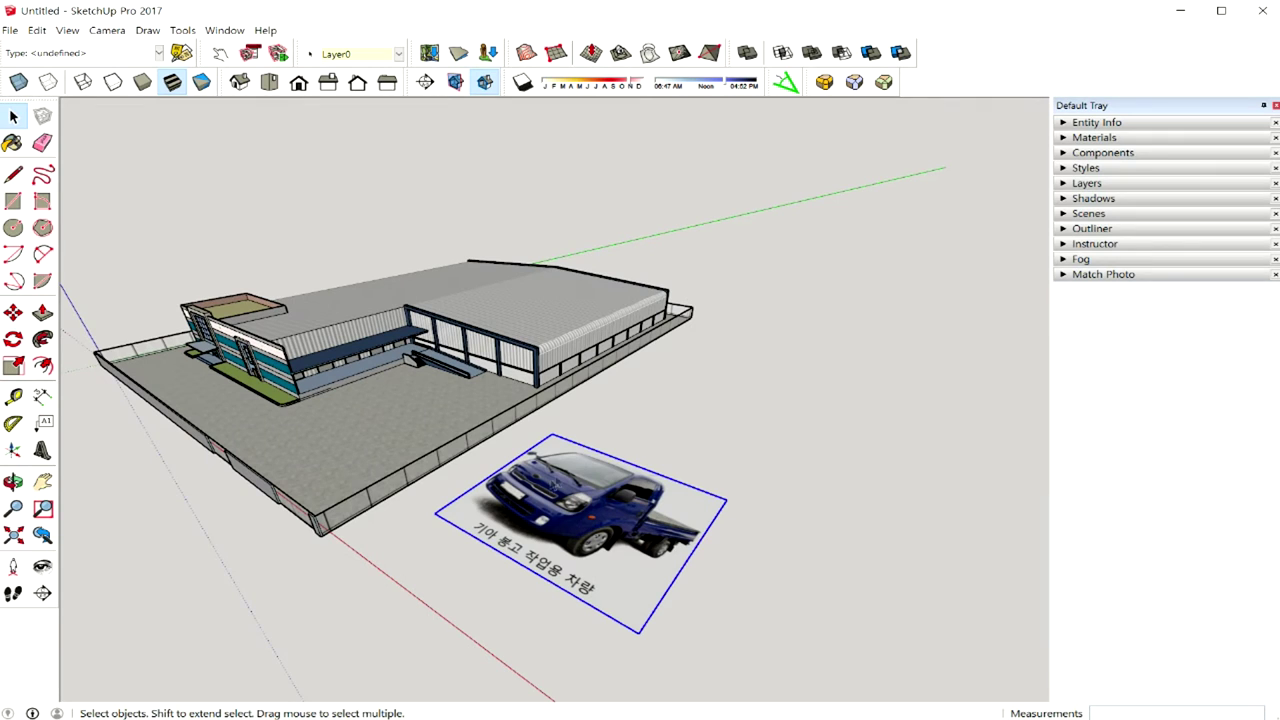
mouse_move(627, 513)
middle_mouse_down()
mouse_move(740, 498)
mouse_move(730, 510)
middle_mouse_up()
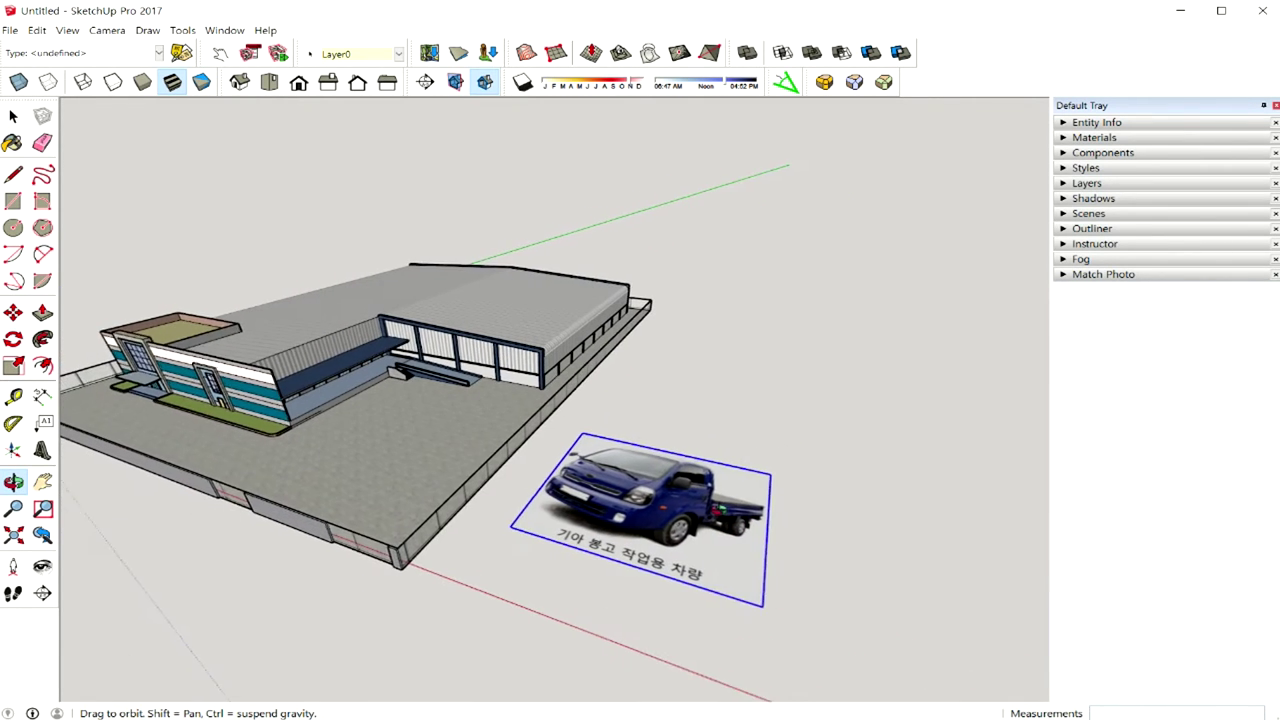
middle_click_drag(750, 440, 560, 525)
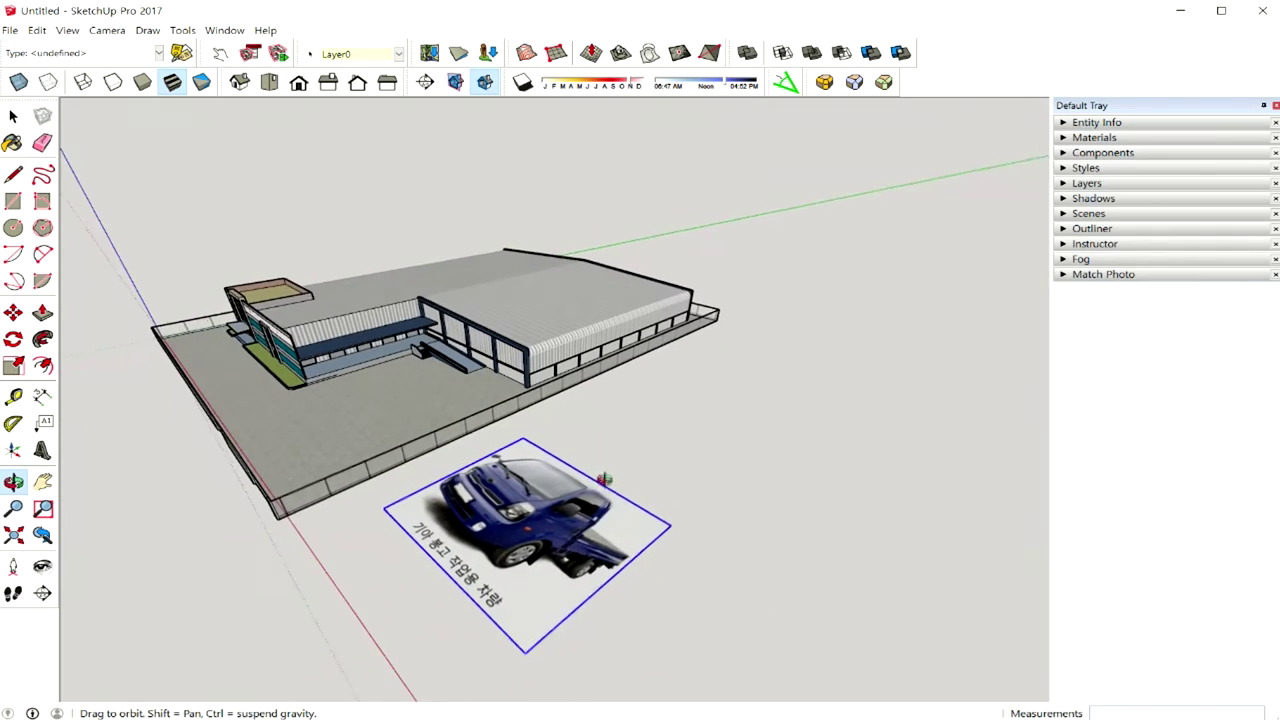
middle_click_drag(645, 531, 745, 503)
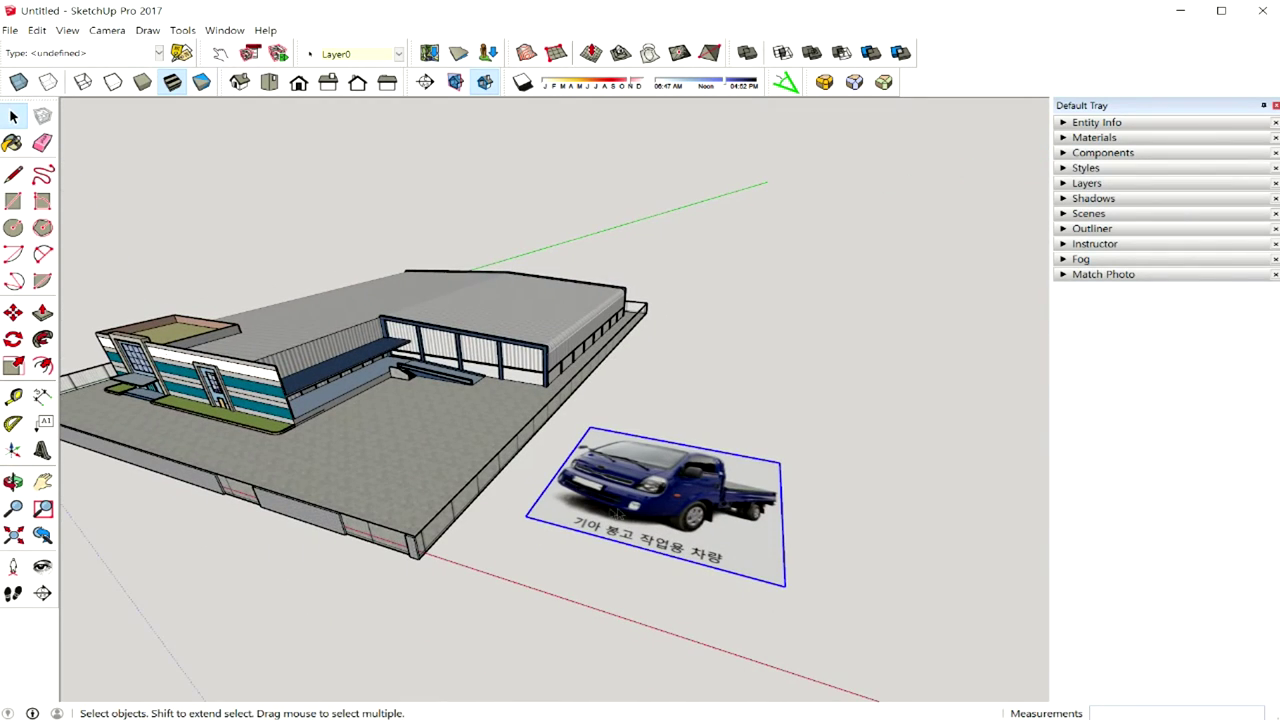
mouse_move(614, 586)
middle_mouse_down()
mouse_move(674, 517)
mouse_move(403, 473)
middle_mouse_up()
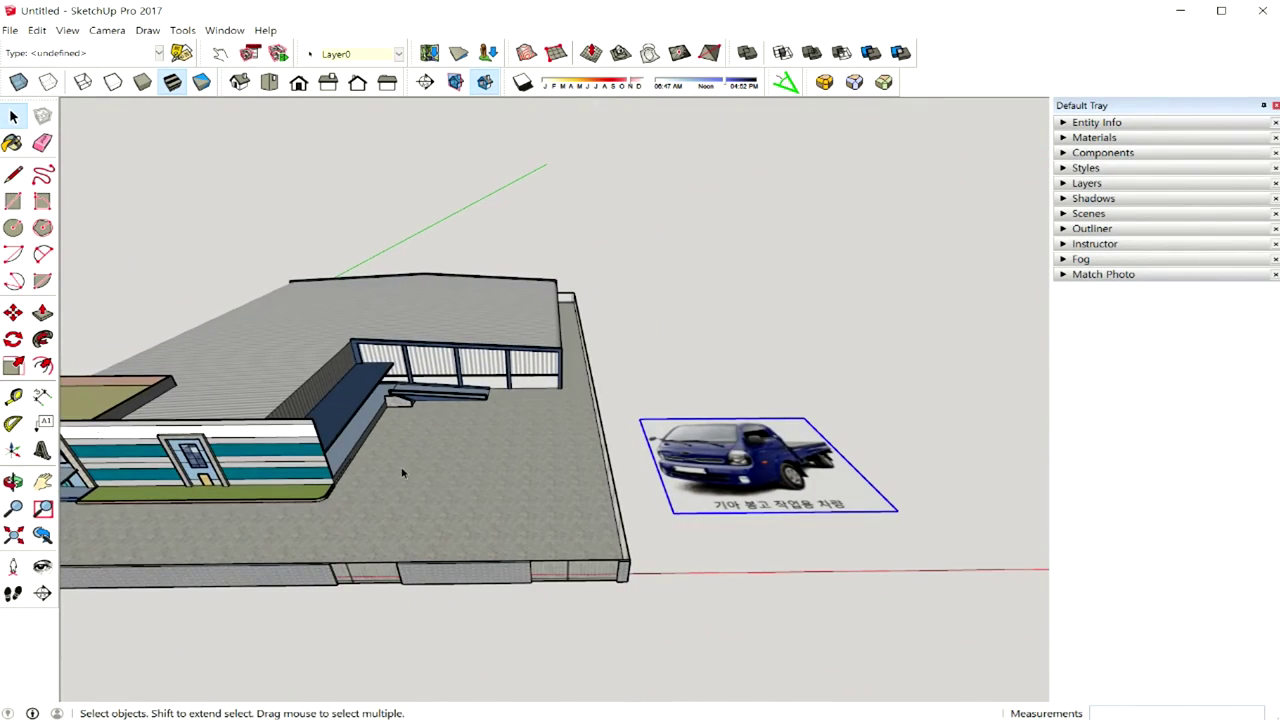
- Import 기아 봉고2 again as a second, smaller image placed in the yard
left_click(10, 30)
left_click(114, 228)
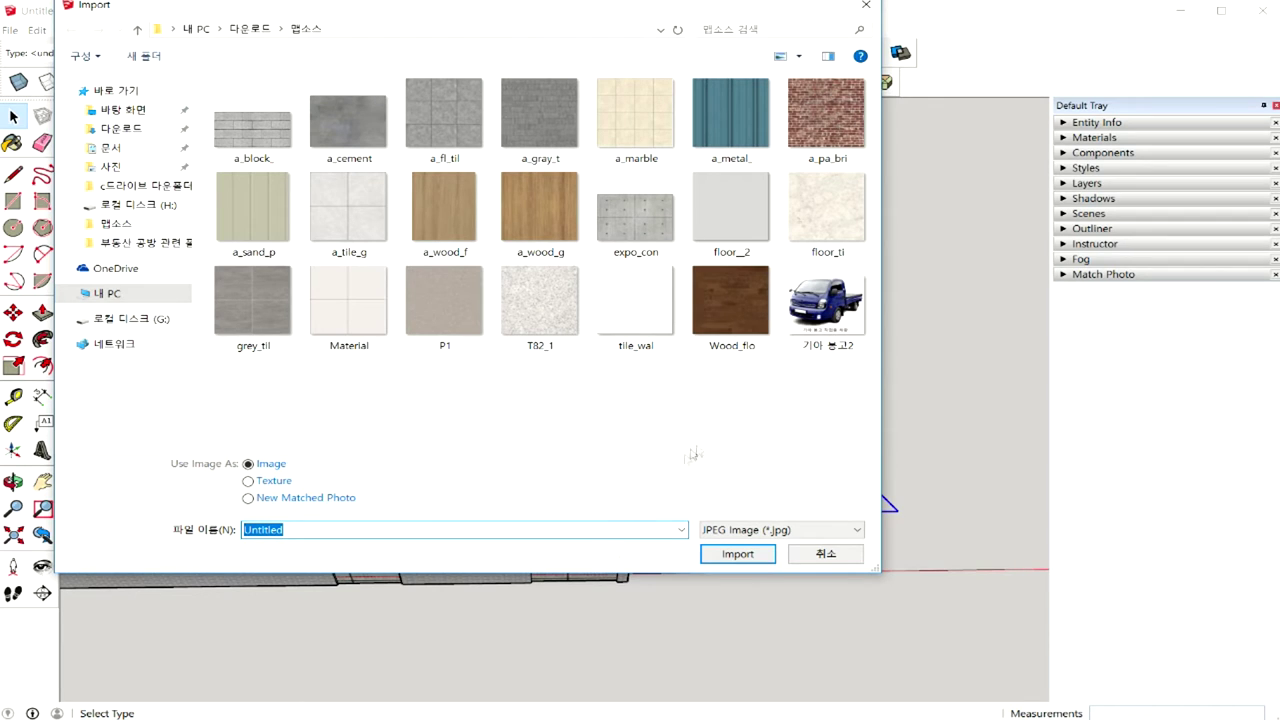
left_click(825, 305)
left_click(737, 554)
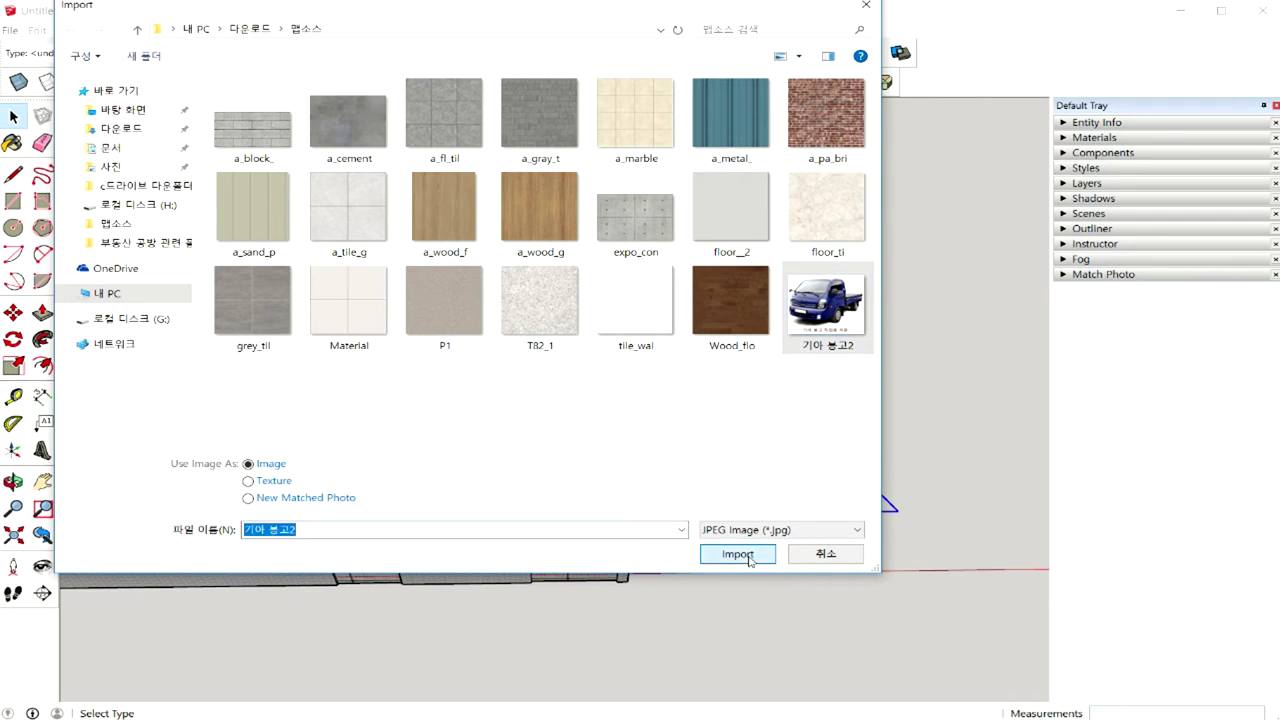
left_click(385, 515)
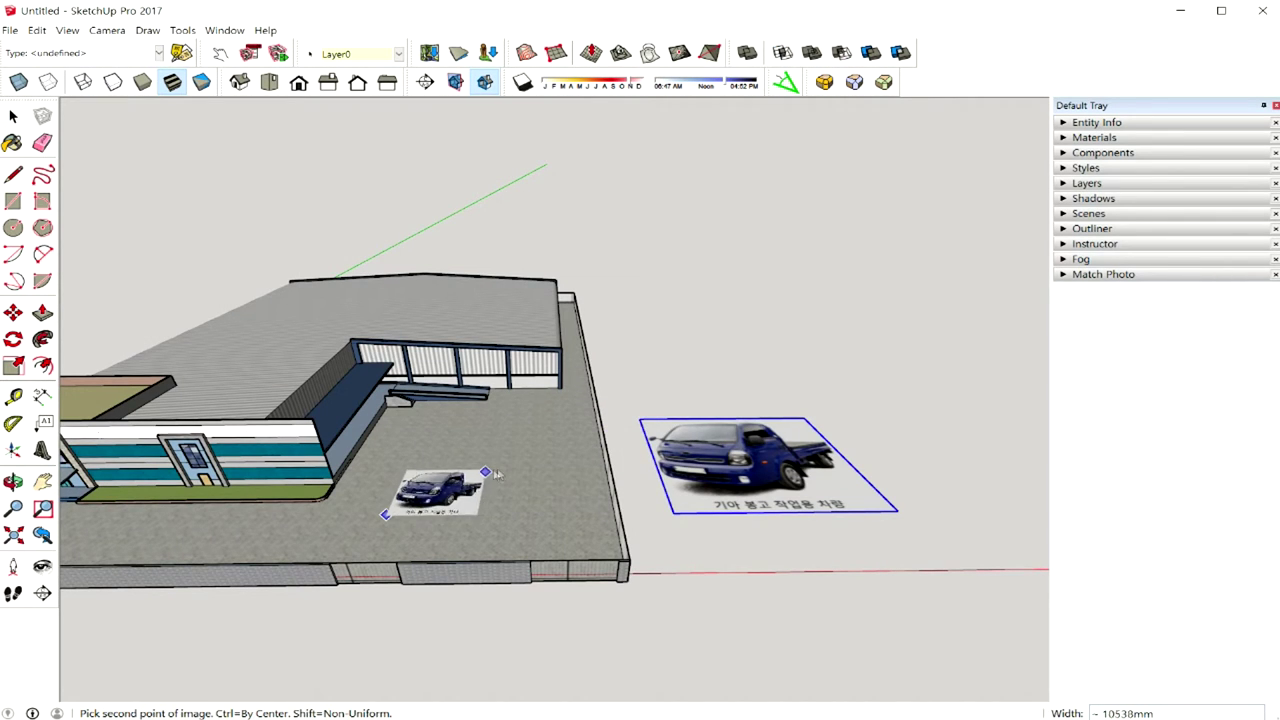
left_click(518, 465)
middle_click_drag(518, 465, 399, 503)
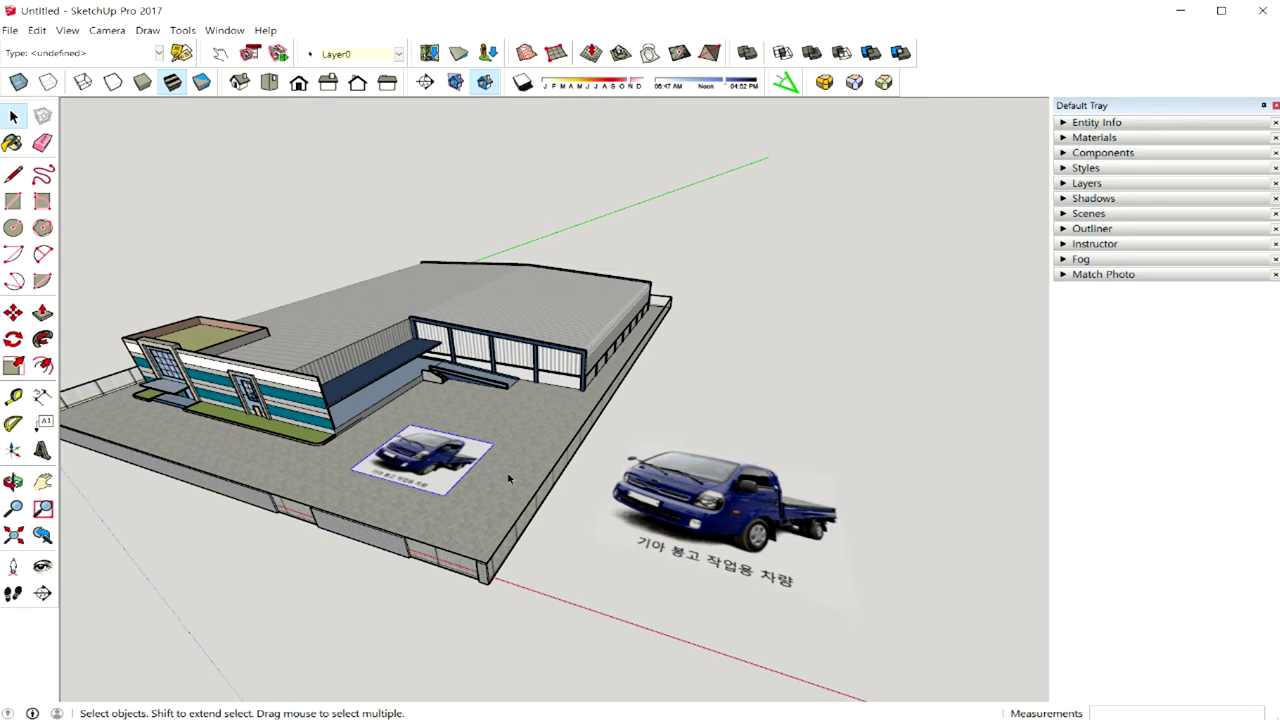
- Delete both truck photo images from the model
key("Delete")
middle_click_drag(630, 455, 592, 465)
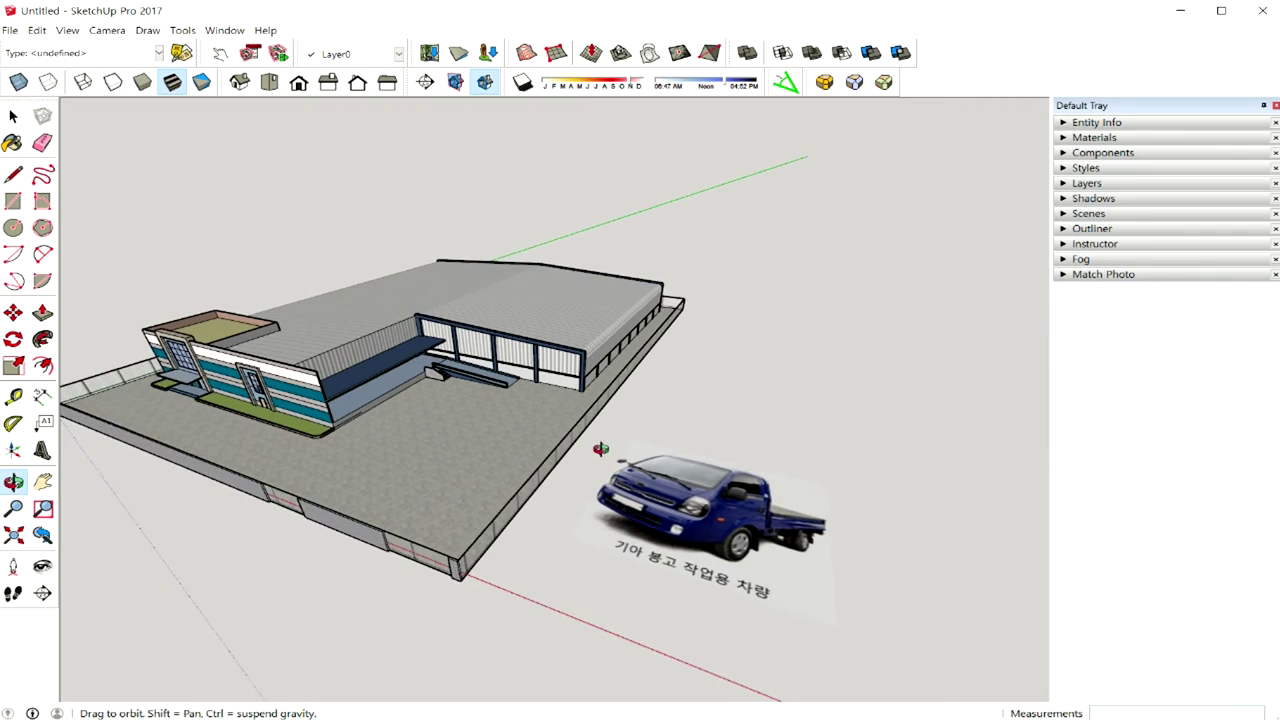
left_click(703, 527)
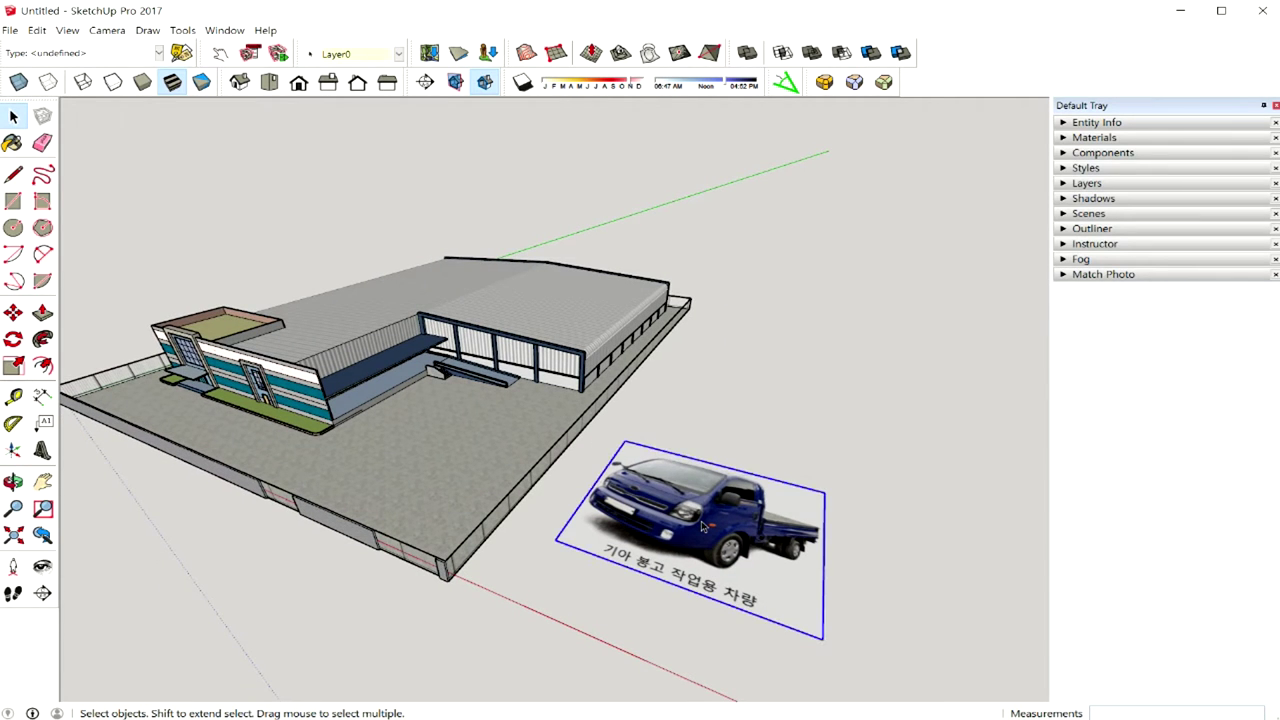
key("Delete")
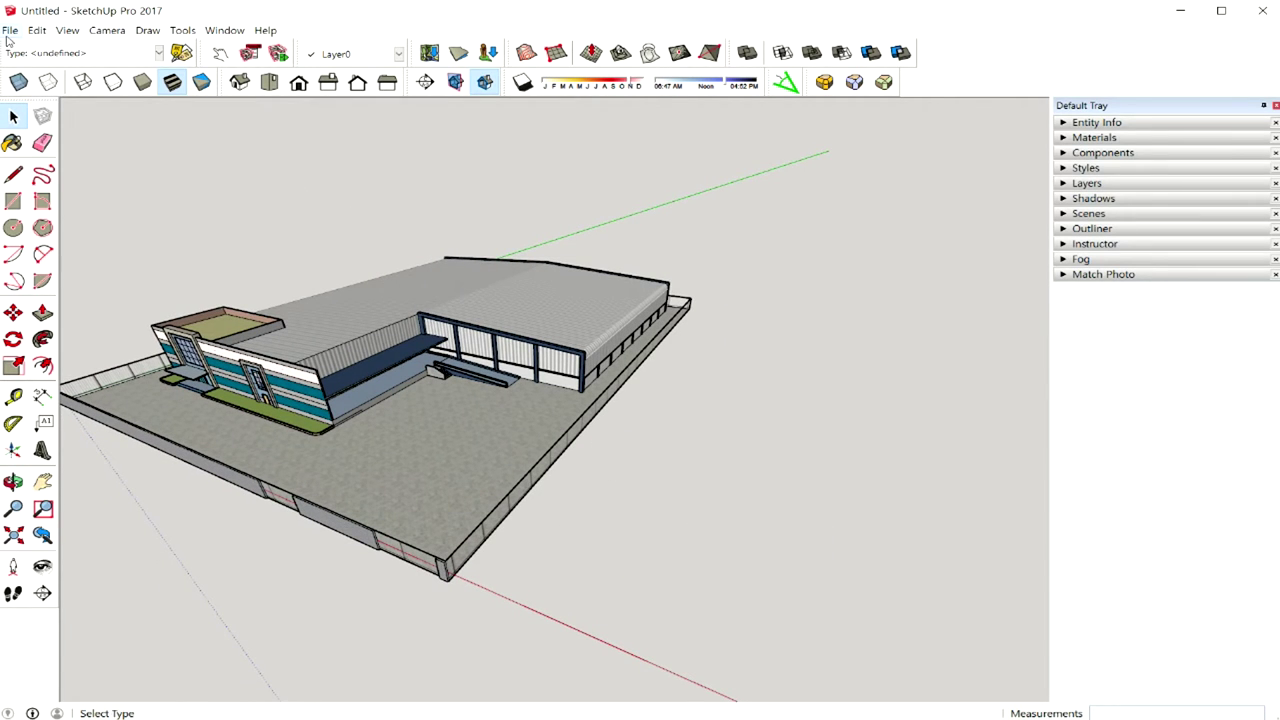
- Import the 기아 봉고2 photo with Use Image As set to Texture
left_click(9, 30)
left_click(104, 228)
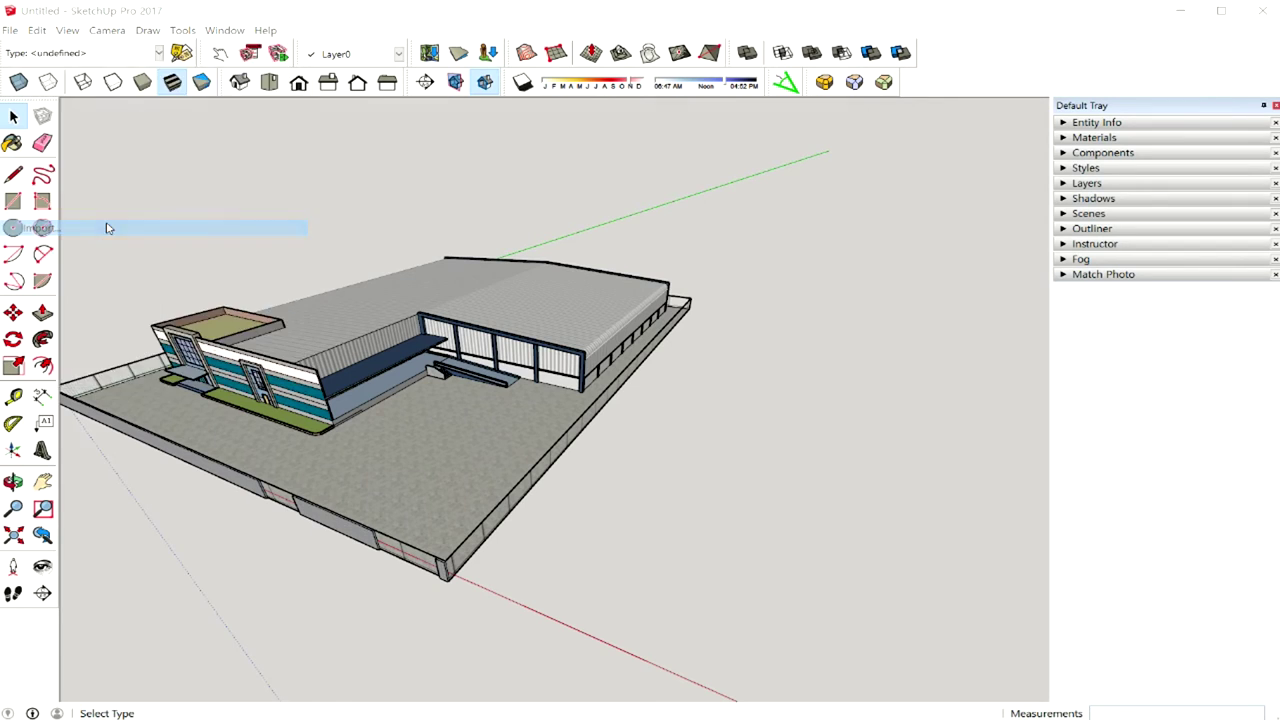
left_click(274, 482)
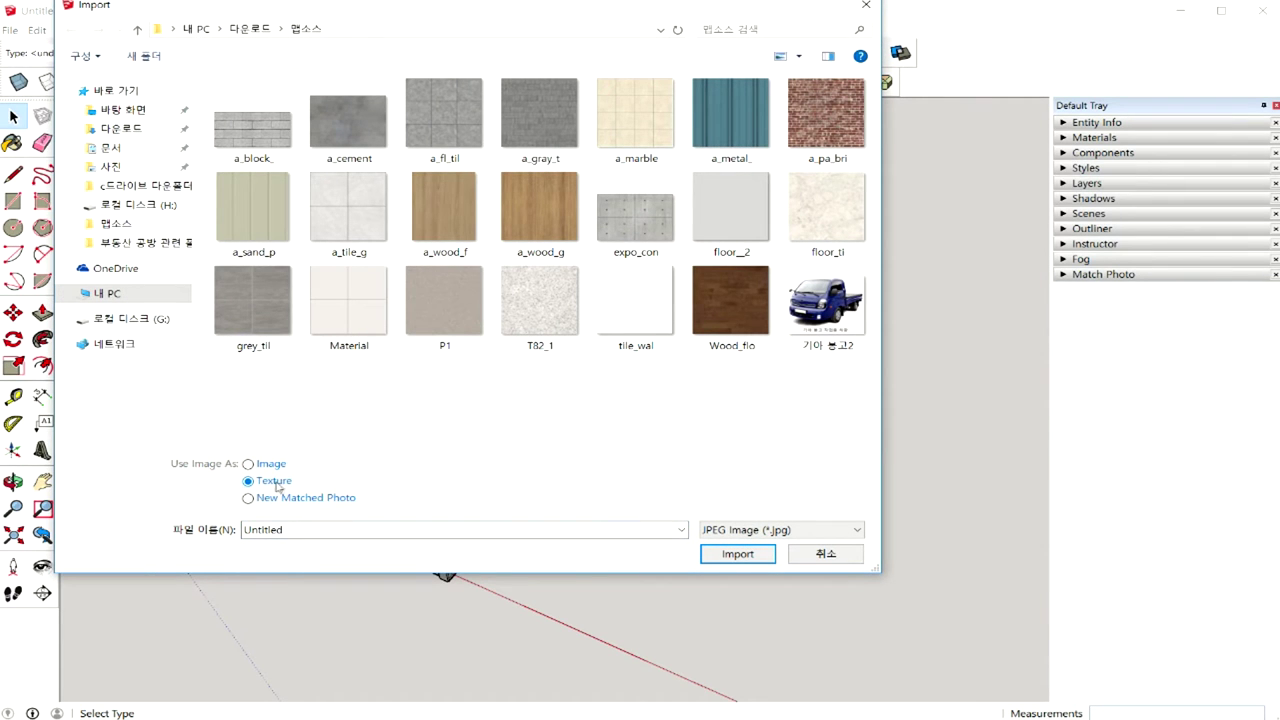
left_click(826, 331)
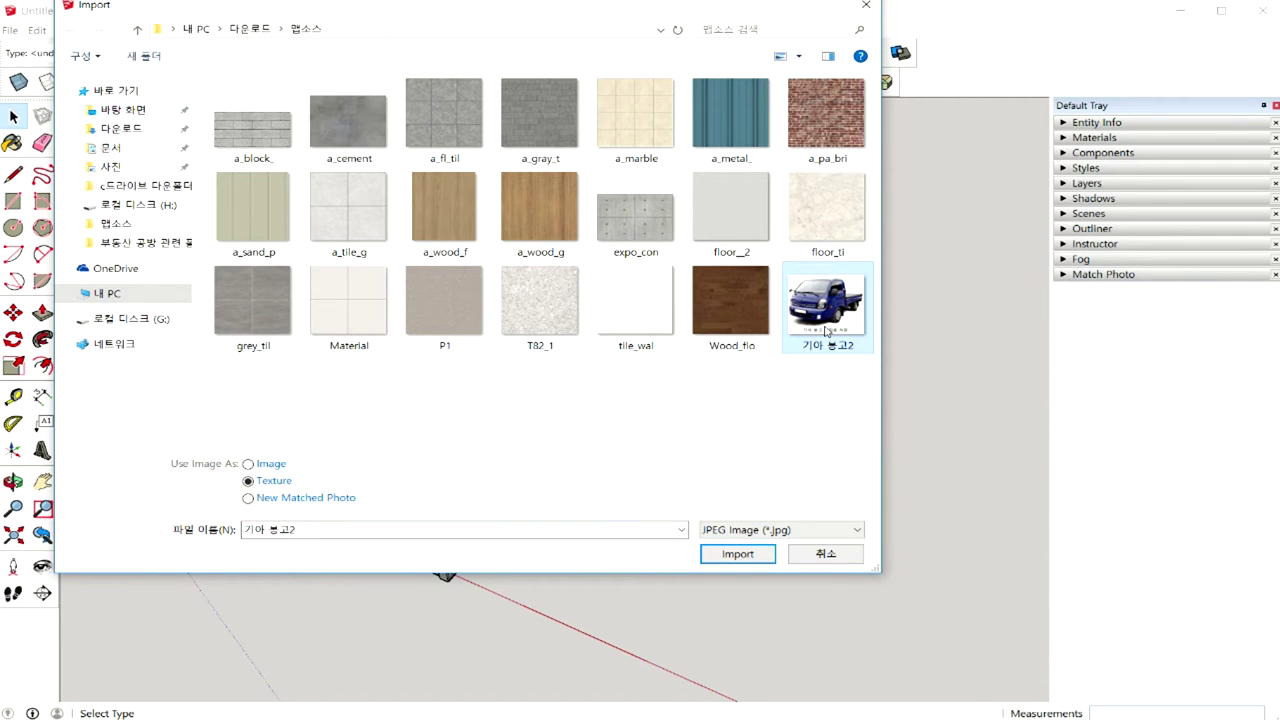
left_click(737, 554)
middle_click_drag(594, 397, 646, 478)
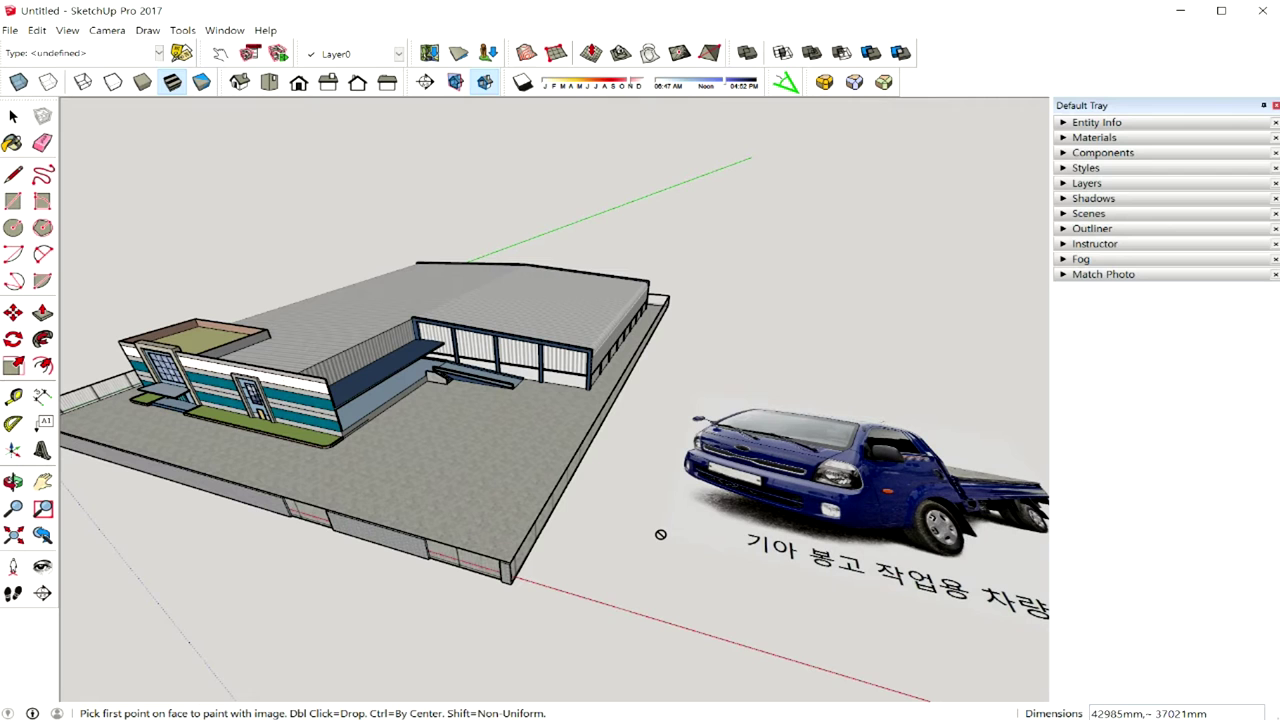
- Paint the yard slab with the 기아 봉고2 texture, sizing it by two points
mouse_move(471, 457)
middle_mouse_down()
mouse_move(457, 471)
mouse_move(606, 289)
mouse_move(526, 380)
middle_mouse_up()
middle_click_drag(445, 528, 434, 446)
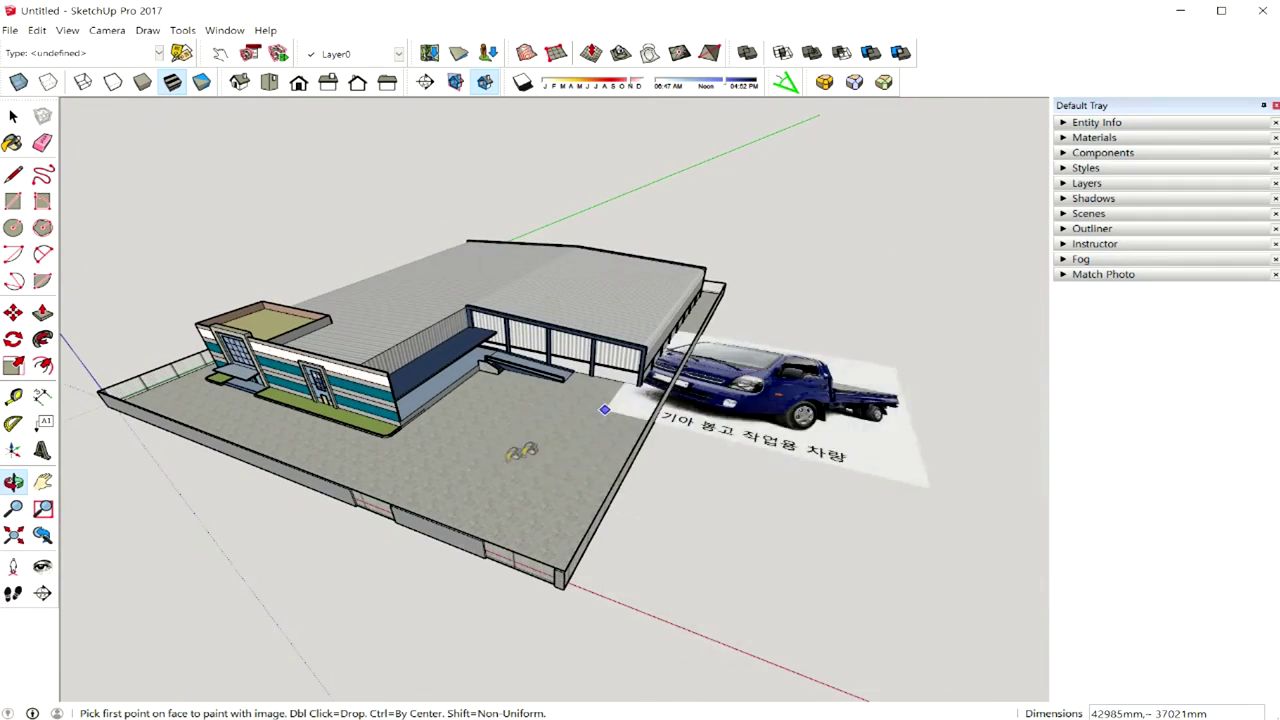
scroll(460, 470, "up", 2)
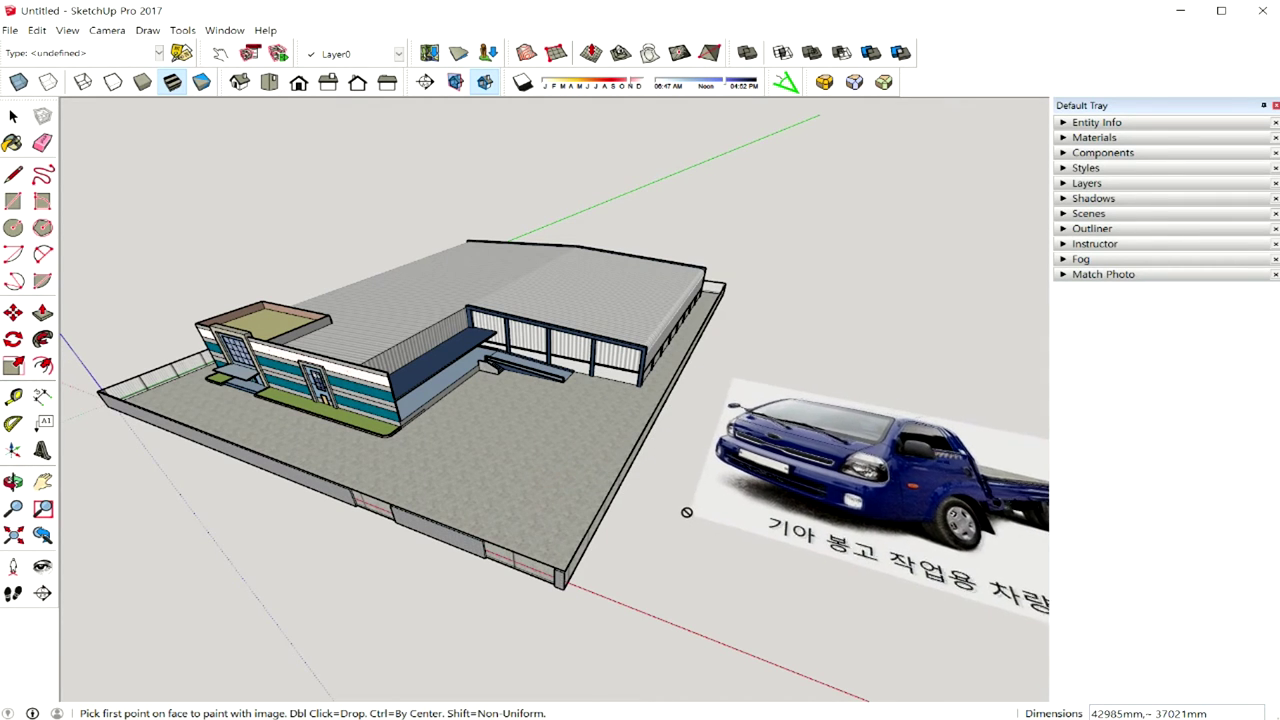
left_click(438, 464)
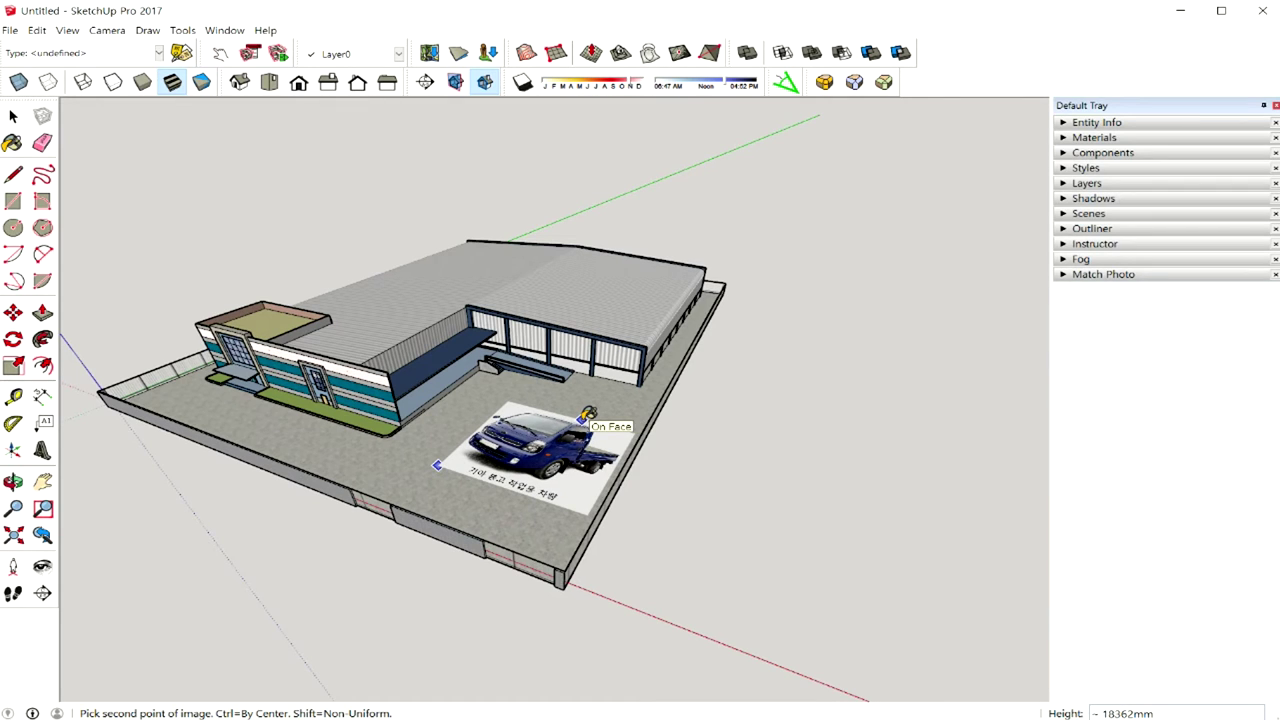
left_click(584, 419)
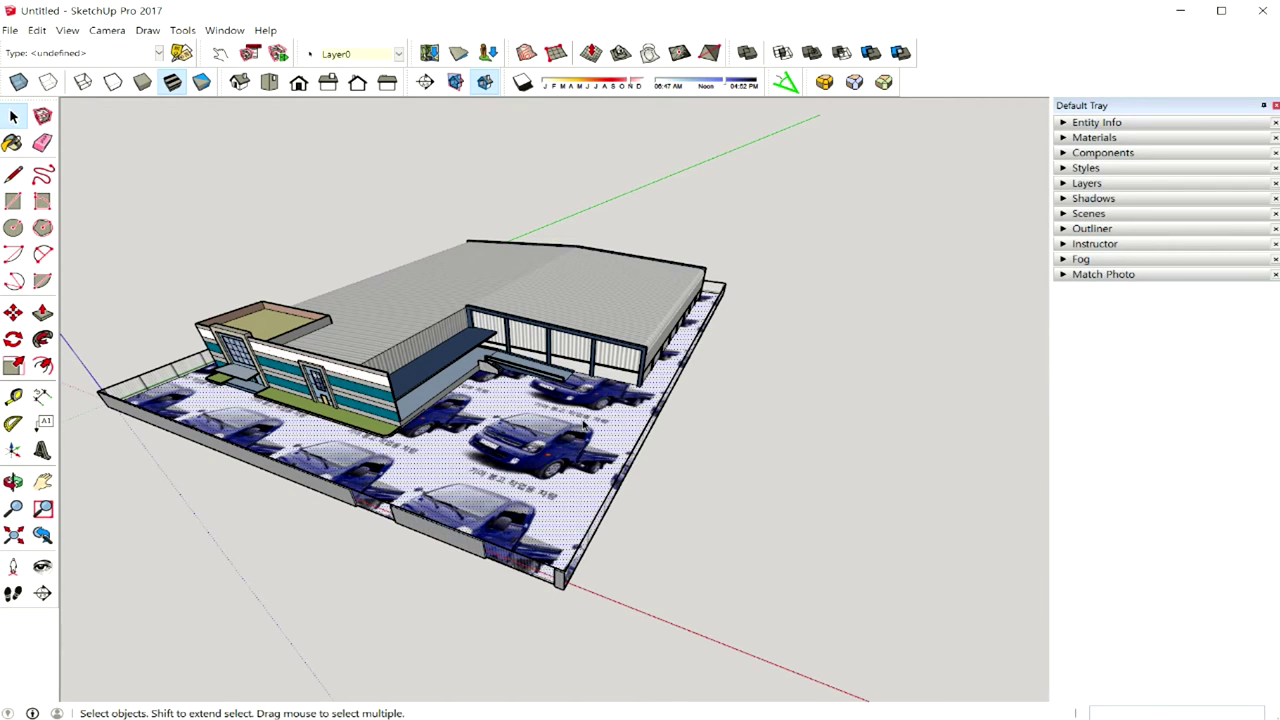
right_click(557, 432)
mouse_move(640, 609)
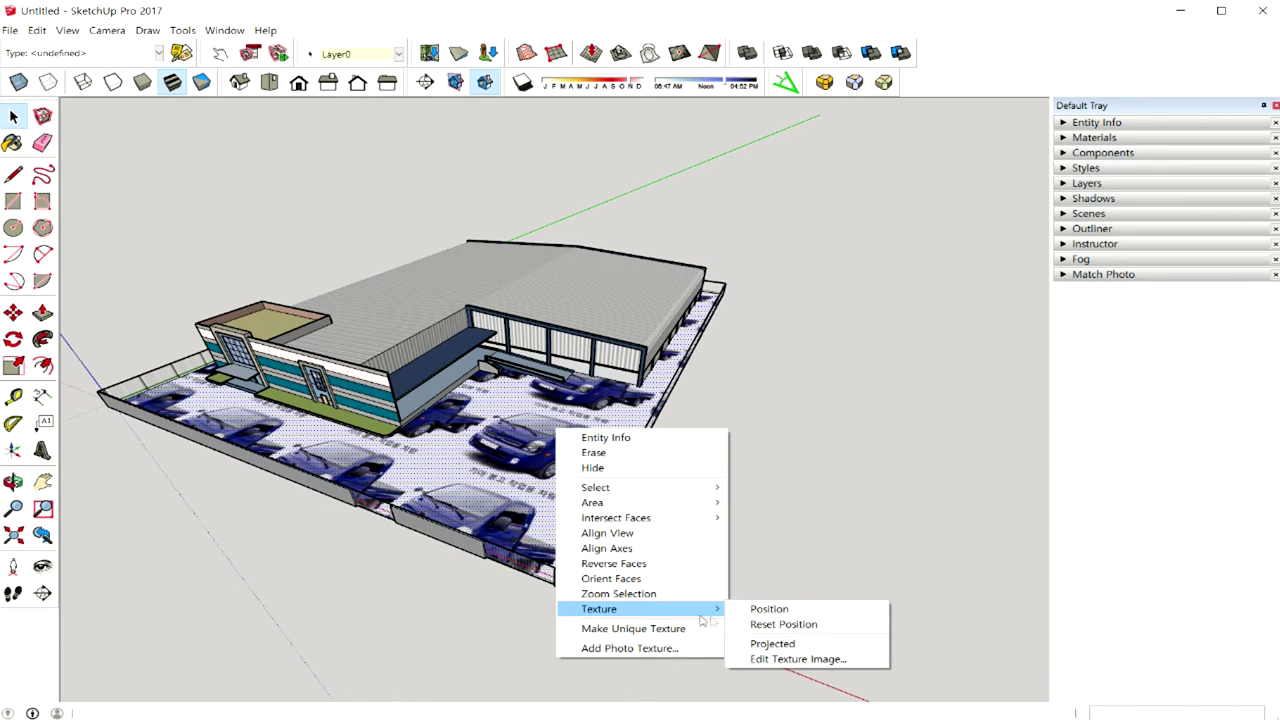
- Enlarge and rotate the truck texture on the slab via Texture > Position
left_click(768, 609)
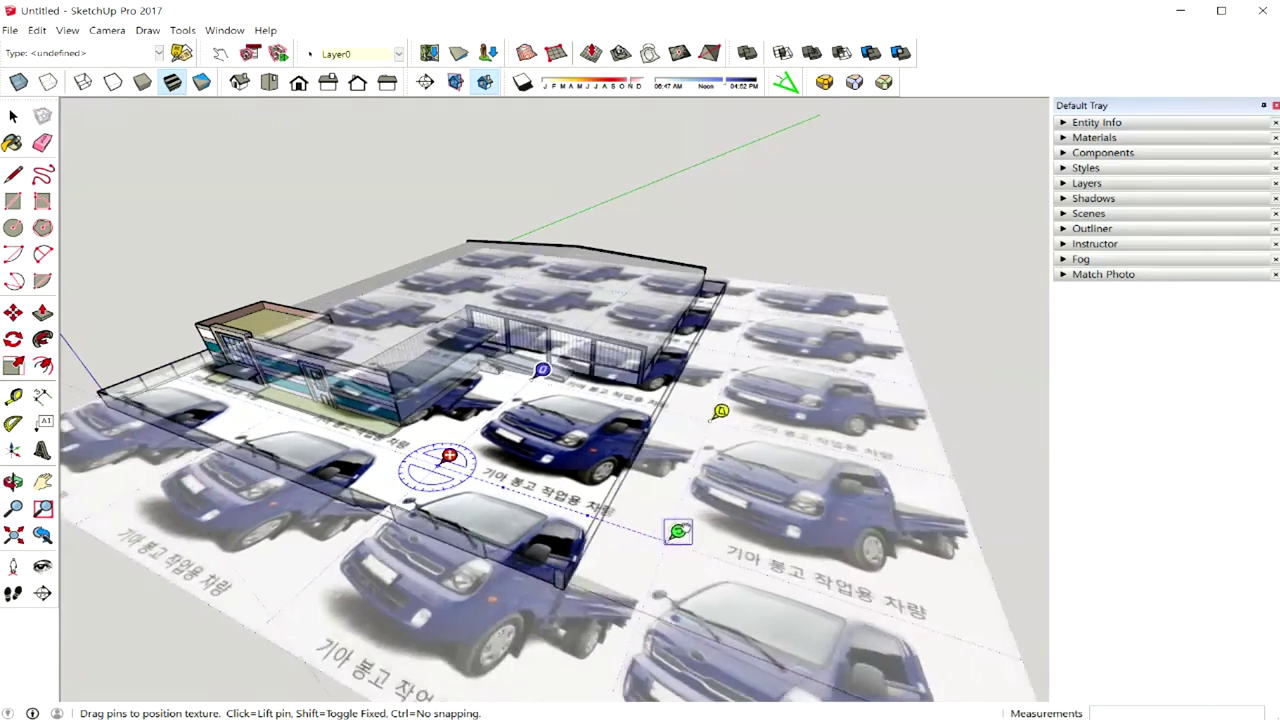
mouse_move(598, 505)
left_mouse_down()
mouse_move(892, 568)
mouse_move(778, 565)
left_mouse_up()
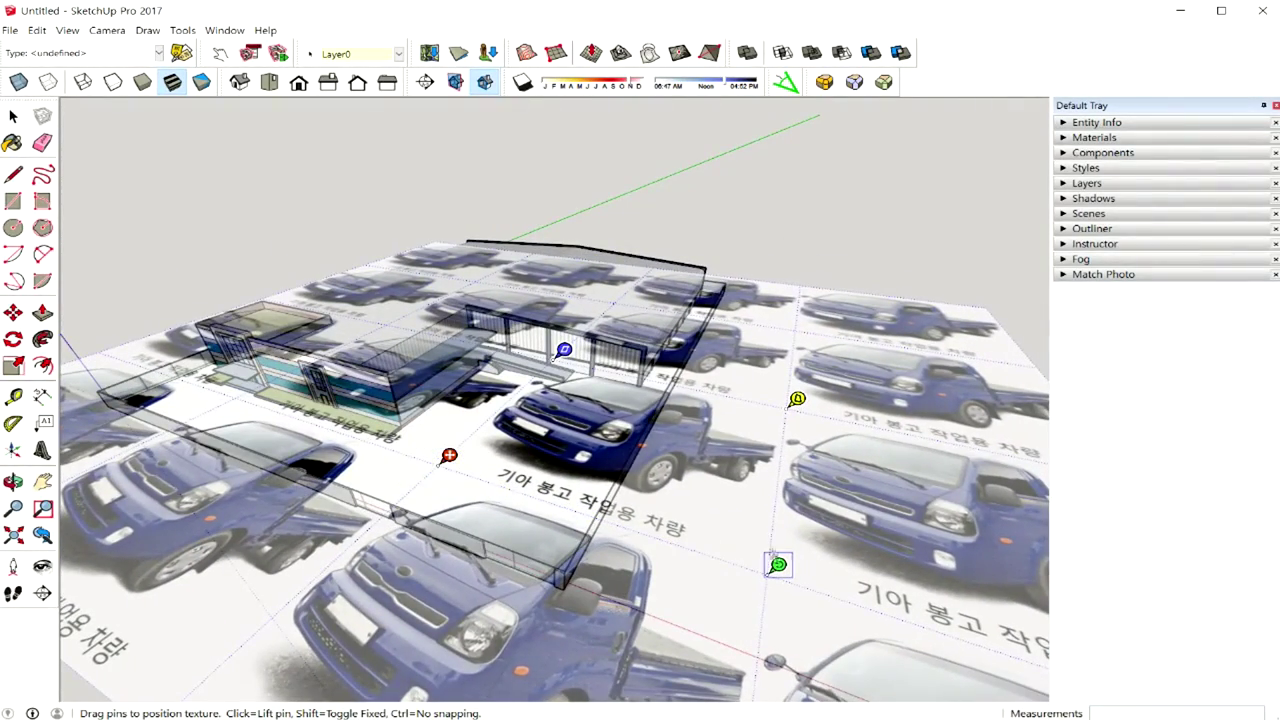
left_click(920, 258)
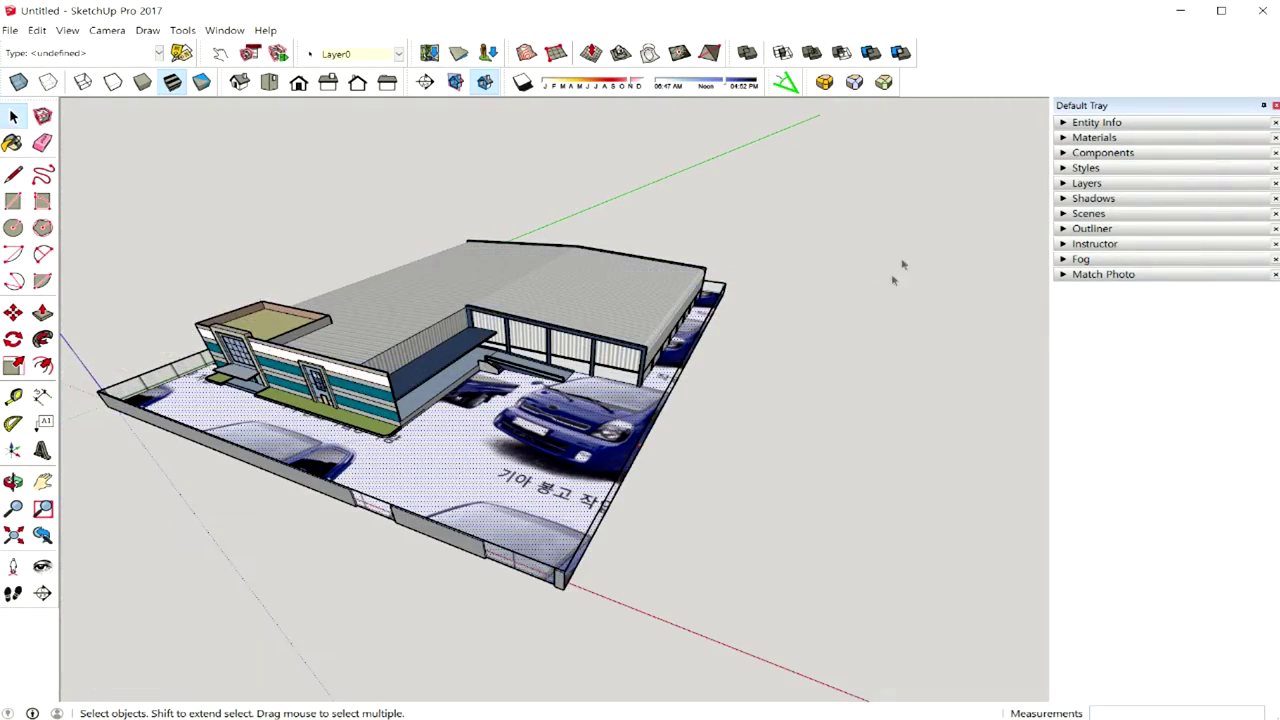
- Undo the truck texture with Ctrl+Z and orbit back to an overall yard view
key("ctrl+z")
key("ctrl+z")
mouse_move(771, 491)
middle_mouse_down()
mouse_move(686, 460)
mouse_move(743, 467)
middle_mouse_up()
key("space")
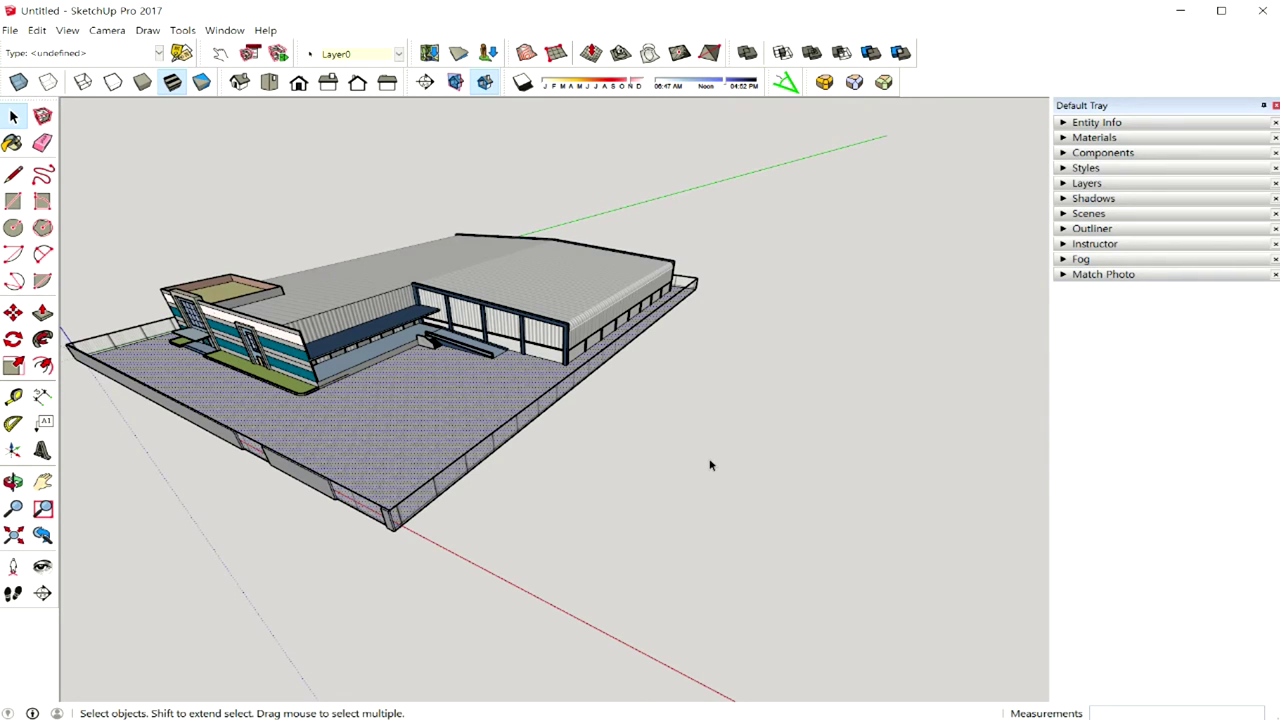
middle_click_drag(694, 463, 751, 460)
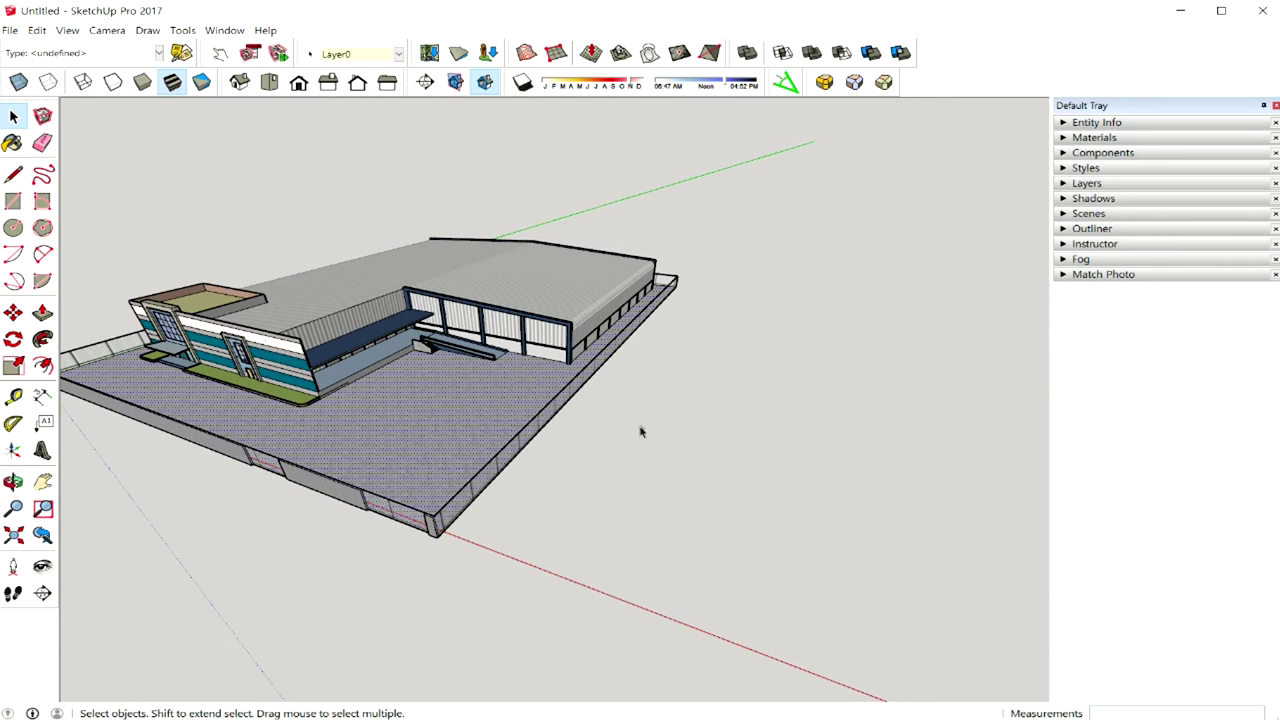
middle_click_drag(605, 440, 590, 400)
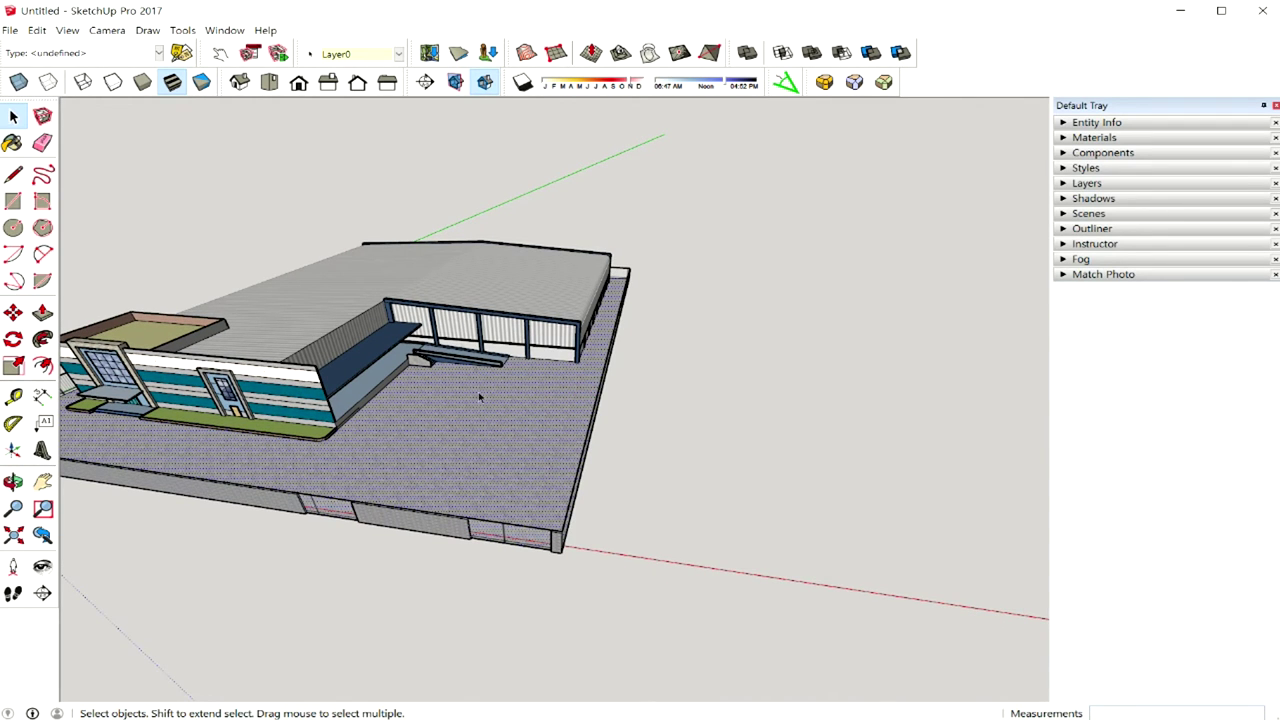
middle_click_drag(496, 412, 535, 342)
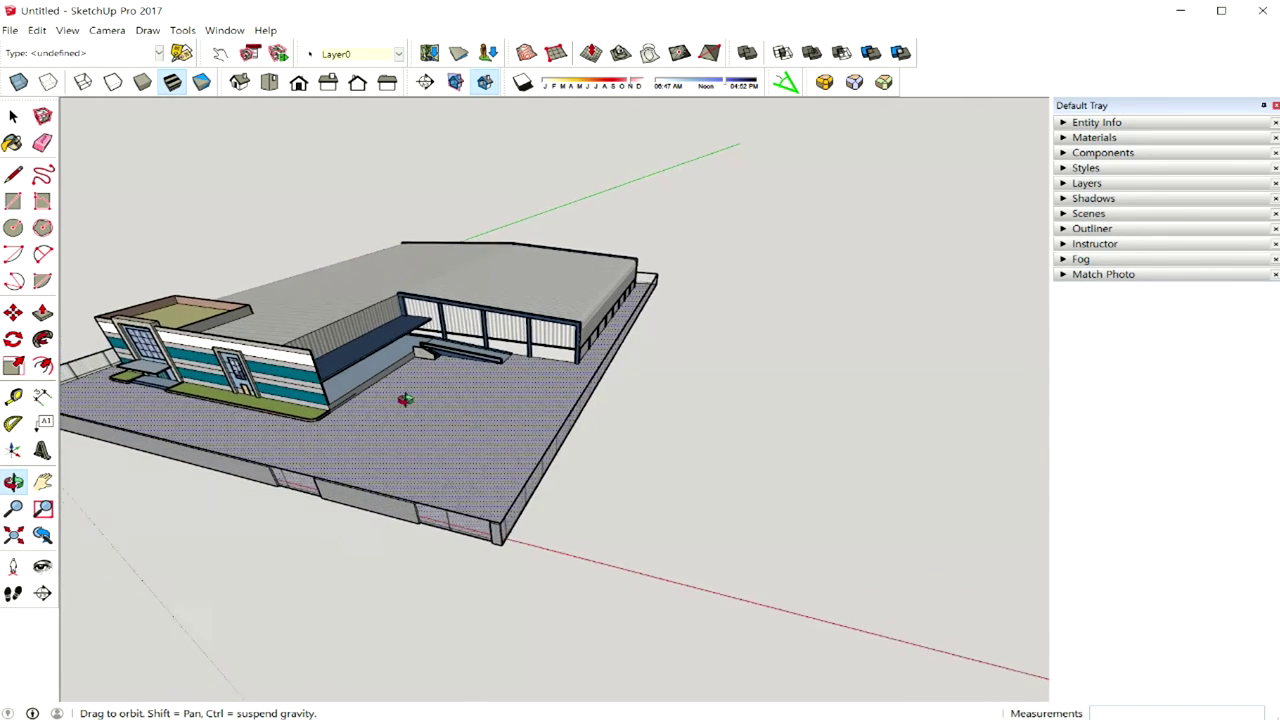
middle_click_drag(703, 428, 638, 418)
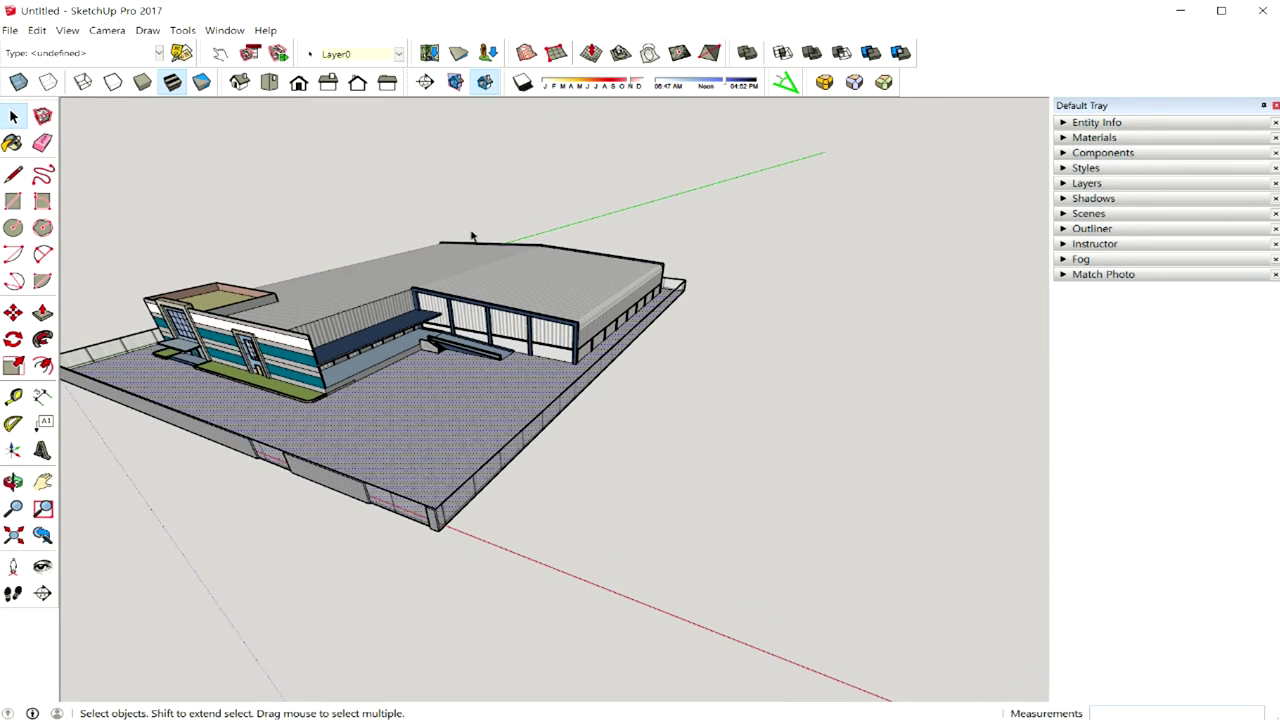
- Draw a flat rectangle on the ground beside the yard
left_click(13, 201)
left_click(590, 465)
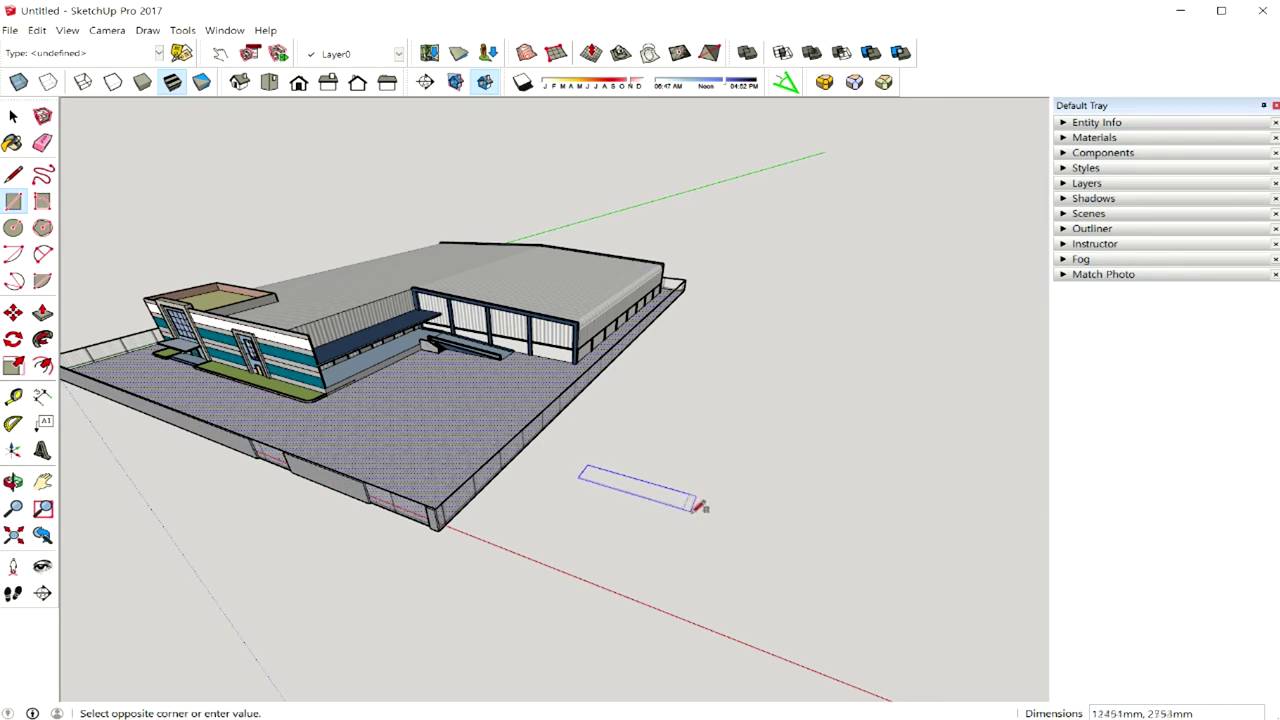
left_click(740, 421)
mouse_move(790, 425)
middle_mouse_down()
mouse_move(757, 429)
mouse_move(787, 426)
middle_mouse_up()
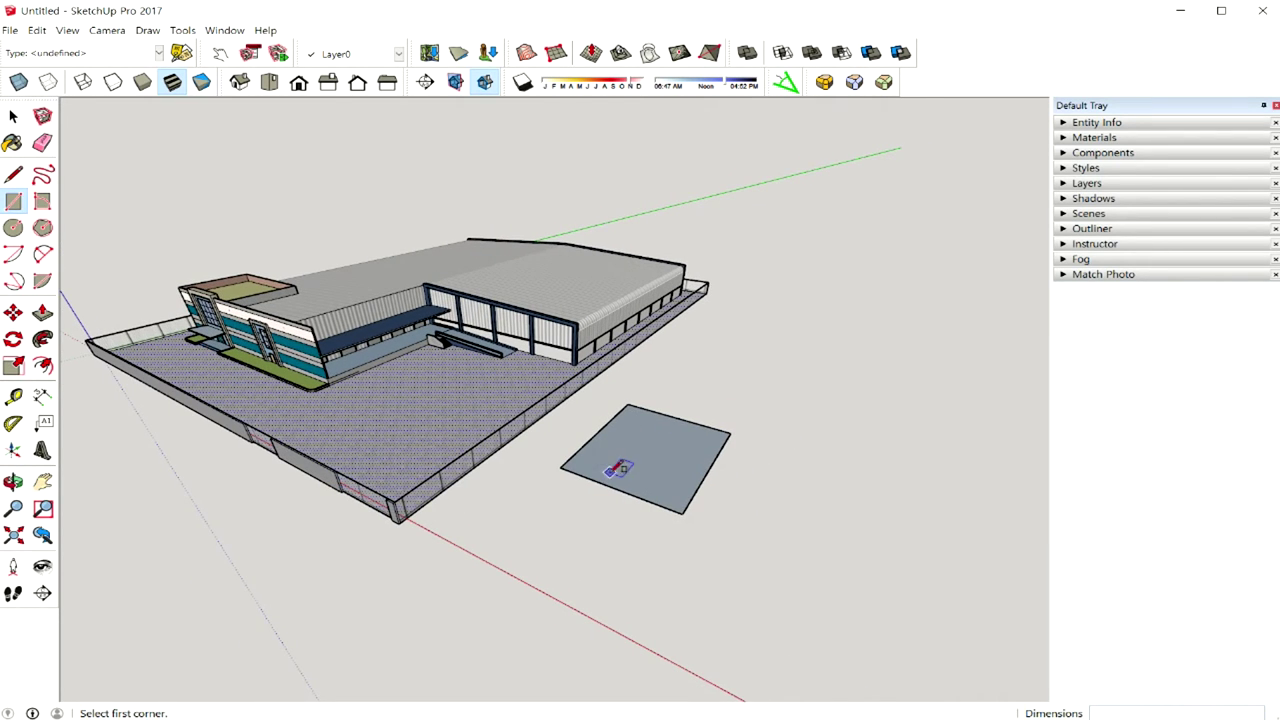
key("space")
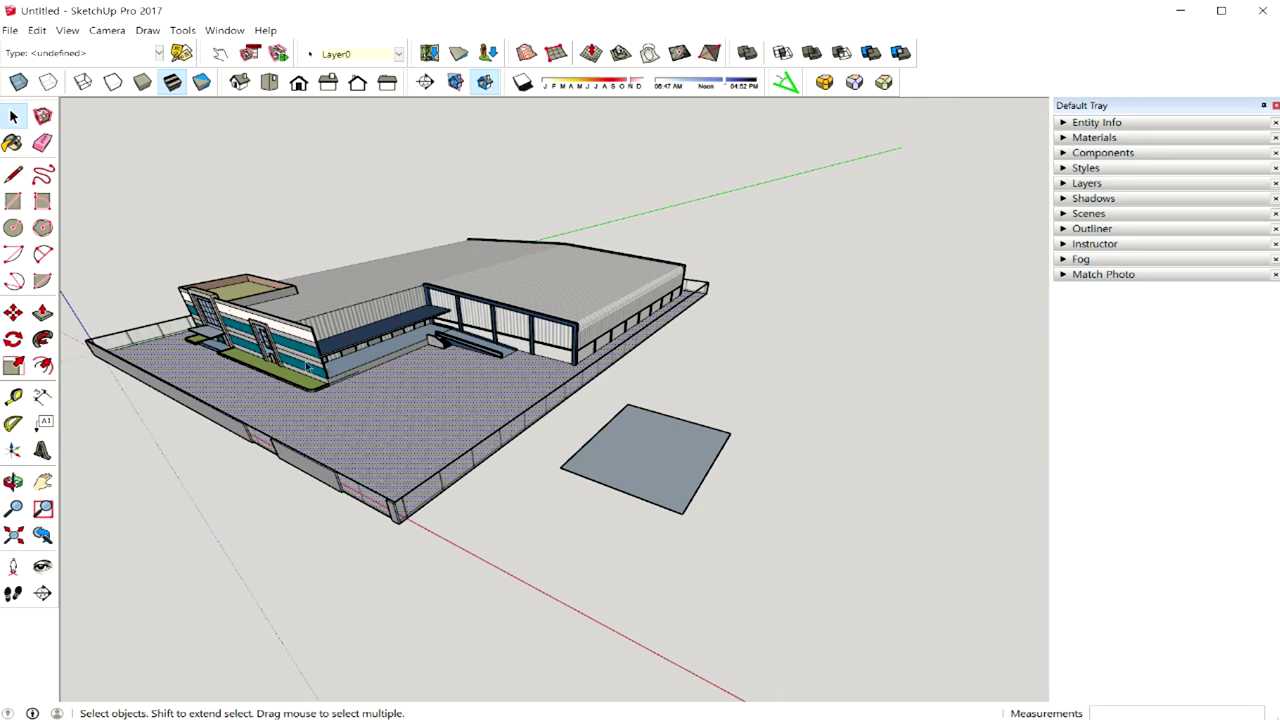
- Rotate the rectangle face 90° about its corner edge so it stands upright
left_click(13, 339)
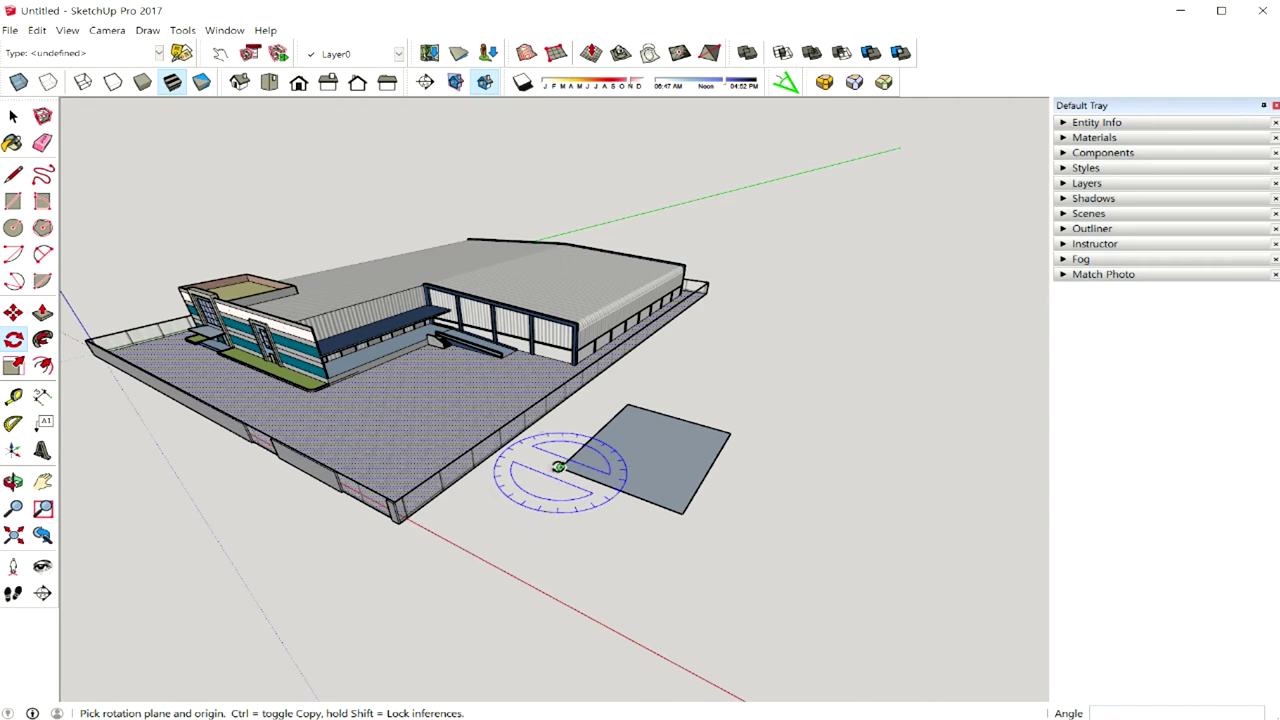
left_click_drag(561, 467, 761, 535)
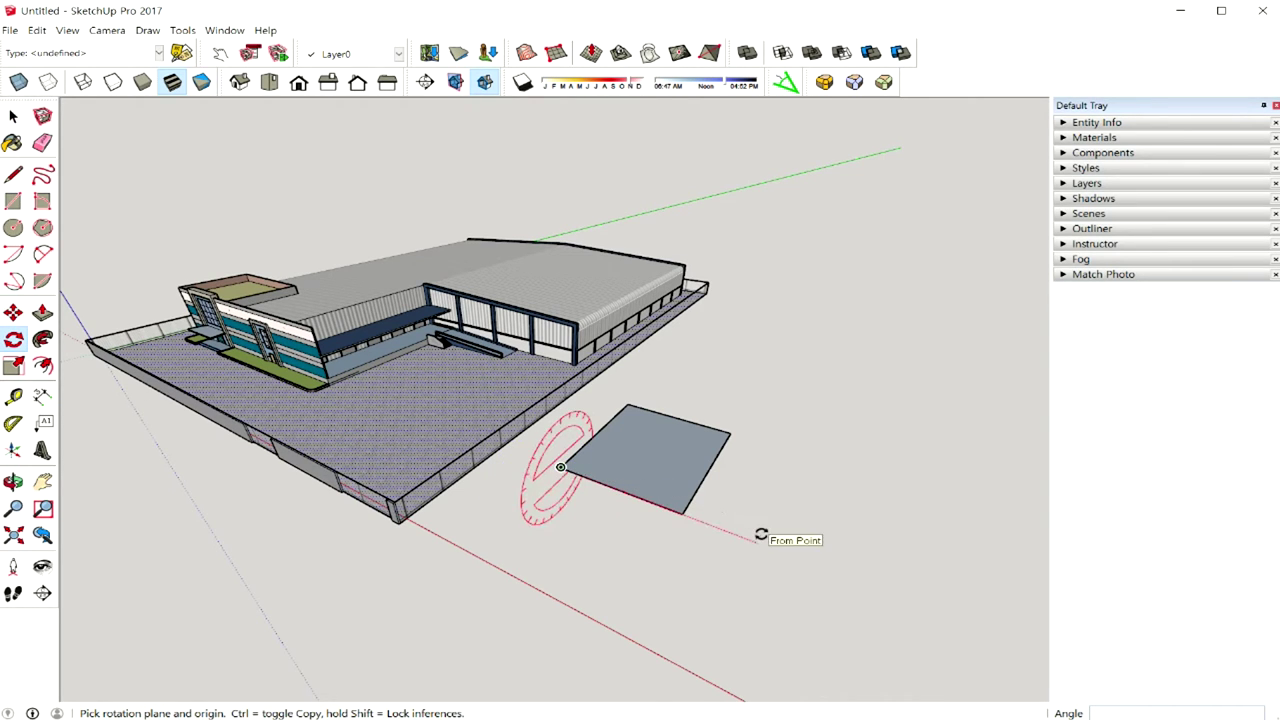
left_click(786, 449)
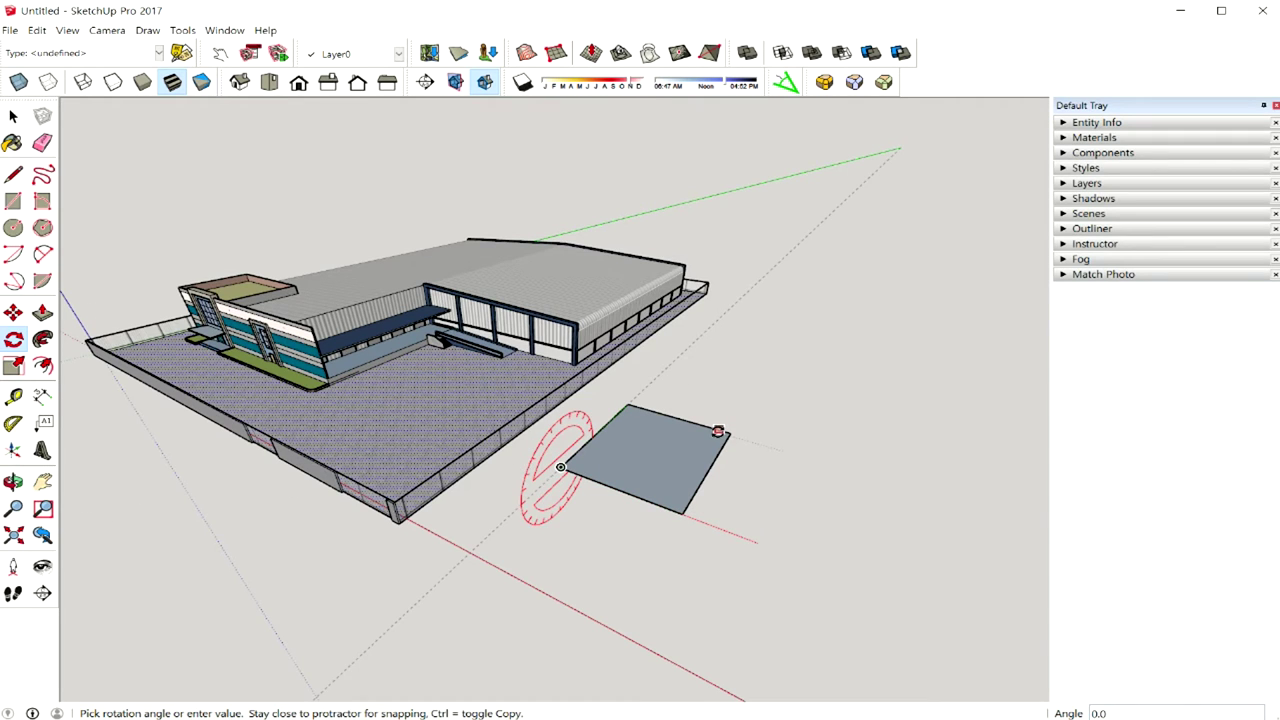
key("Escape")
key("space")
left_click(682, 456)
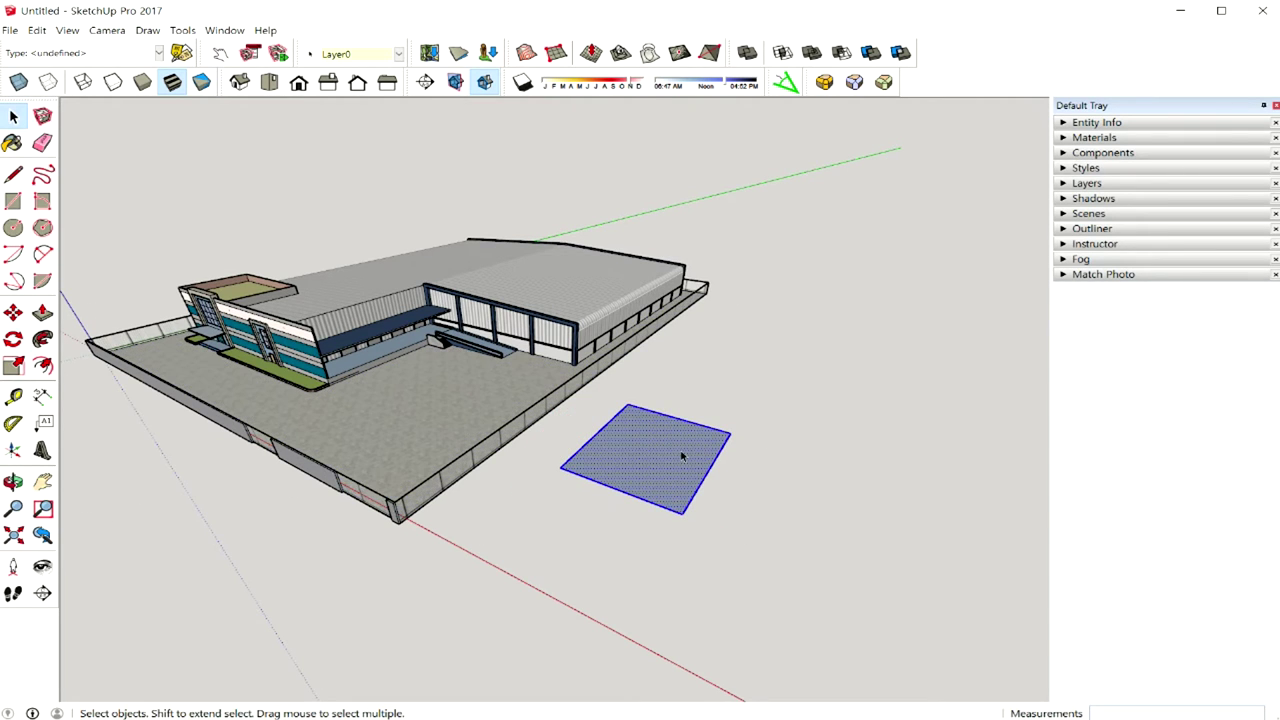
left_click(13, 339)
mouse_move(561, 467)
left_mouse_down()
mouse_move(775, 543)
mouse_move(806, 502)
left_mouse_up()
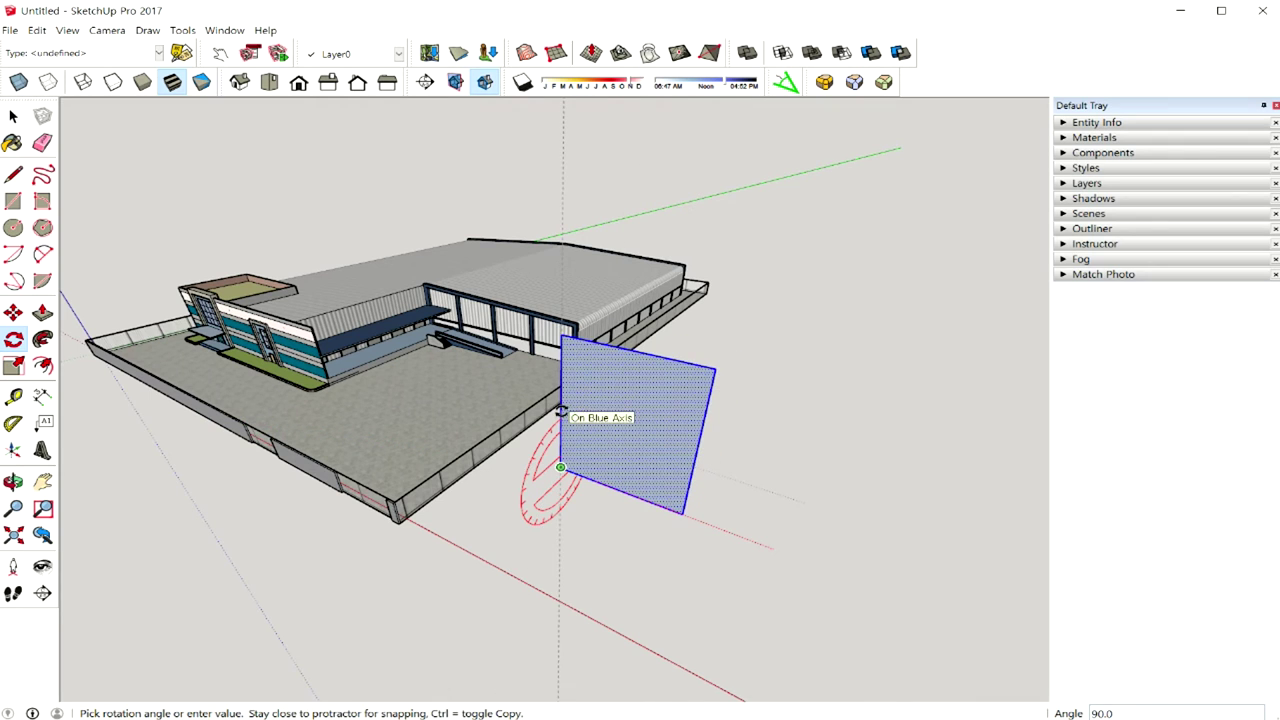
left_click(556, 411)
mouse_move(654, 440)
middle_mouse_down()
mouse_move(843, 423)
mouse_move(566, 423)
middle_mouse_up()
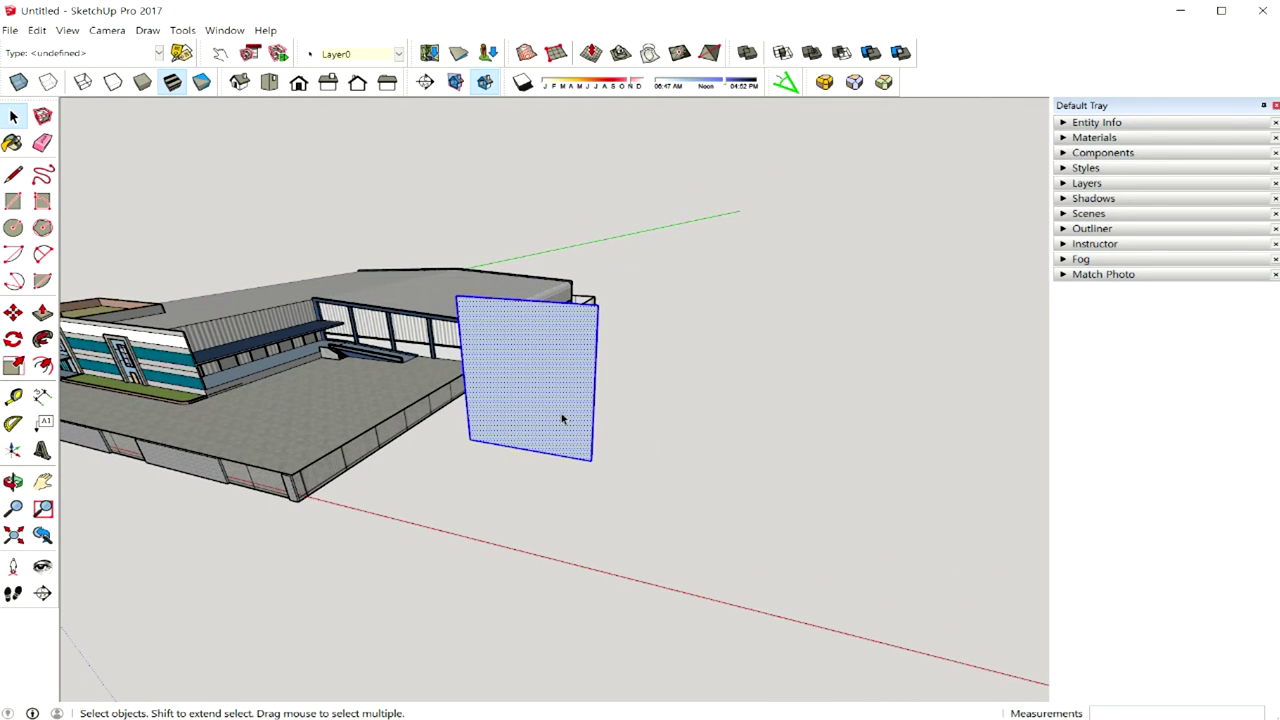
- Copy and paste the upright face to the right of the original, then select the left one
key("ctrl+c")
key("ctrl+v")
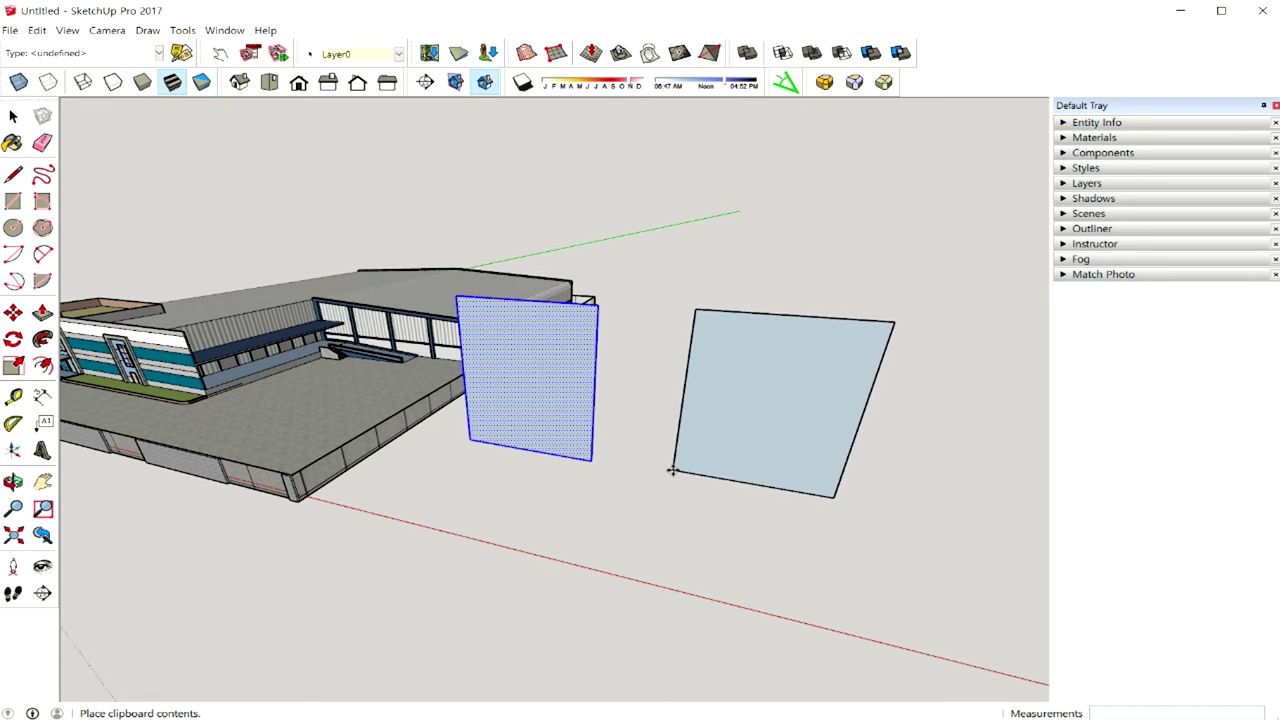
left_click(660, 470)
mouse_move(731, 457)
middle_mouse_down()
mouse_move(620, 449)
mouse_move(799, 455)
mouse_move(737, 457)
middle_mouse_up()
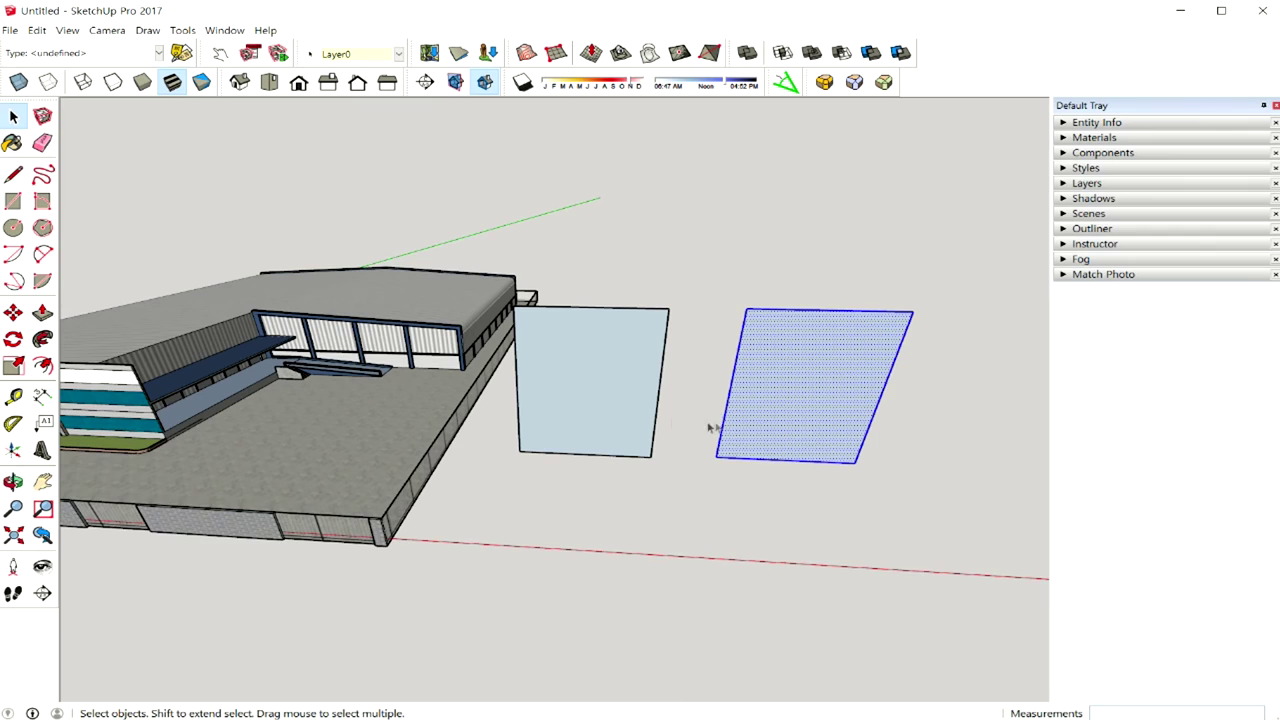
middle_click_drag(691, 409, 599, 404)
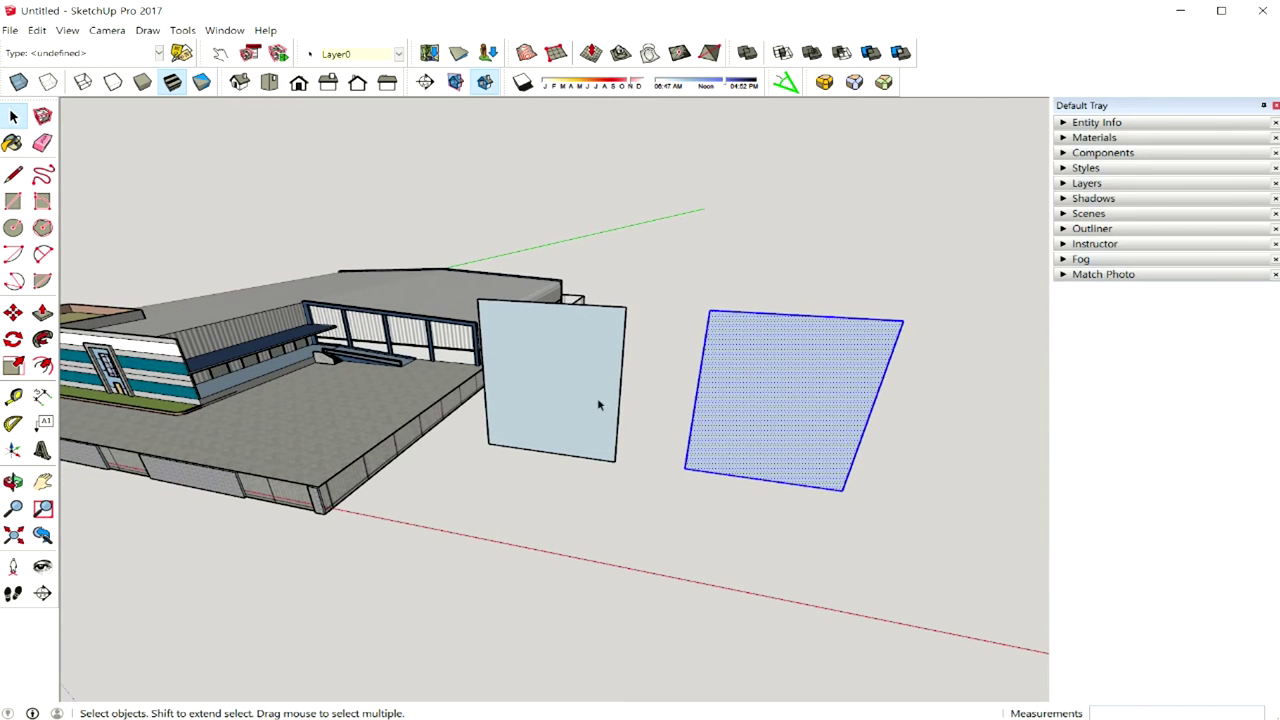
left_click(545, 424)
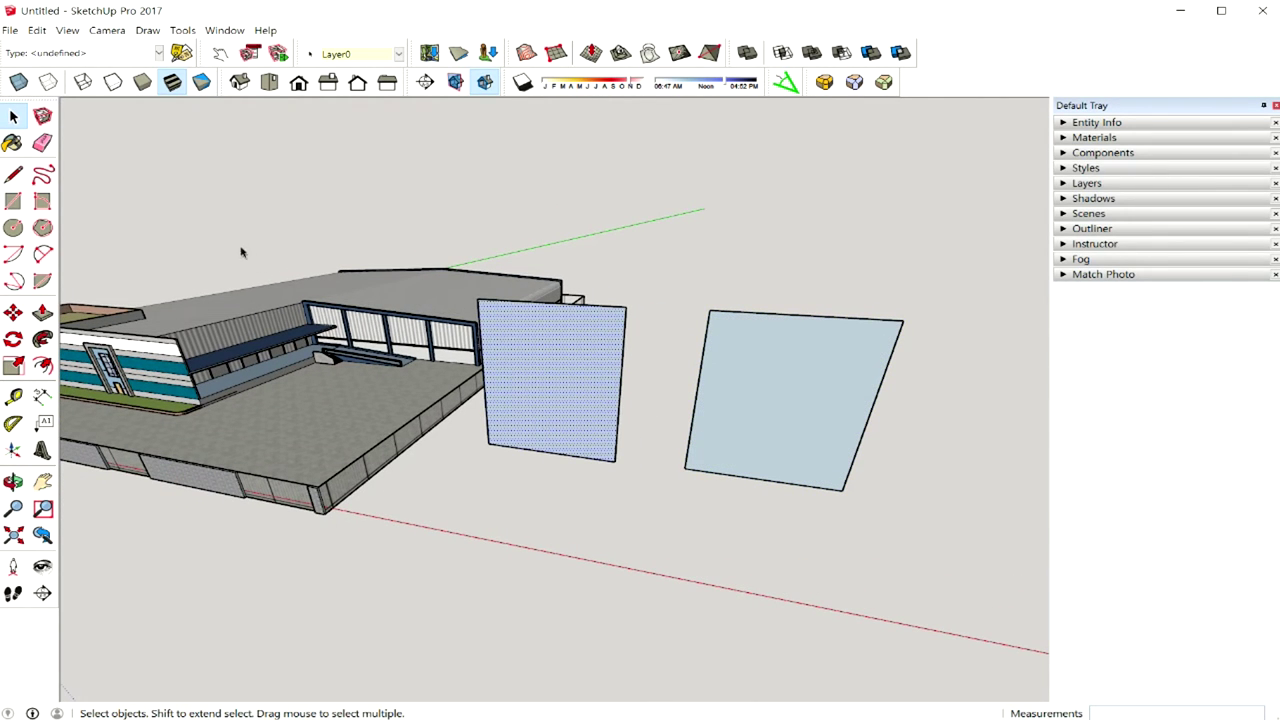
- Import the '기아 봉고2' truck photo as a texture and place it on the left panel
left_click(10, 30)
left_click(100, 228)
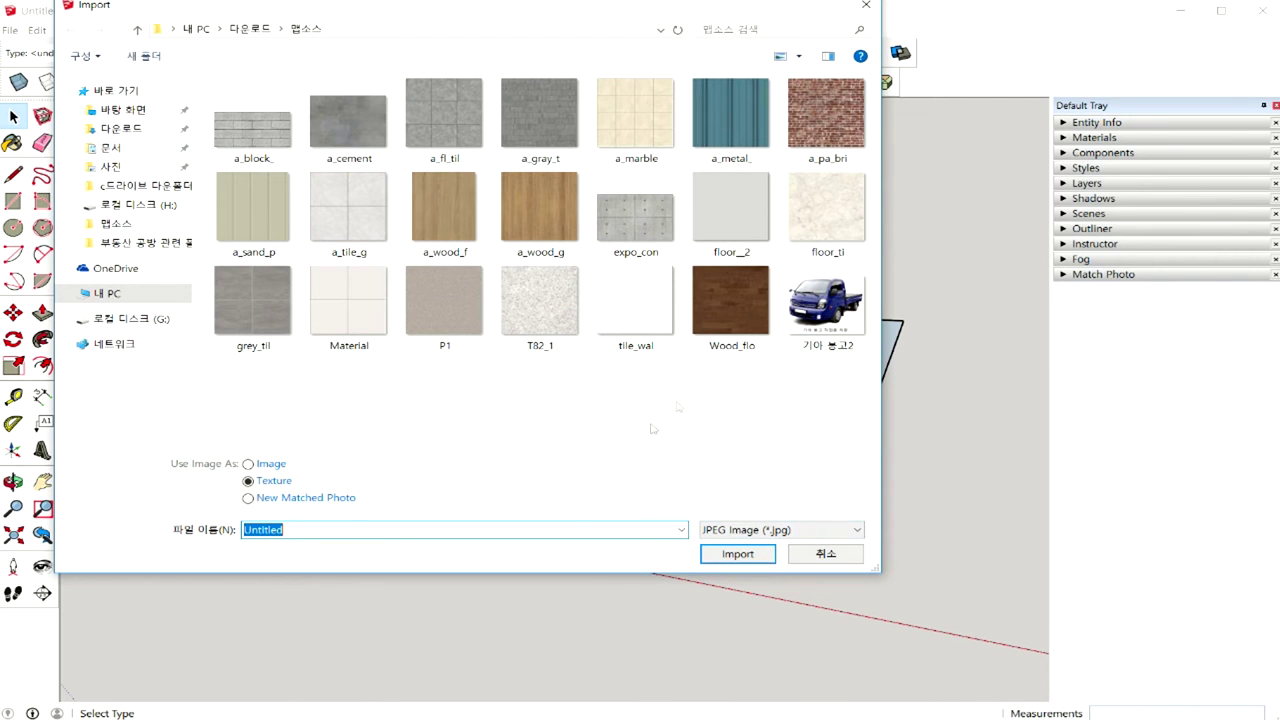
left_click(800, 320)
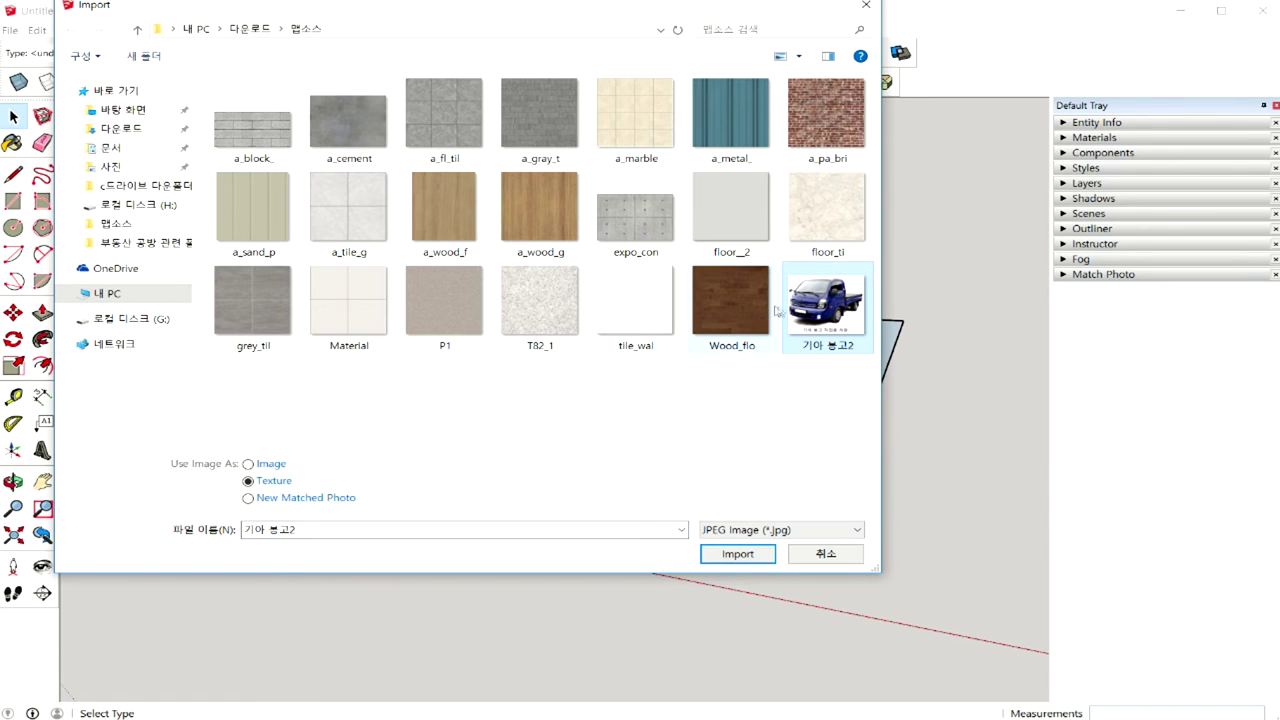
left_click(750, 557)
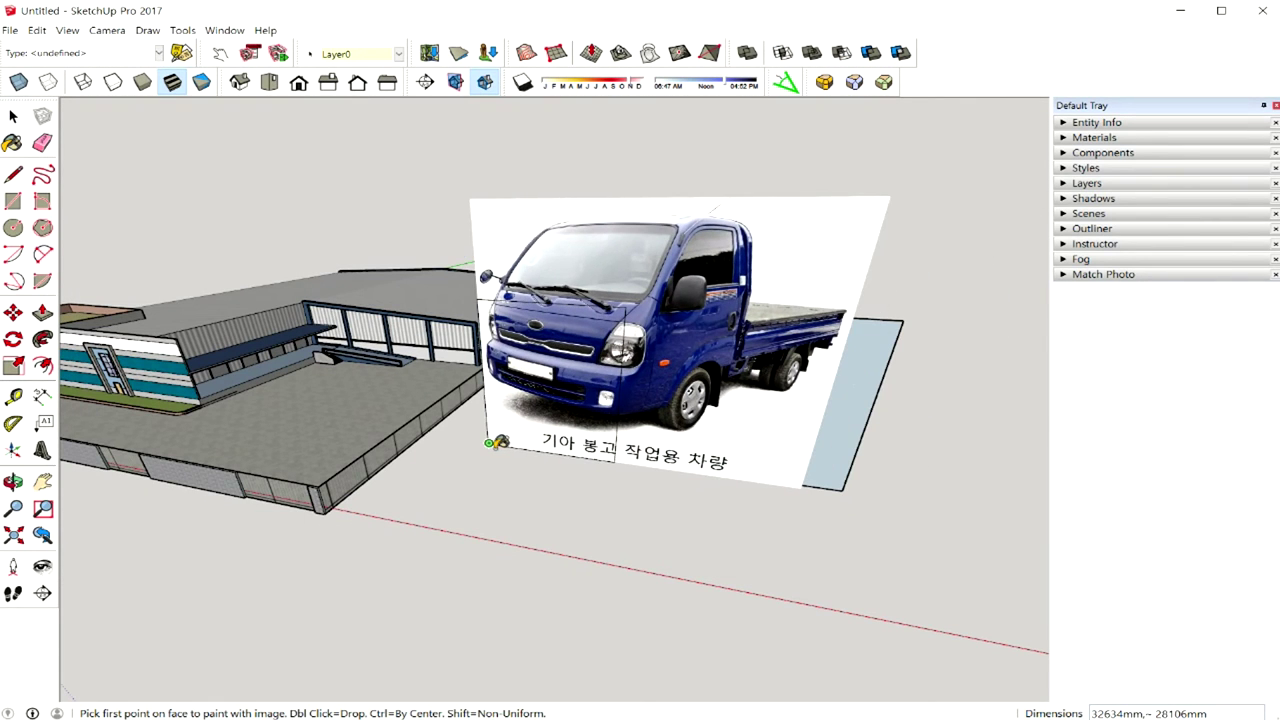
left_click(487, 443)
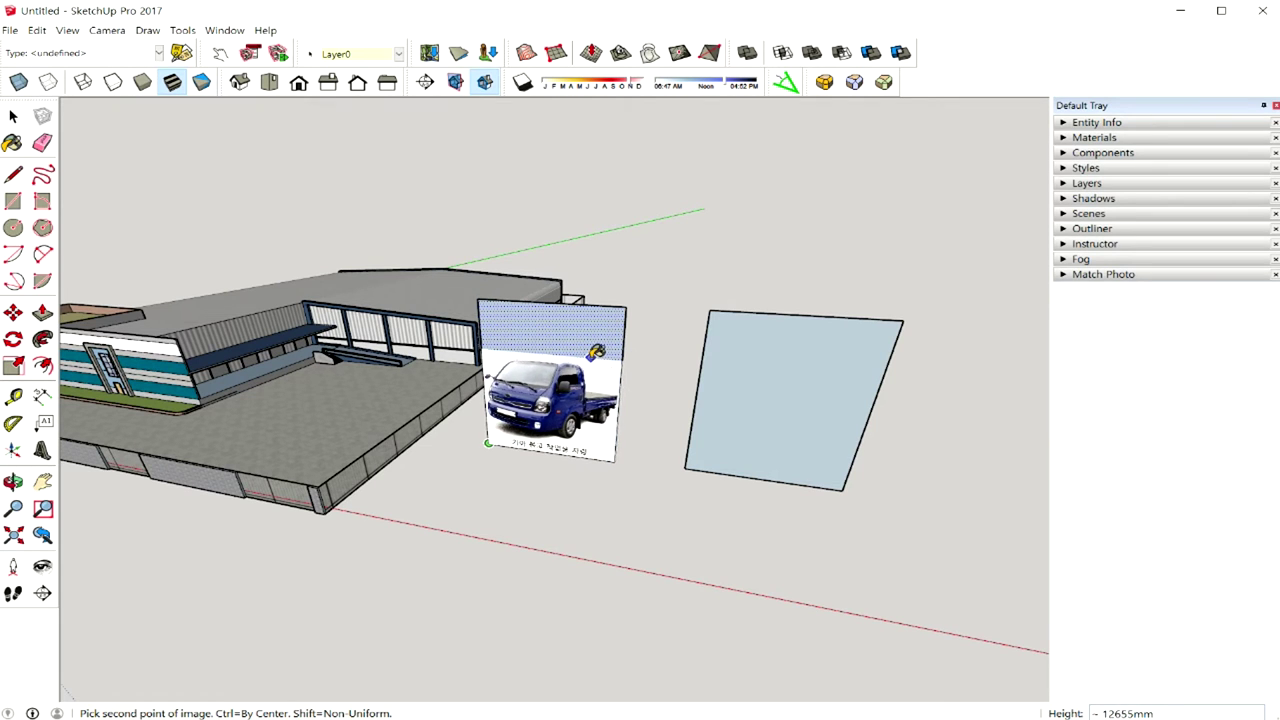
left_click(597, 354)
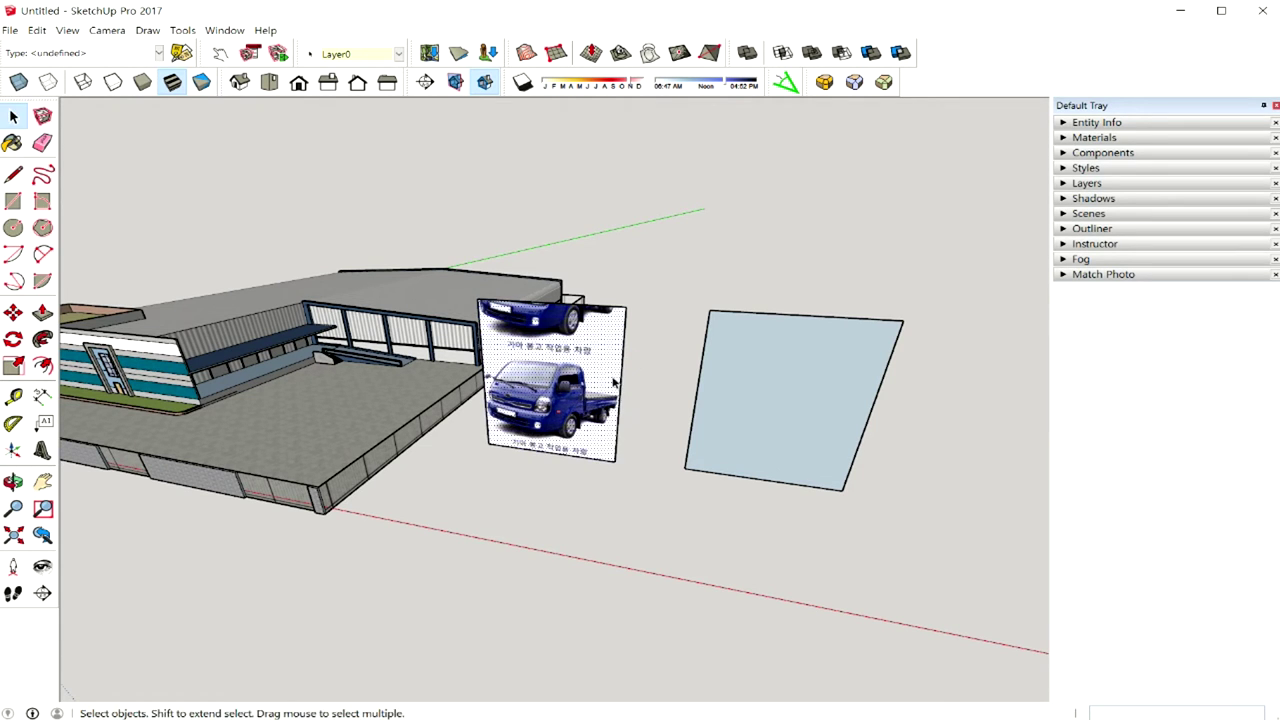
middle_click_drag(597, 354, 598, 338)
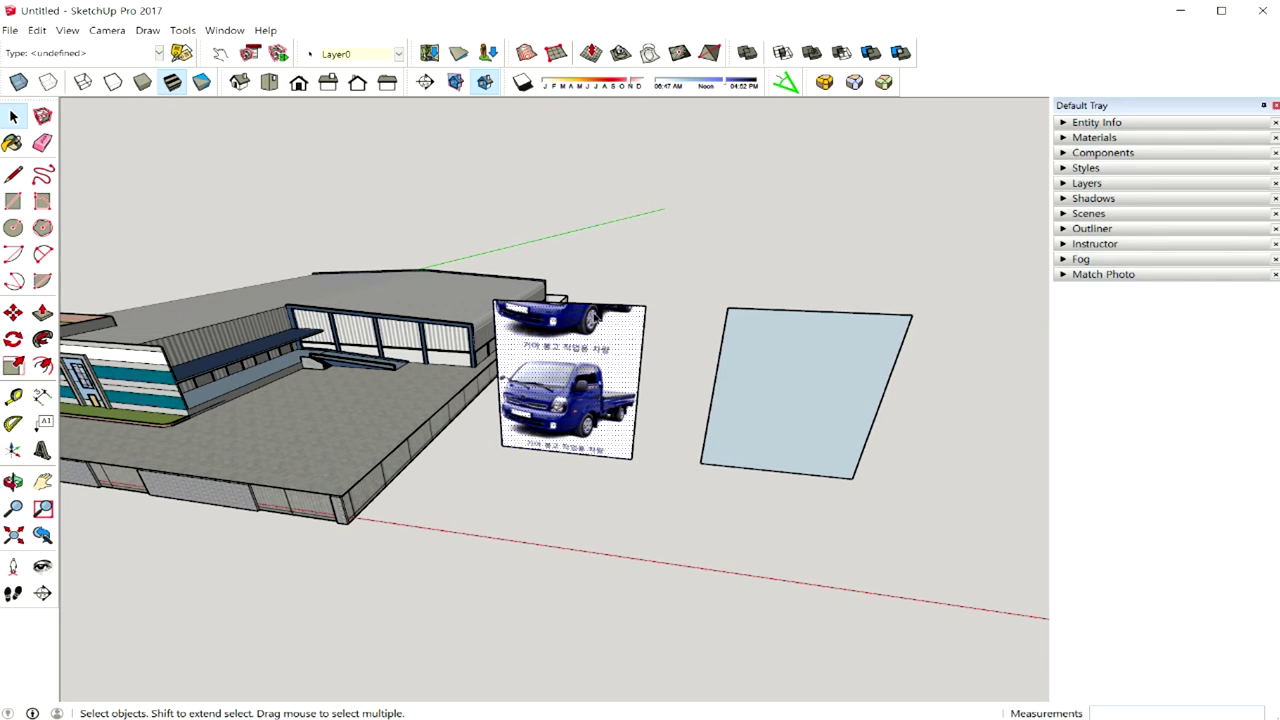
- Move the left panel's top edge down along the blue axis so one truck remains
key("m")
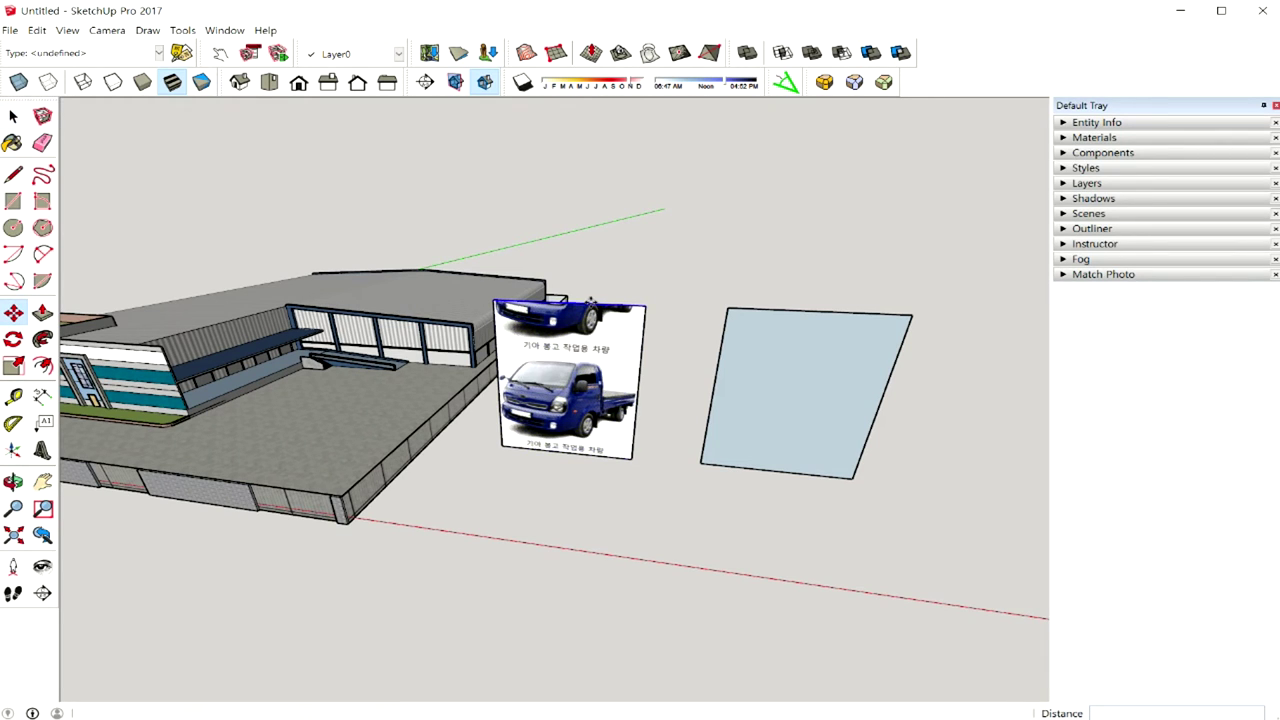
left_click(592, 310)
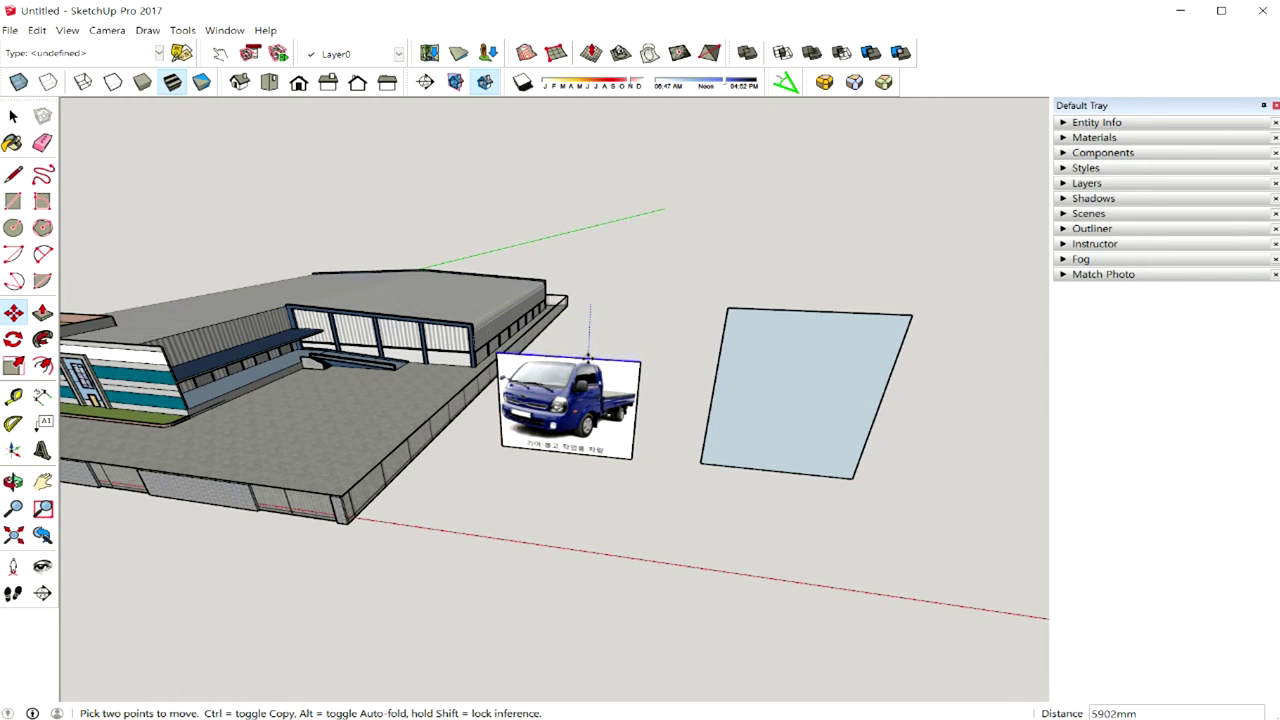
left_click(590, 357)
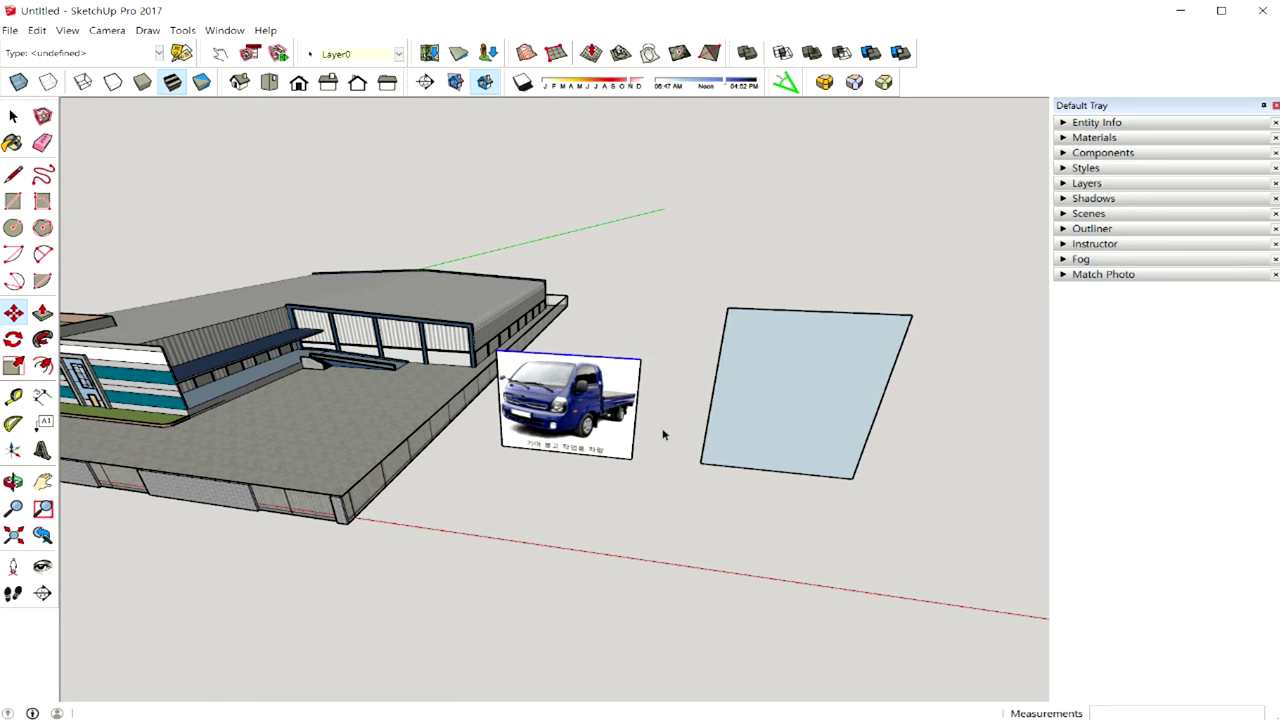
key("space")
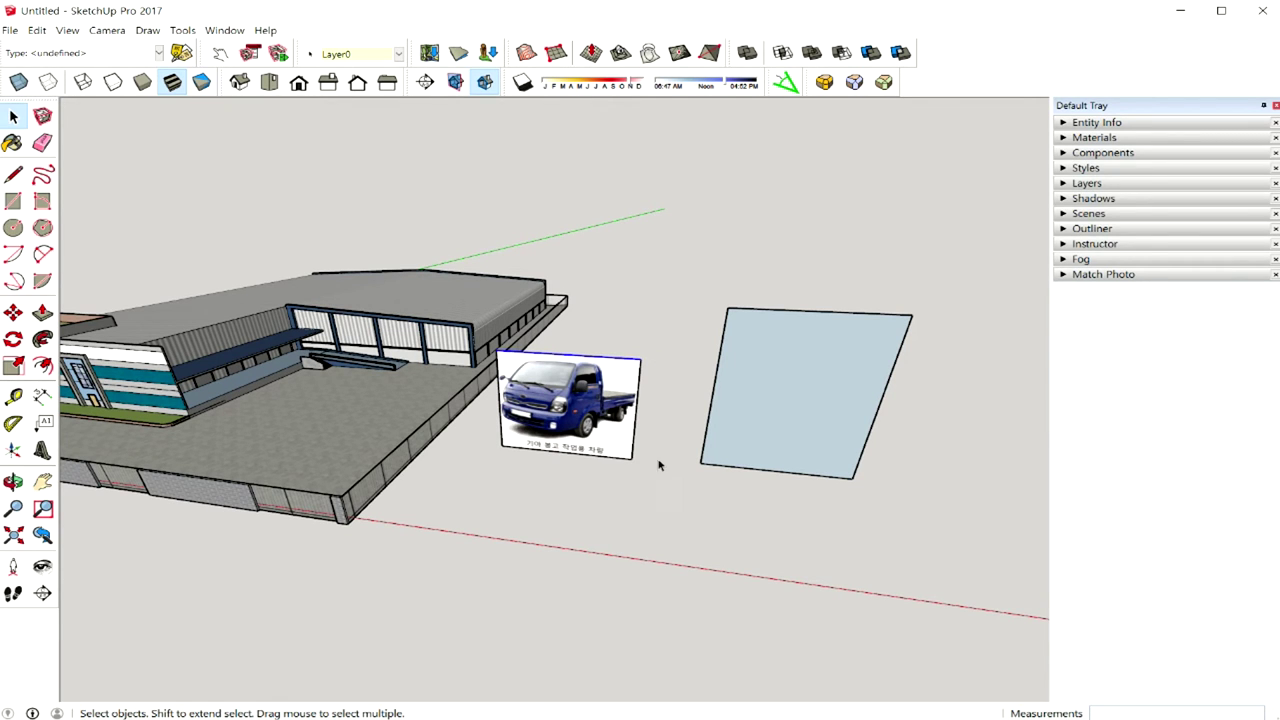
middle_click_drag(659, 465, 600, 451)
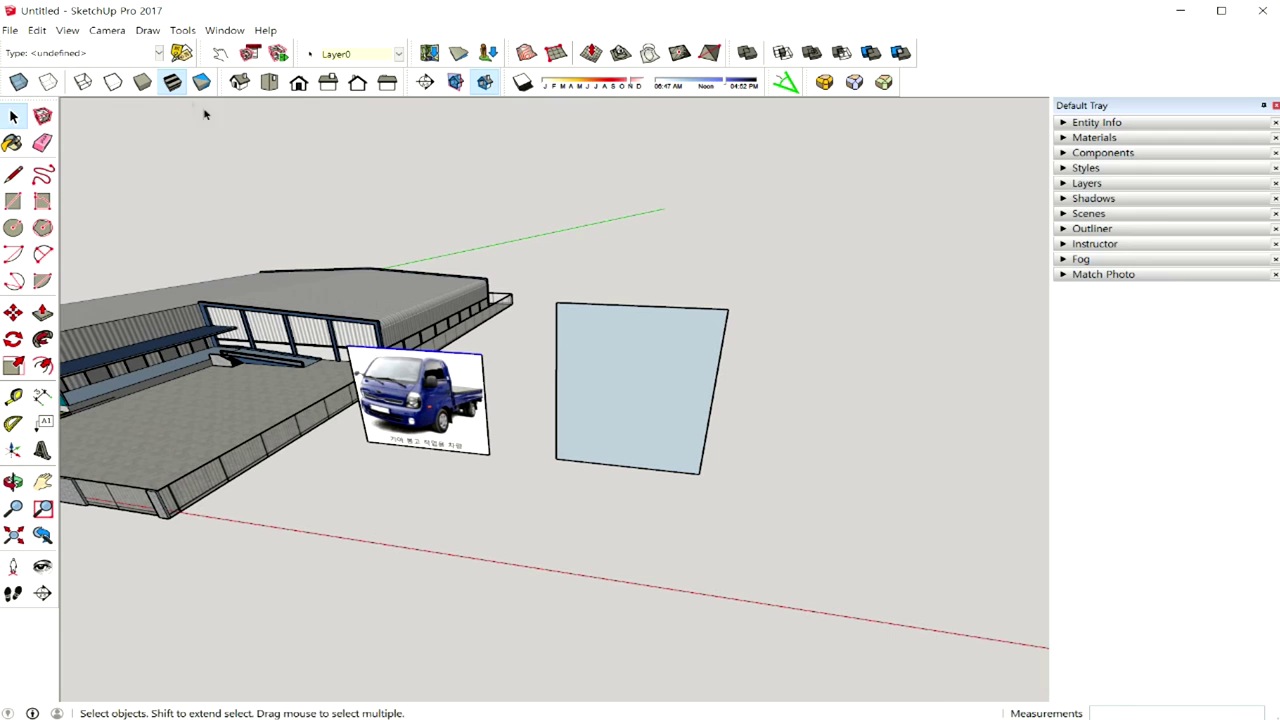
- Import the '기아 봉고2' PNG as a texture and place it from the right panel's lower-left corner
left_click(10, 30)
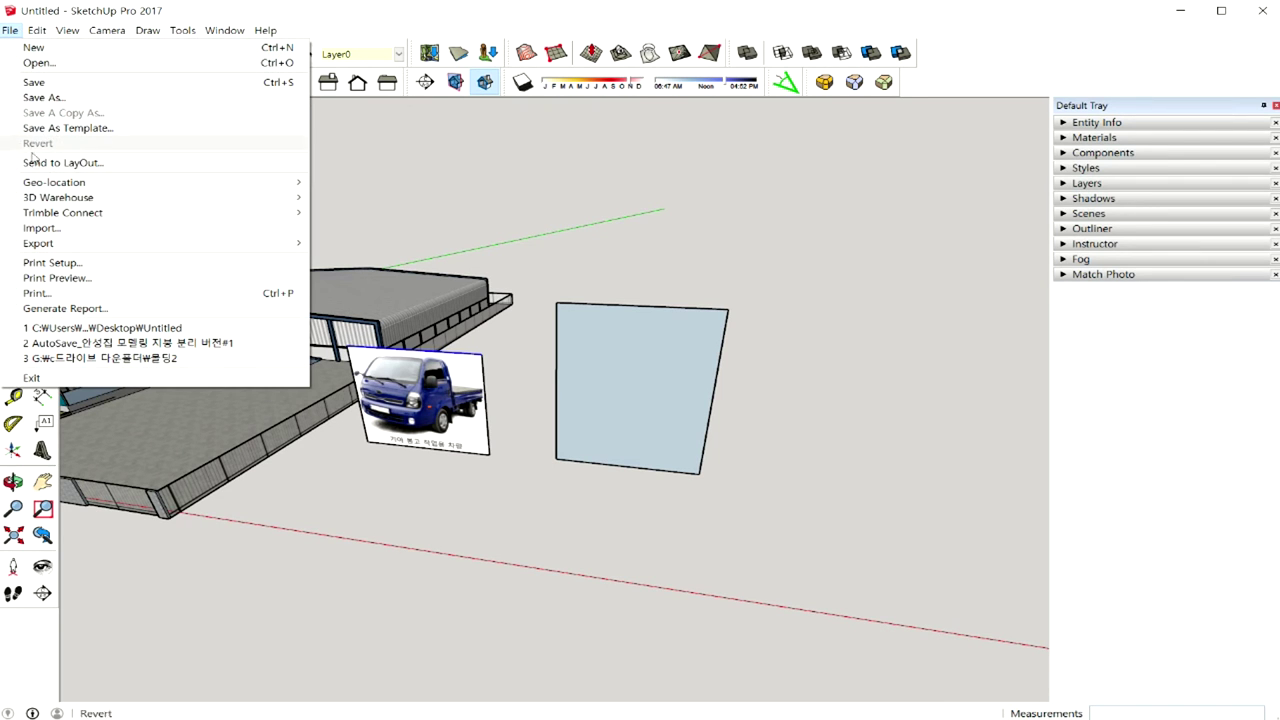
left_click(60, 228)
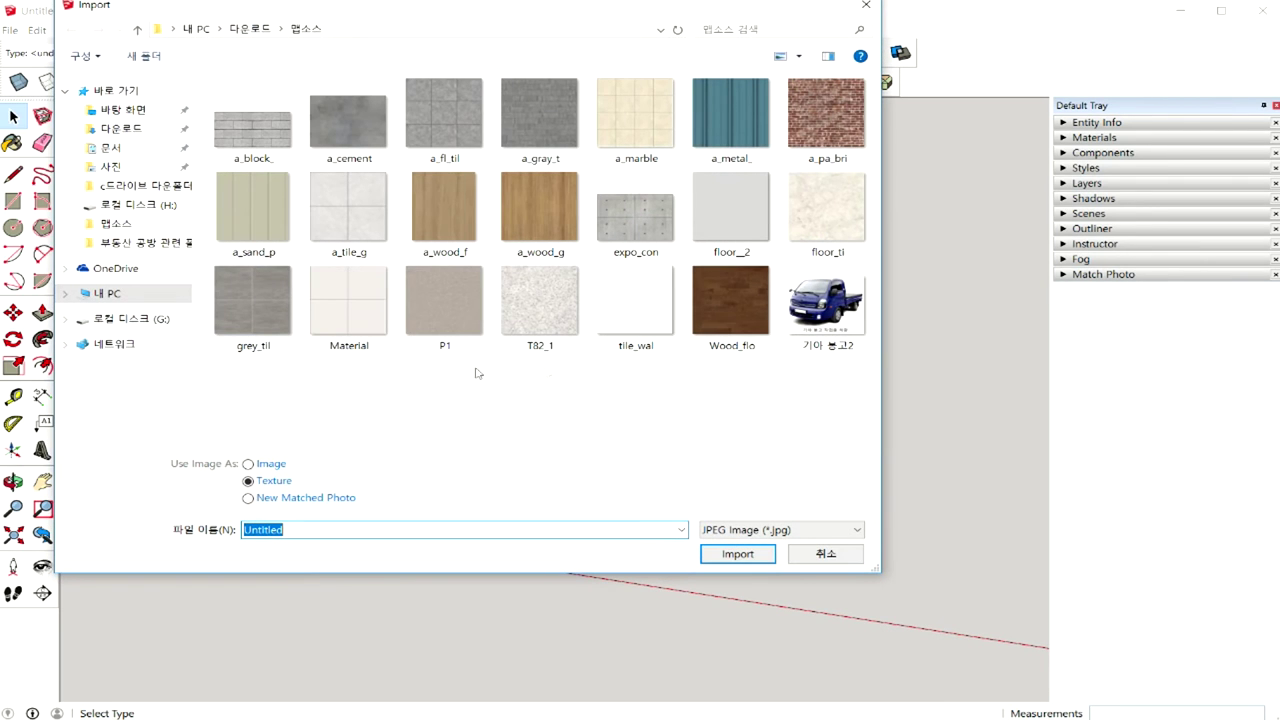
left_click(727, 538)
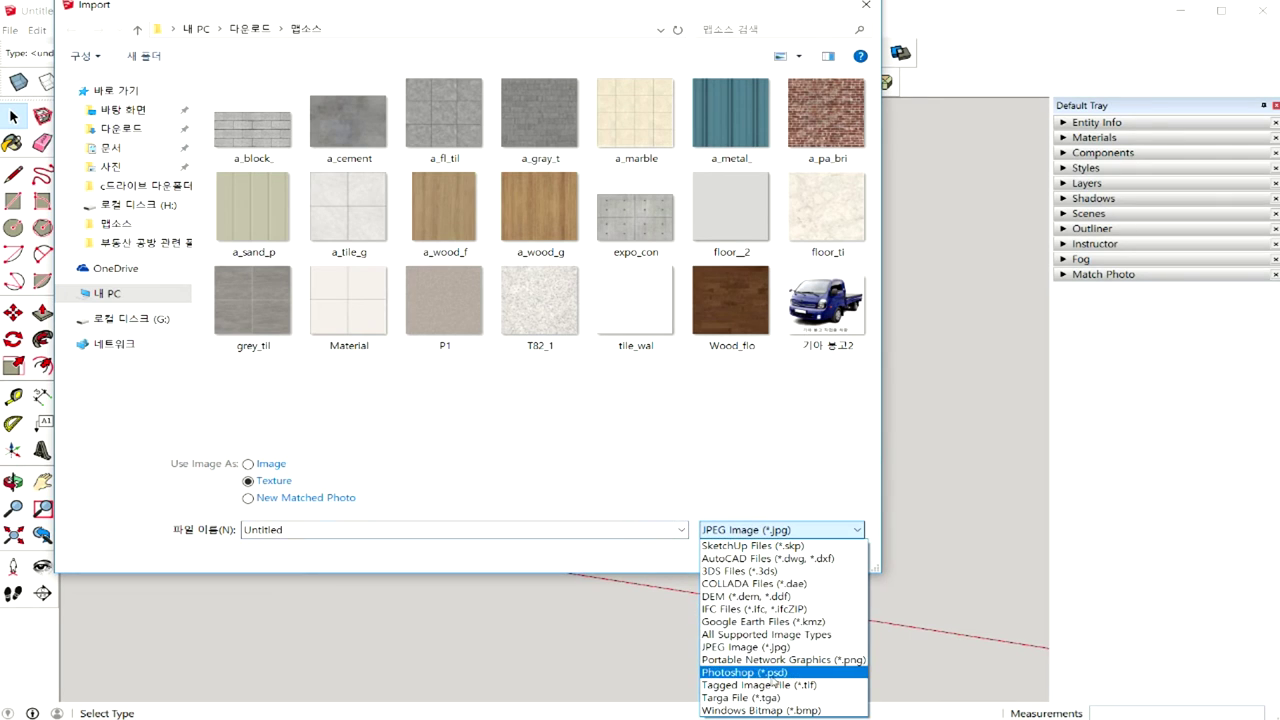
left_click(775, 660)
left_click(348, 112)
left_click(722, 554)
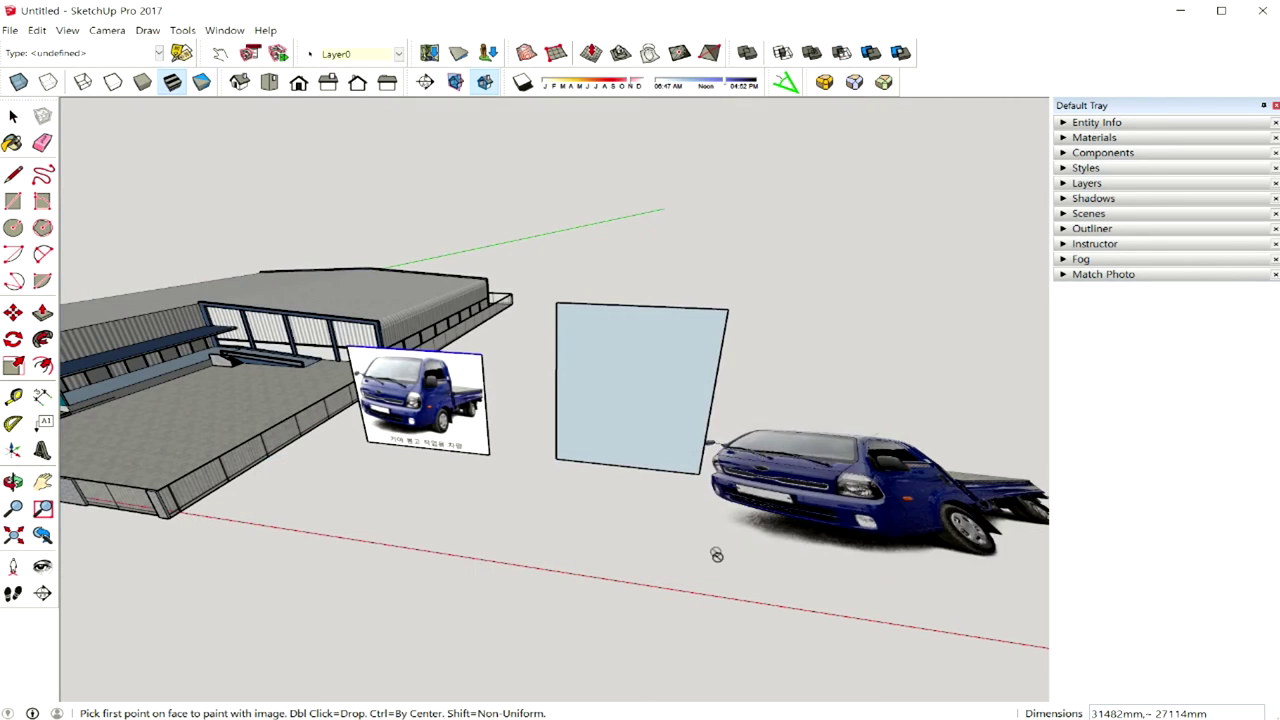
left_click(556, 458)
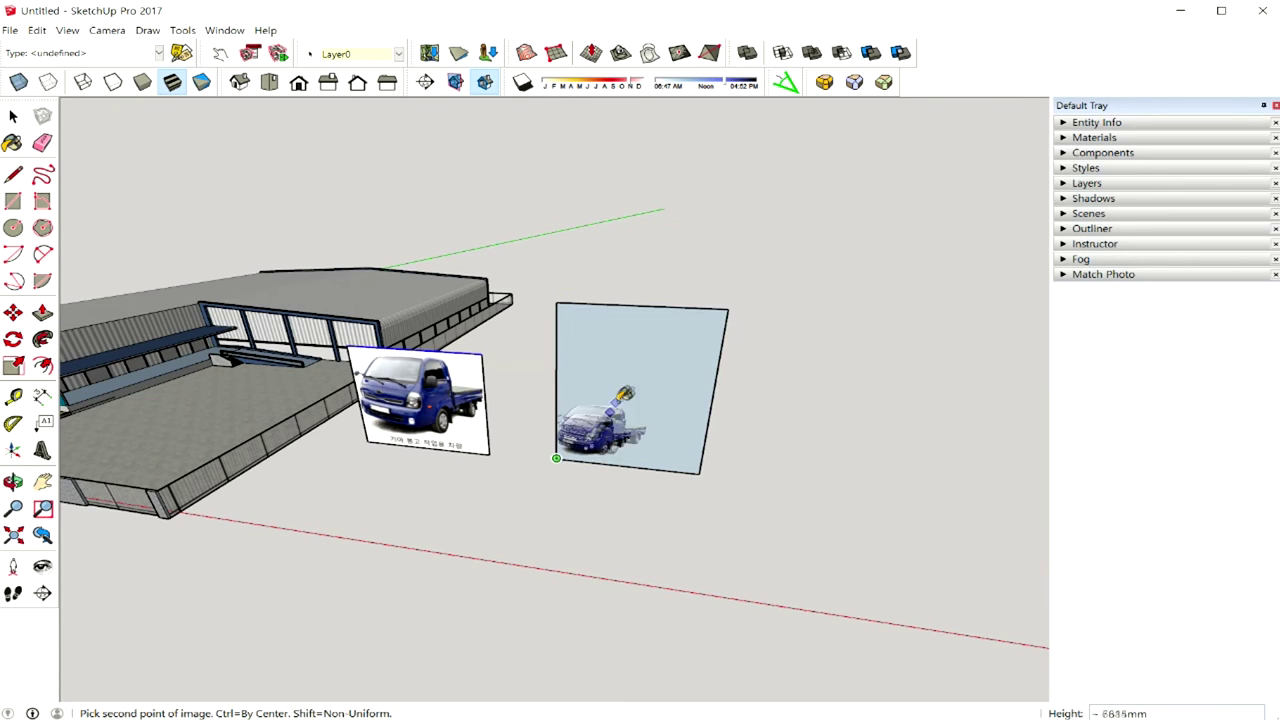
left_click(699, 372)
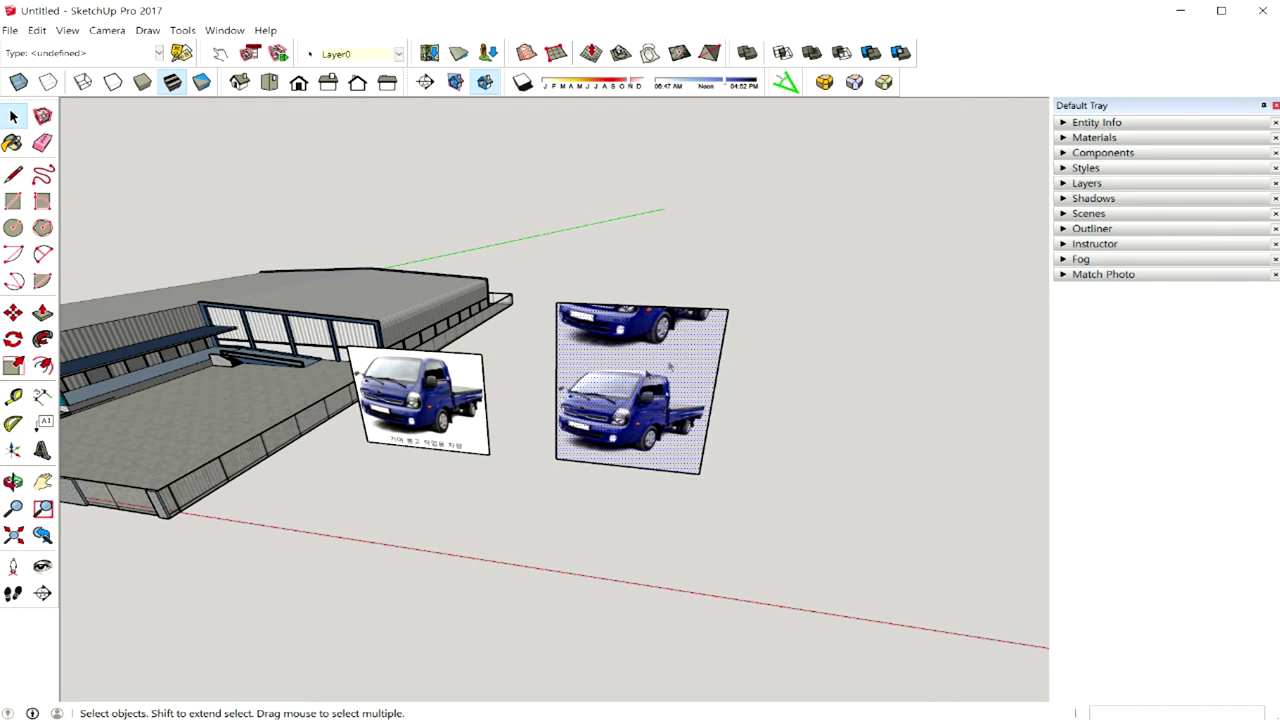
- Move the right panel's top edge down vertically until only a single PNG truck shows
left_click(646, 311)
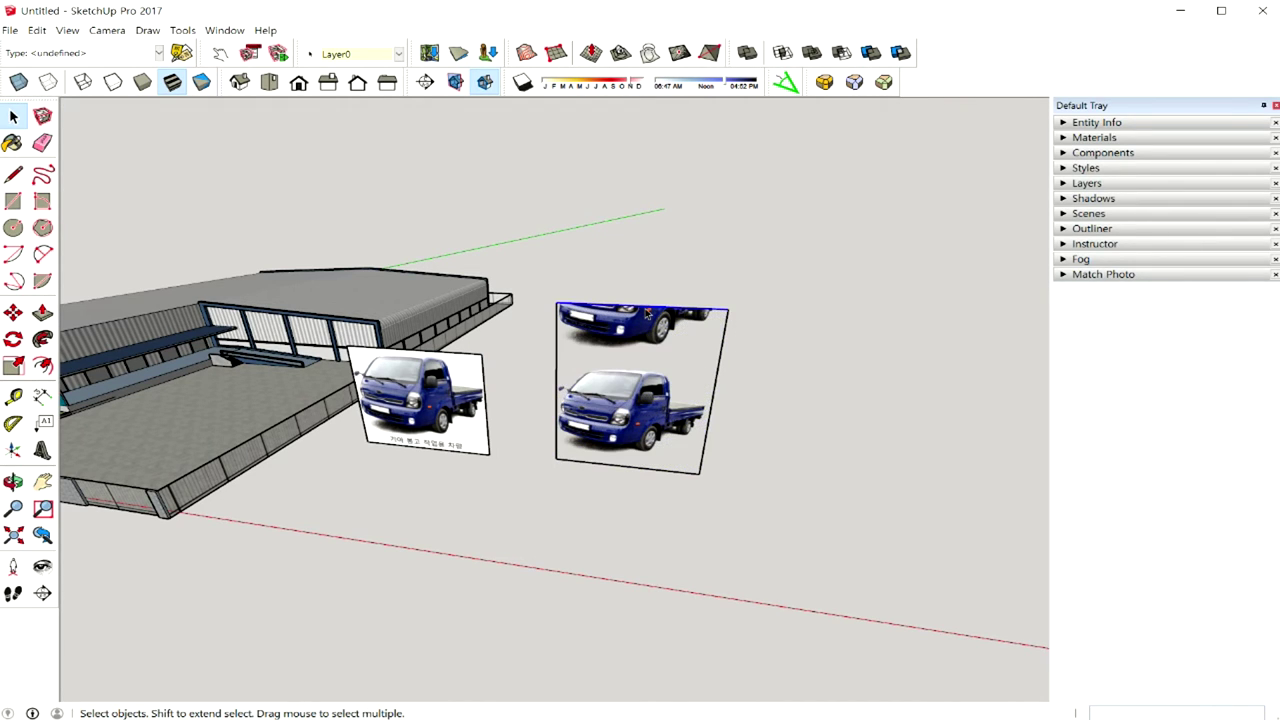
key("m")
left_click(646, 311)
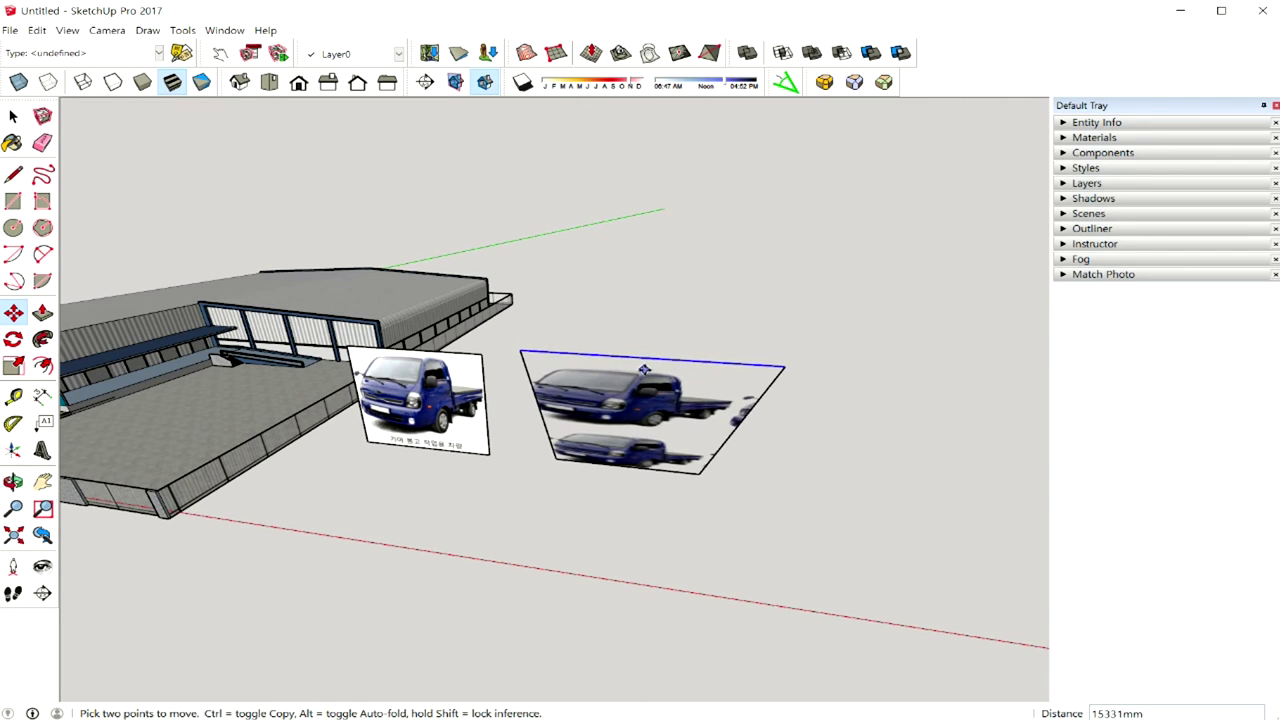
key("Escape")
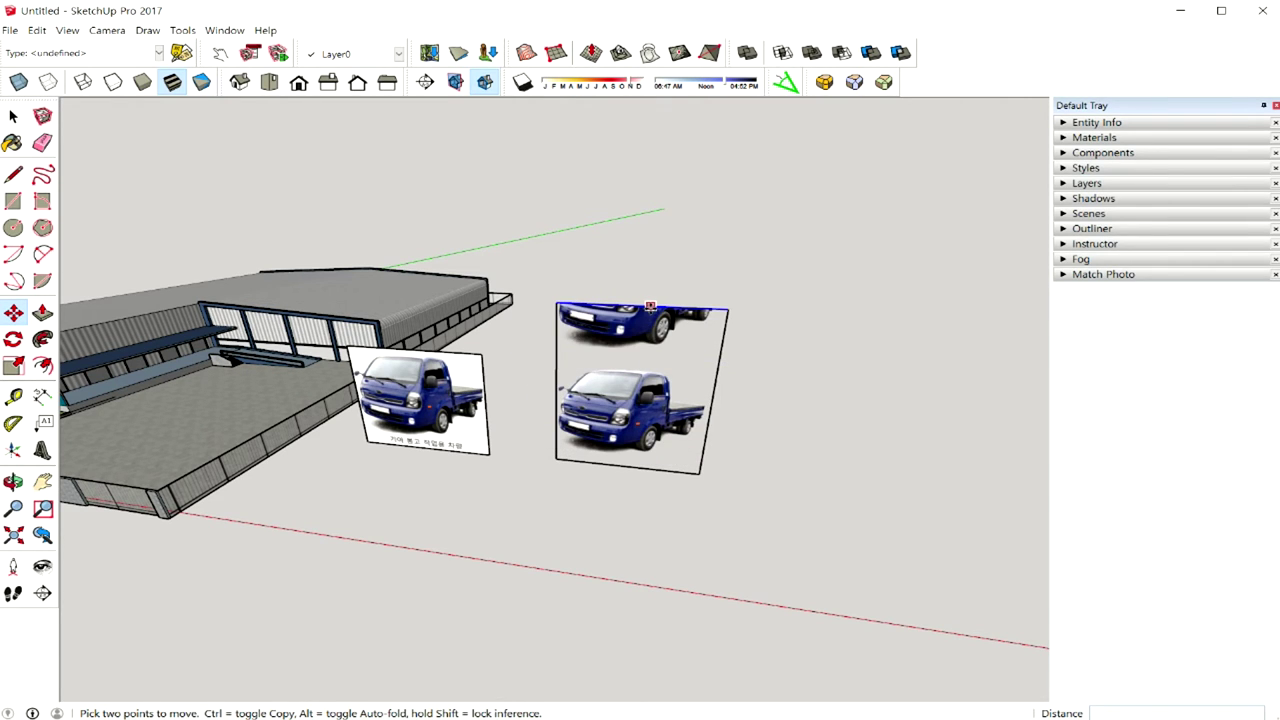
left_click(648, 311)
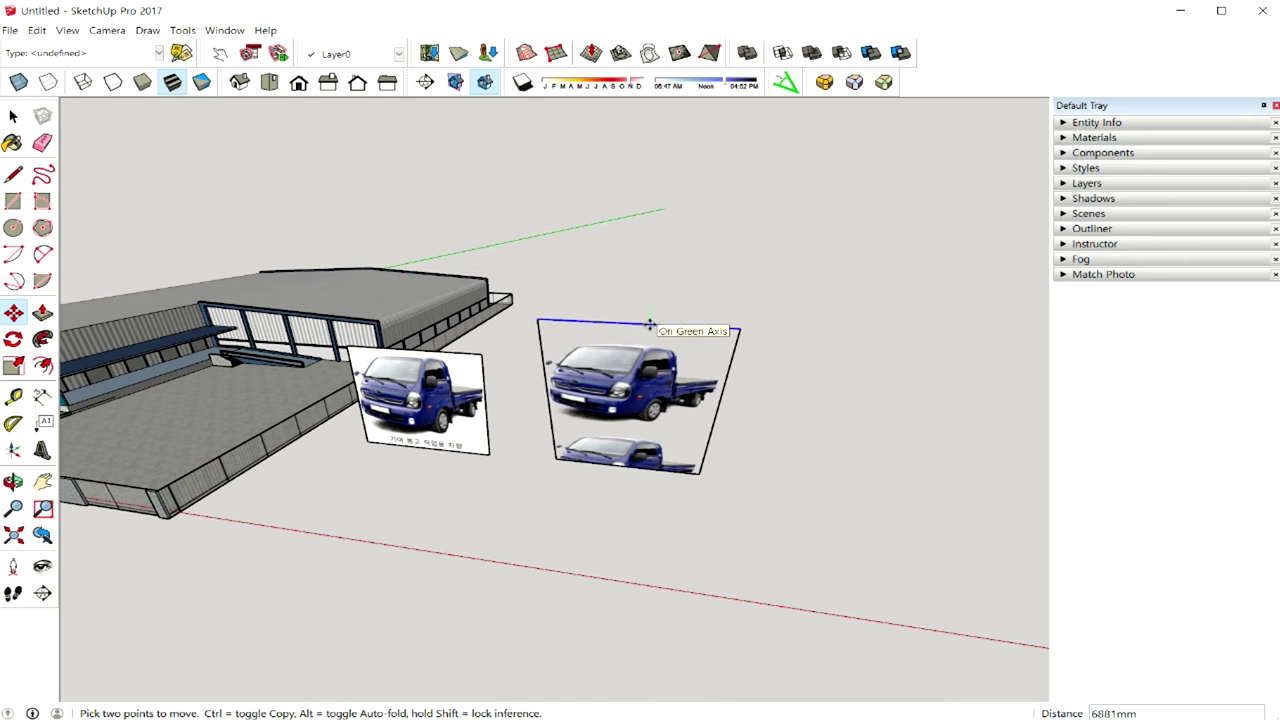
middle_click_drag(629, 366, 636, 385)
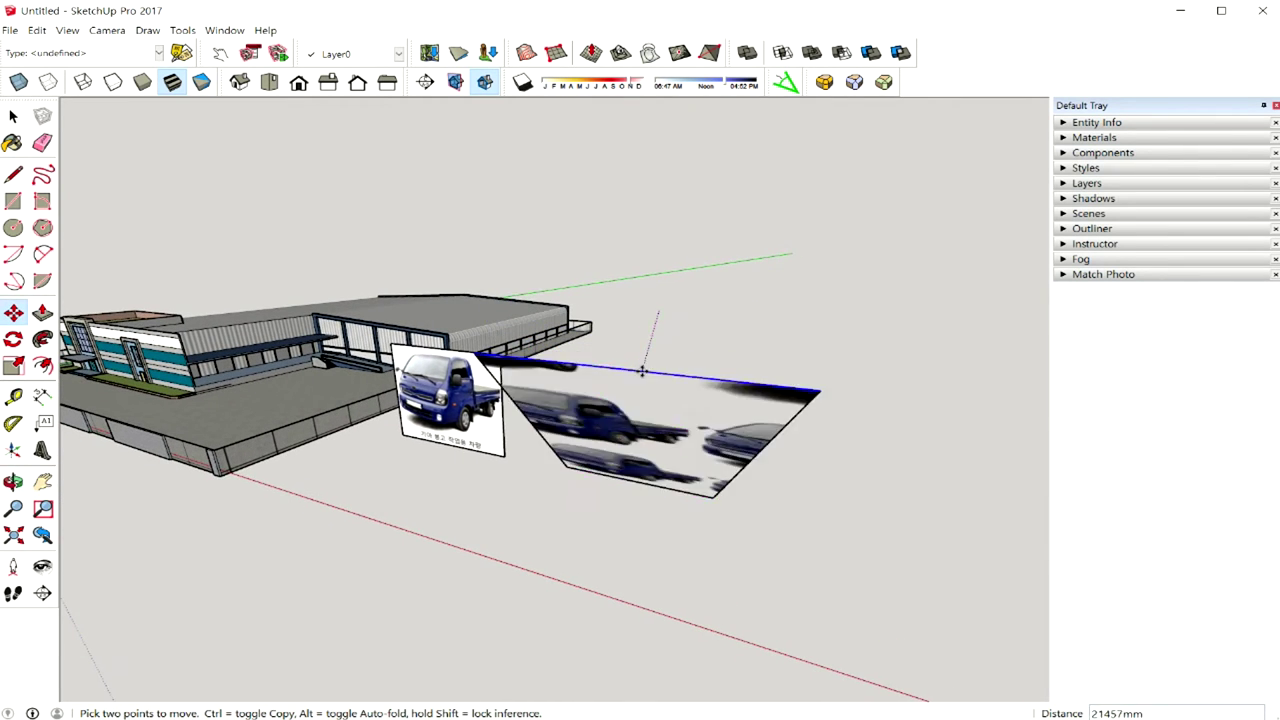
left_click(642, 365)
mouse_move(643, 366)
middle_mouse_down()
mouse_move(744, 350)
mouse_move(738, 322)
middle_mouse_up()
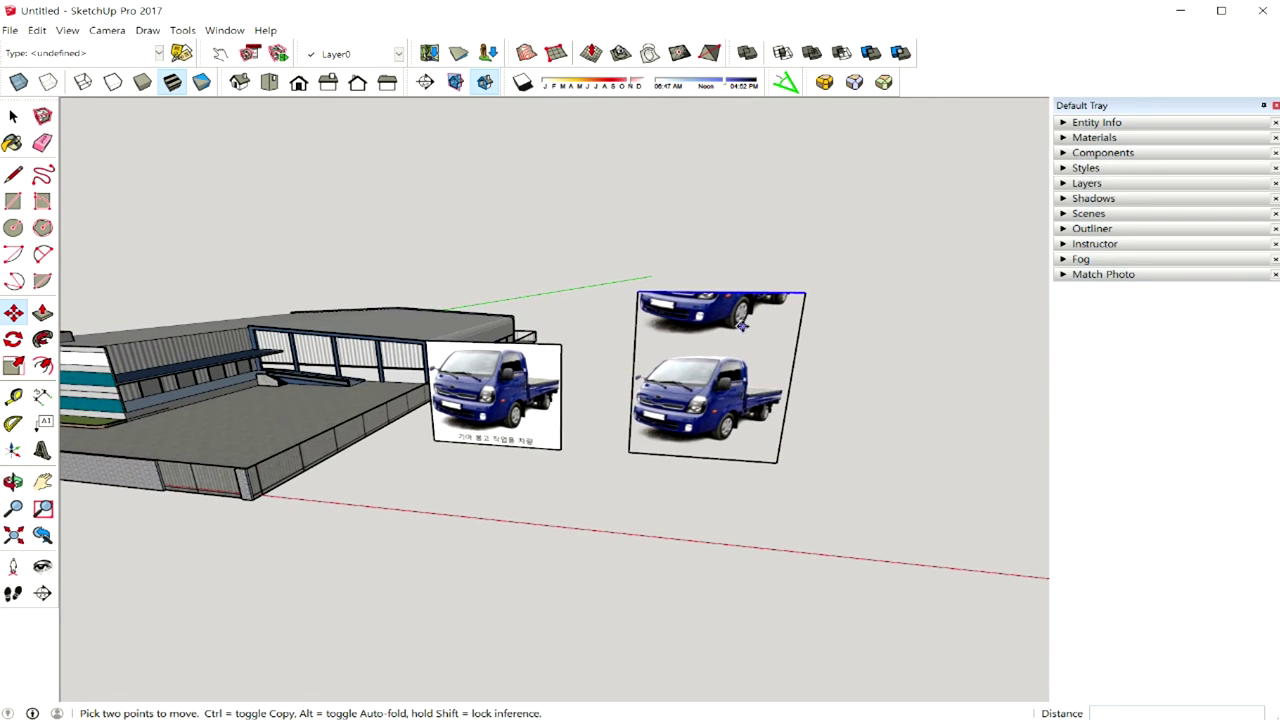
left_click(741, 292)
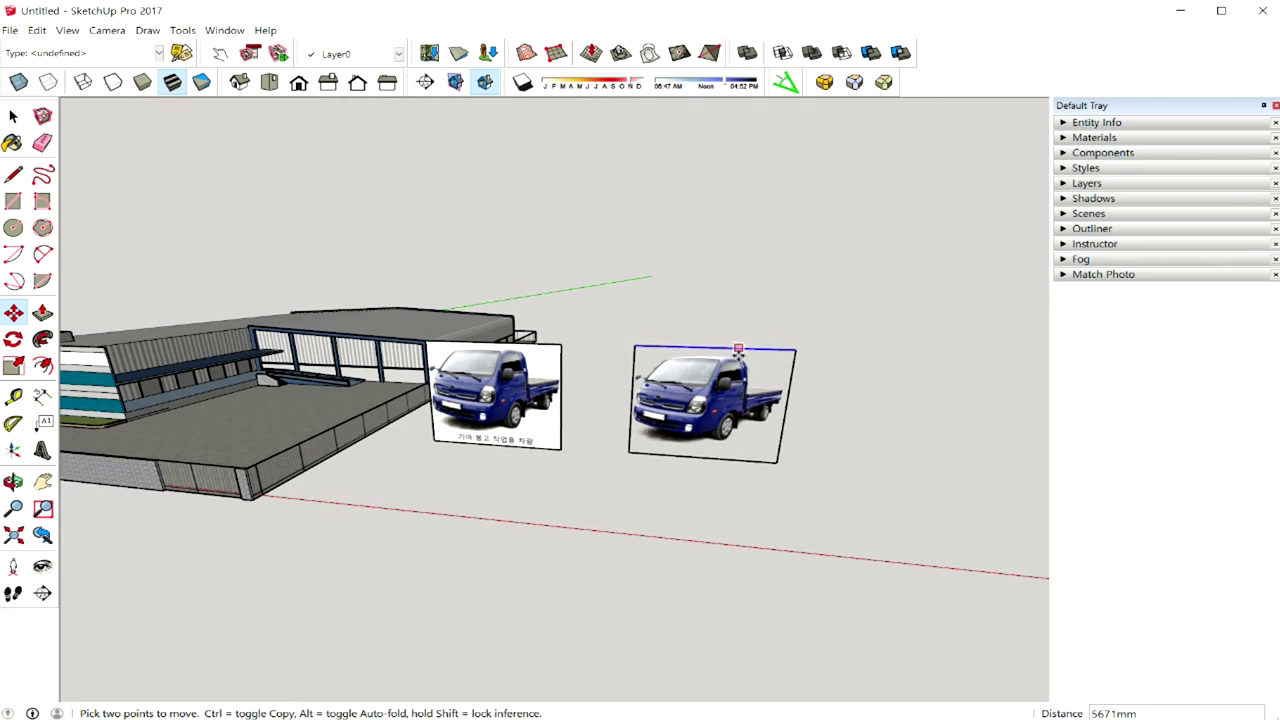
key("space")
scroll(660, 444, "up", 3)
middle_click_drag(660, 444, 600, 421)
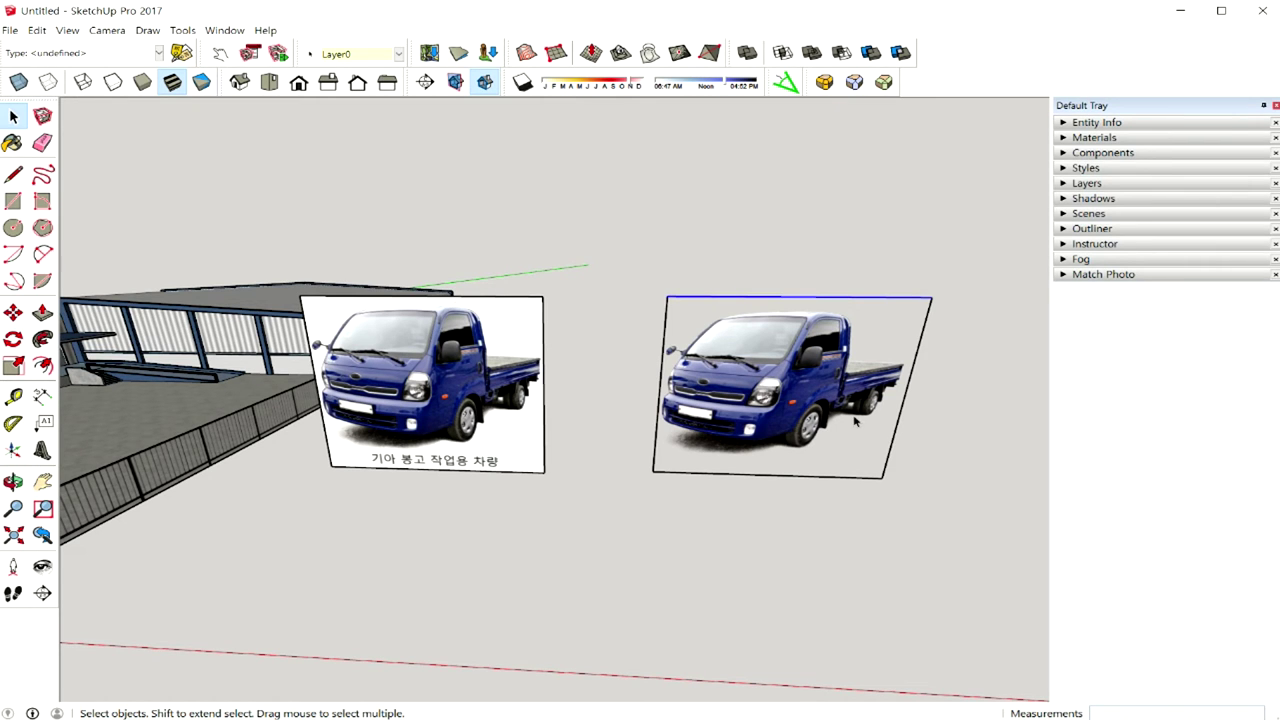
- Orbit around the building and truck panels toward the factory yard
middle_click_drag(855, 421, 798, 358)
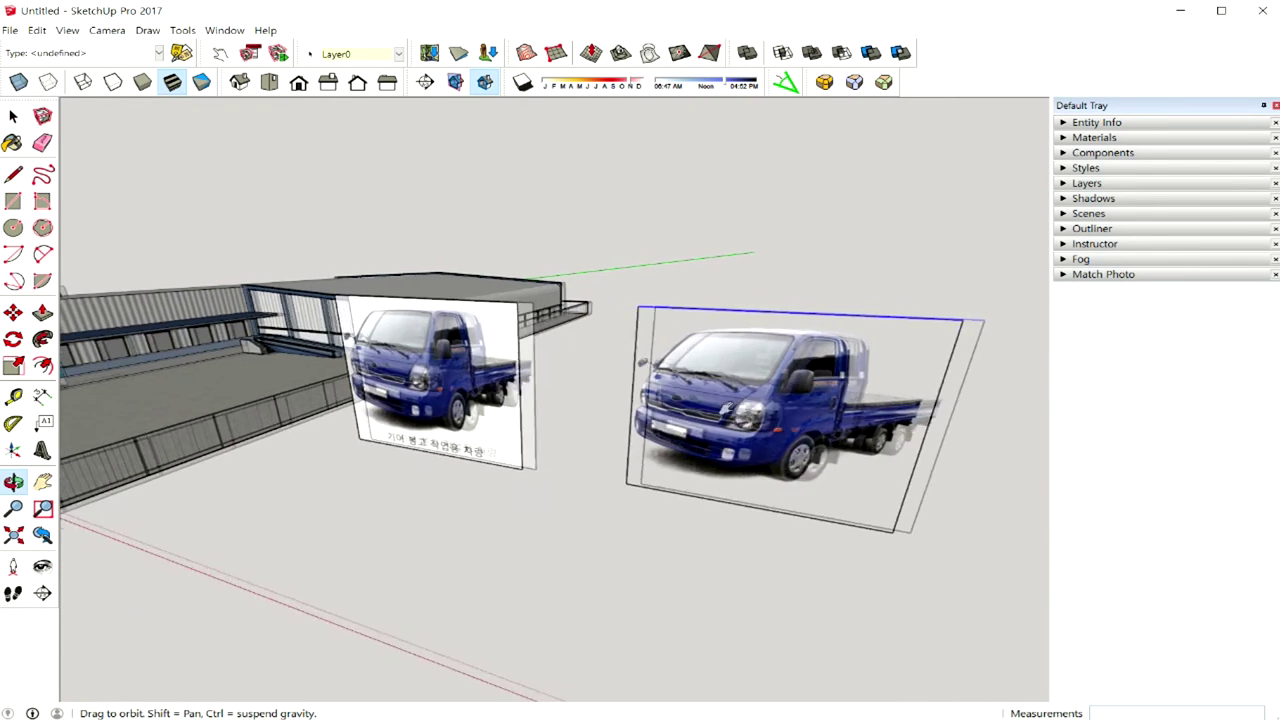
middle_click_drag(700, 410, 617, 372)
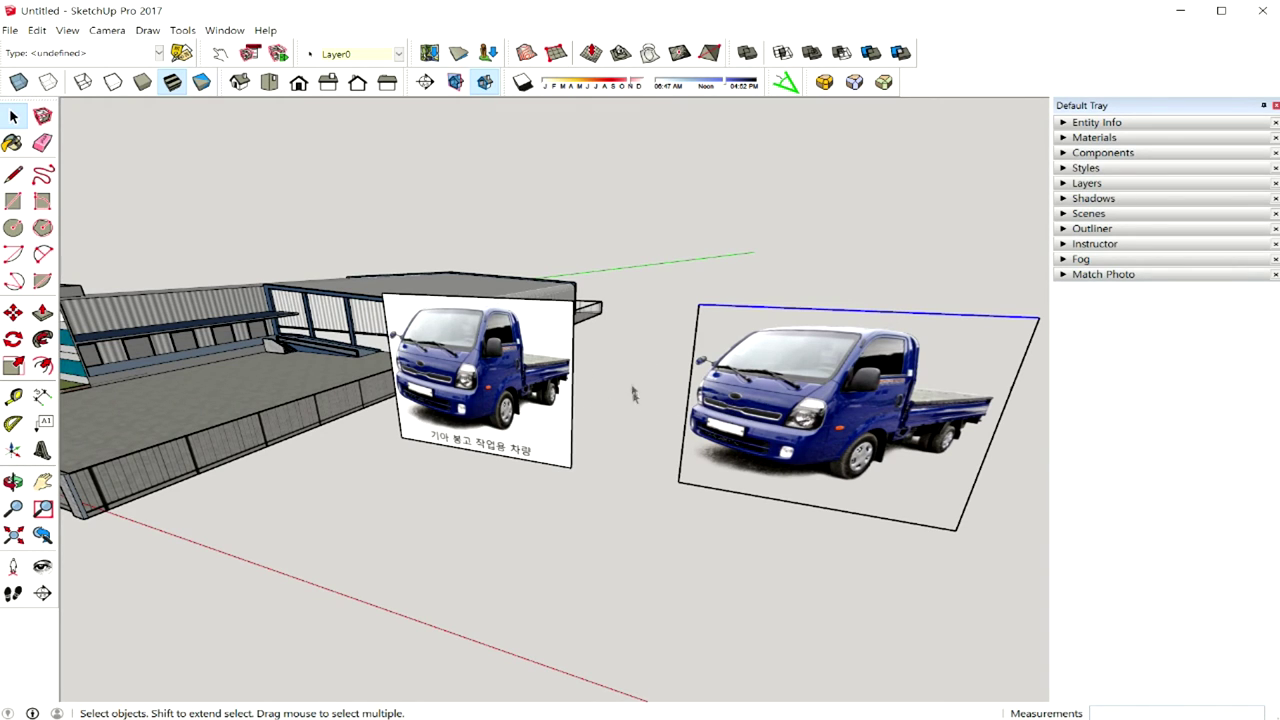
middle_click_drag(735, 395, 782, 399)
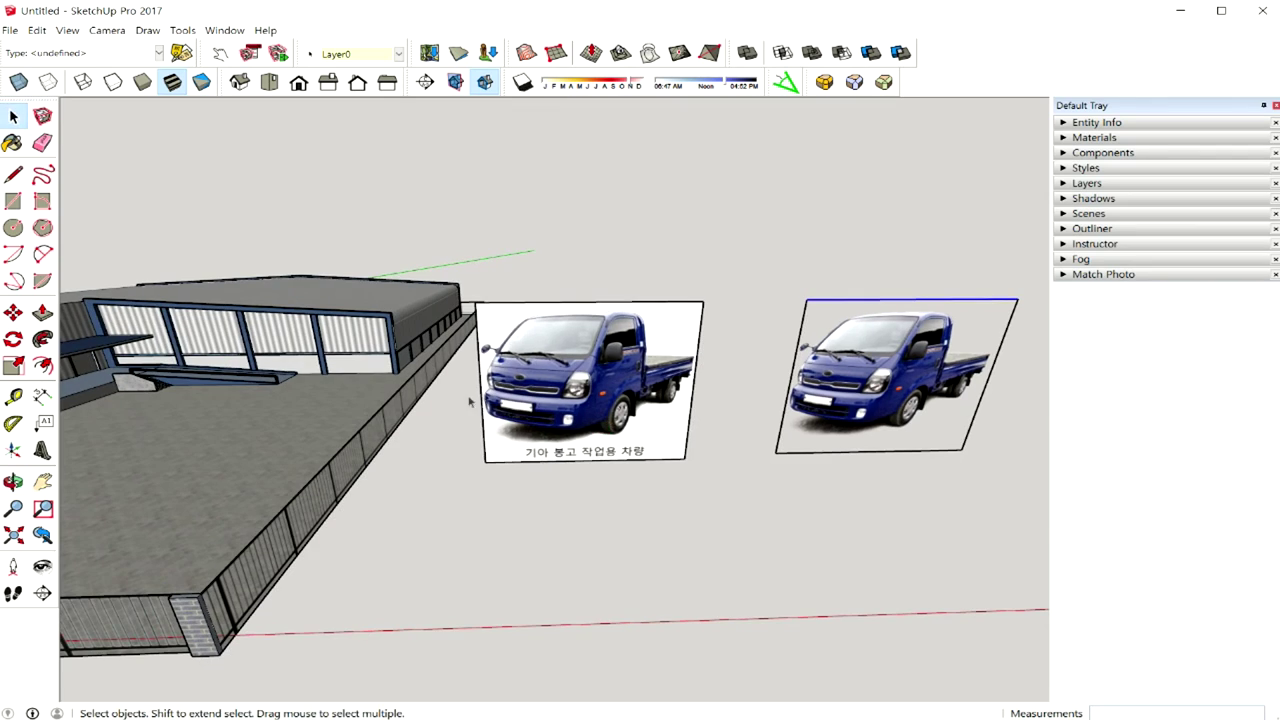
mouse_move(386, 399)
middle_mouse_down()
mouse_move(567, 408)
mouse_move(466, 406)
middle_mouse_up()
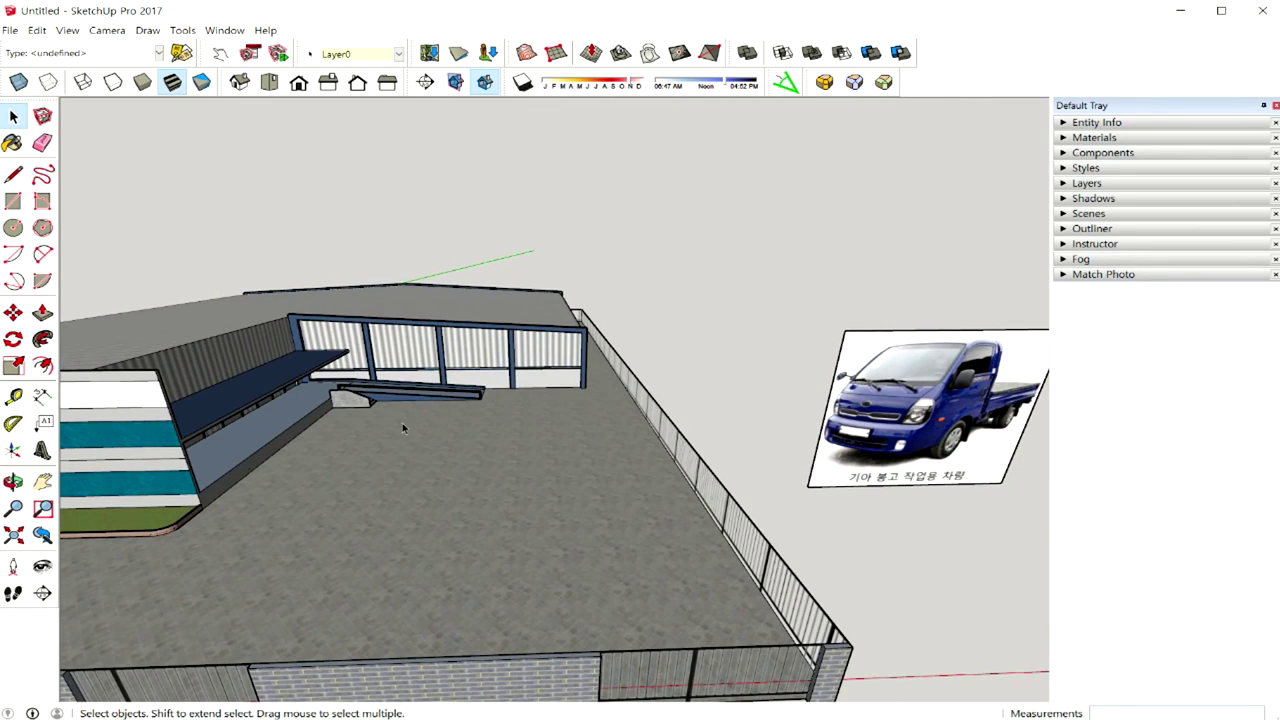
mouse_move(625, 430)
middle_mouse_down()
mouse_move(451, 423)
mouse_move(468, 429)
middle_mouse_up()
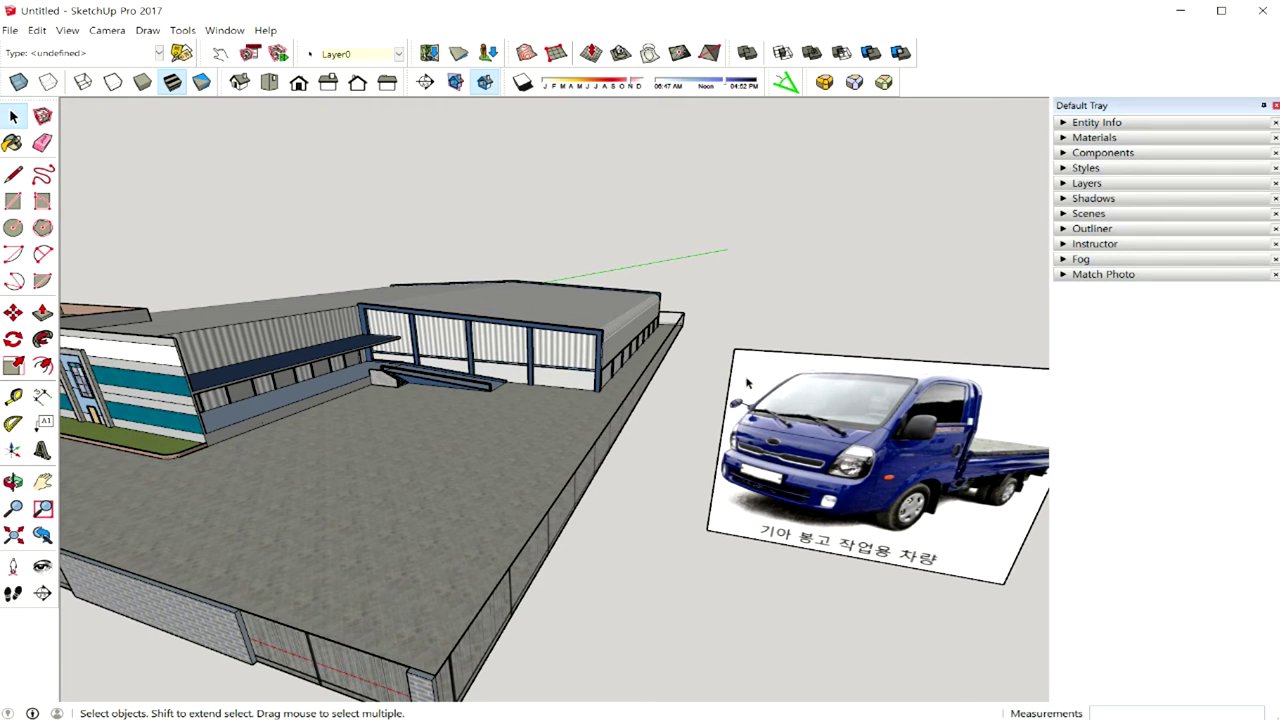
middle_click_drag(787, 399, 695, 472)
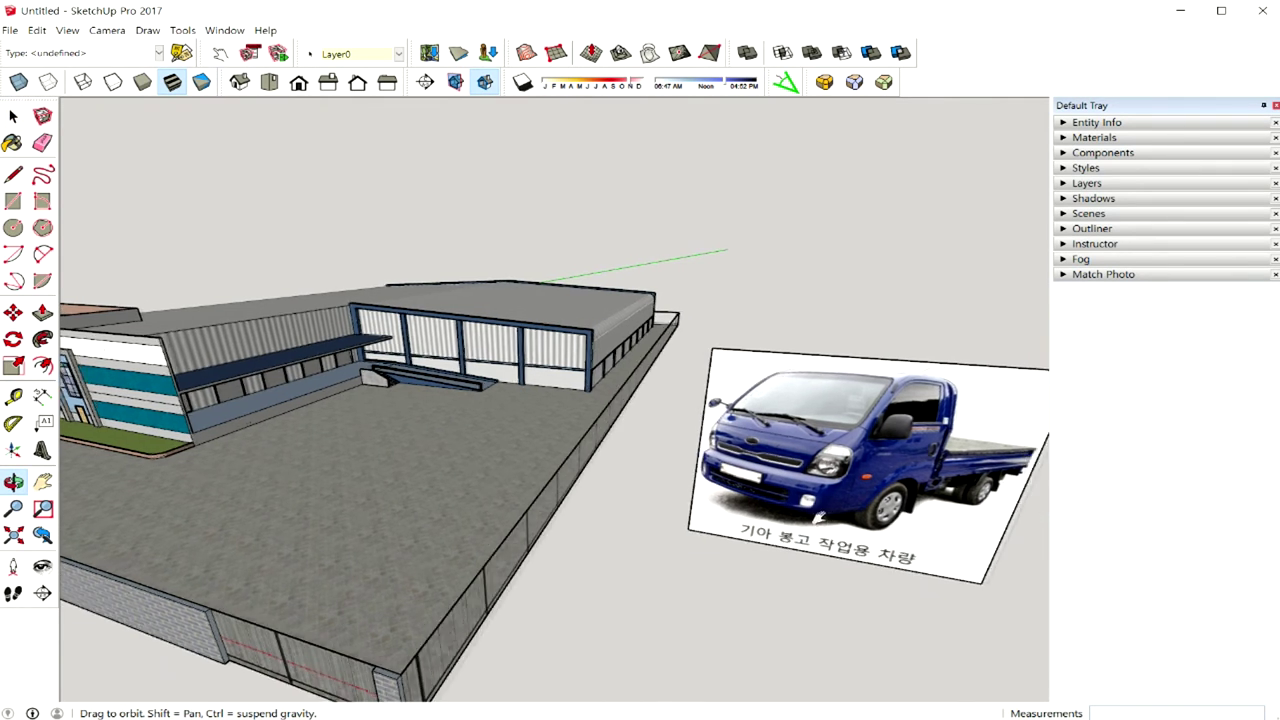
- Turn the view to face both truck photos squarely, then select the right cut-out photo
mouse_move(825, 430)
middle_mouse_down()
mouse_move(957, 434)
mouse_move(540, 443)
middle_mouse_up()
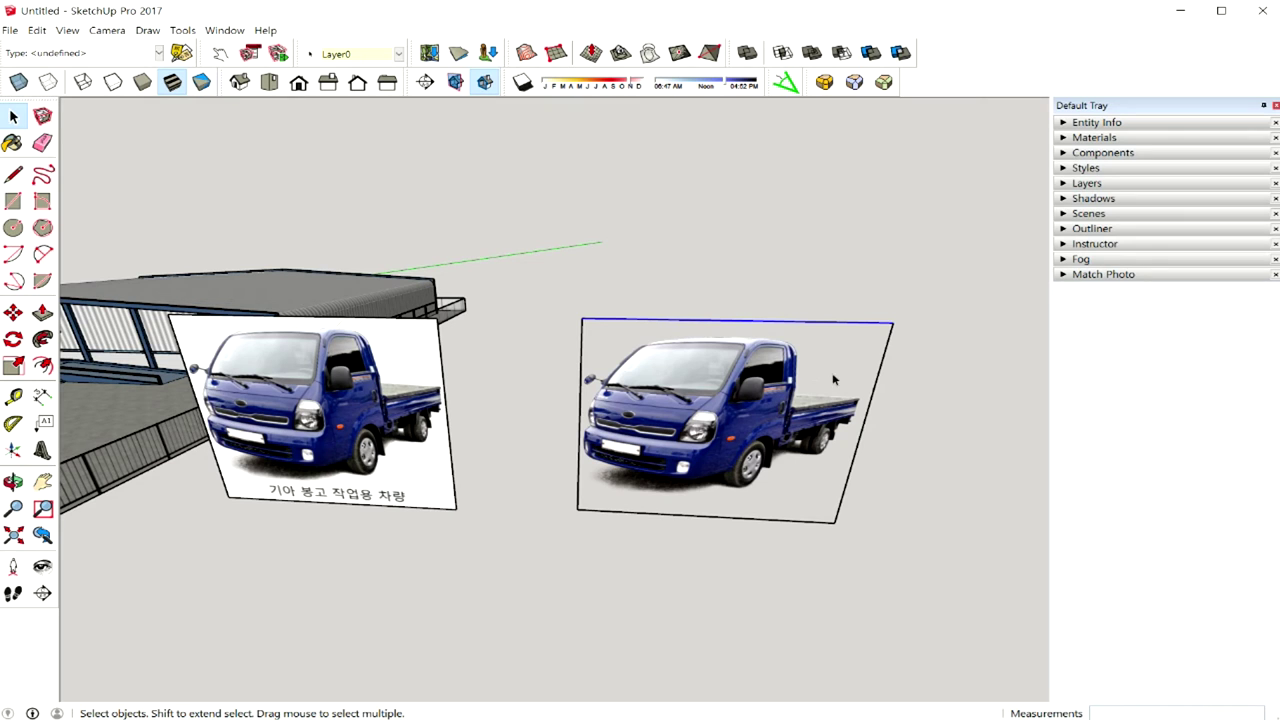
middle_click_drag(837, 376, 892, 460)
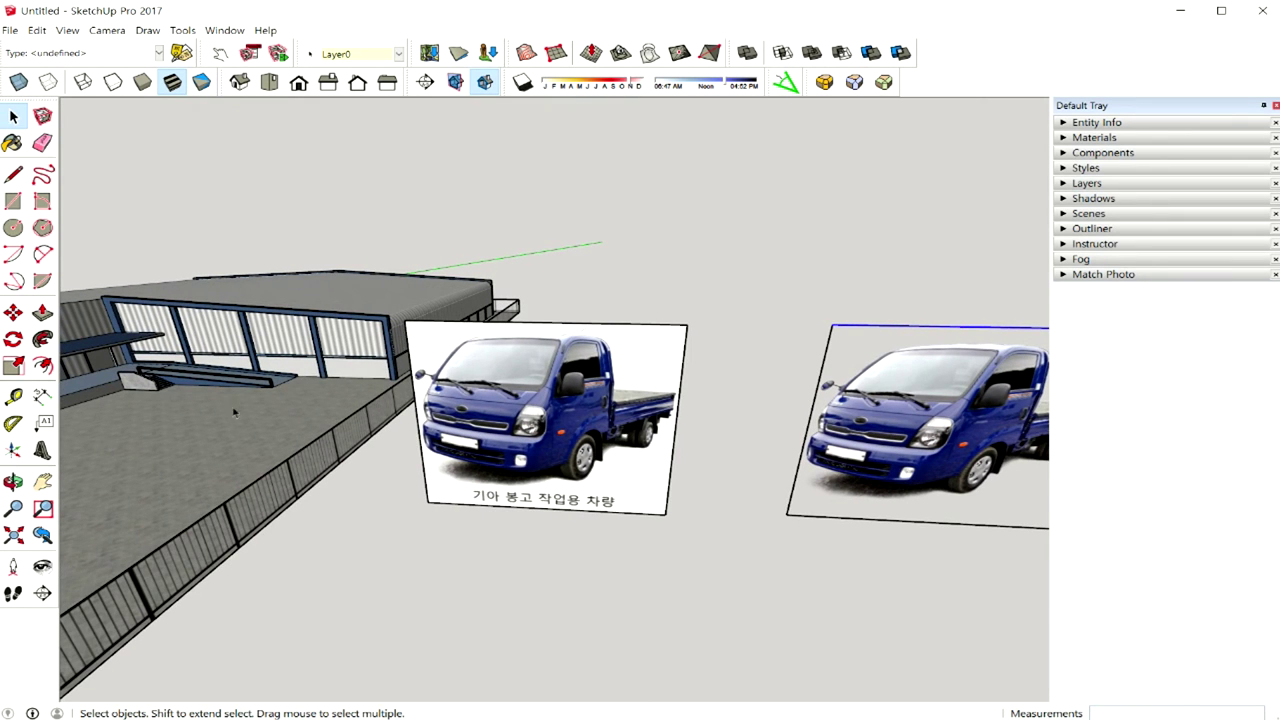
middle_click_drag(709, 478, 488, 470)
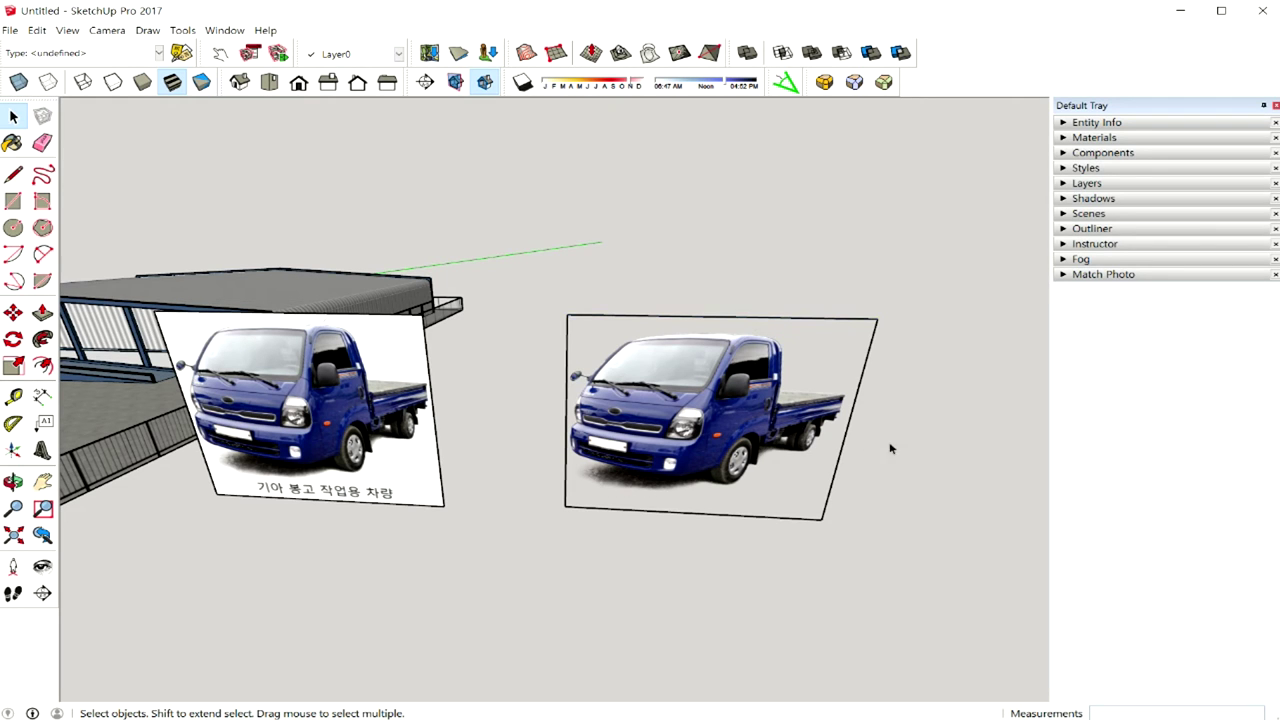
middle_click_drag(890, 448, 848, 442)
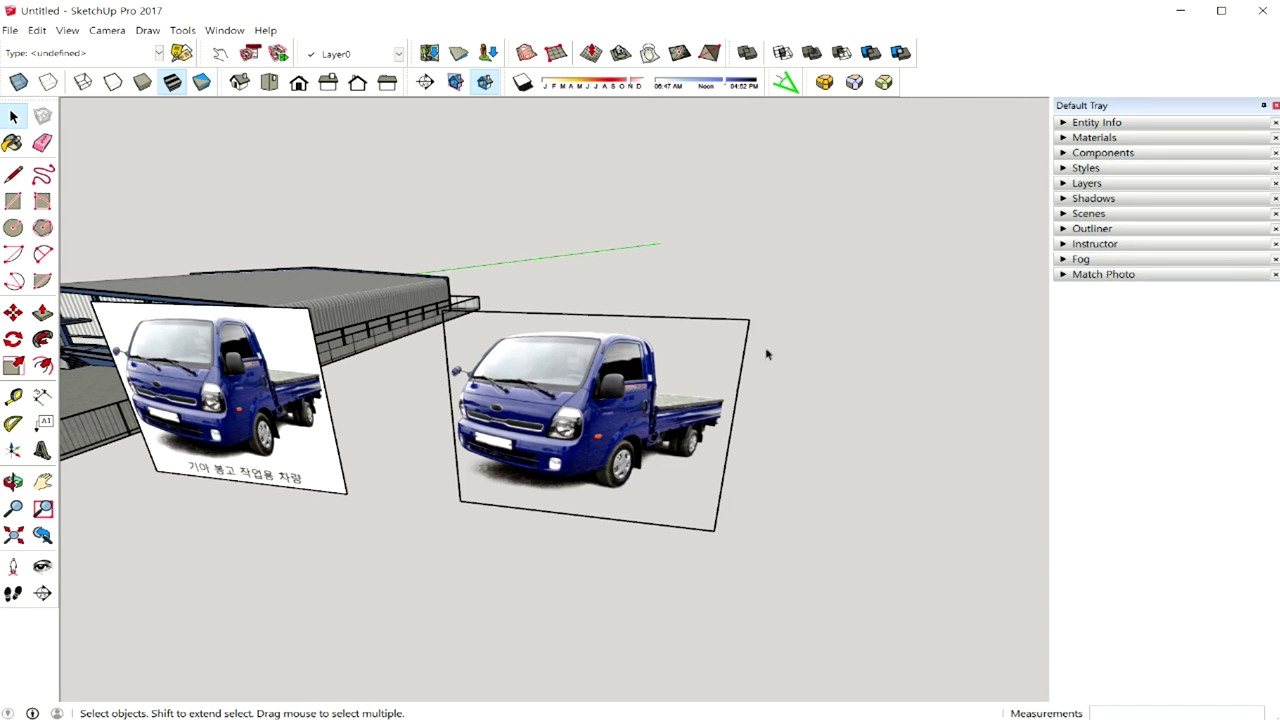
middle_click_drag(546, 417, 602, 410)
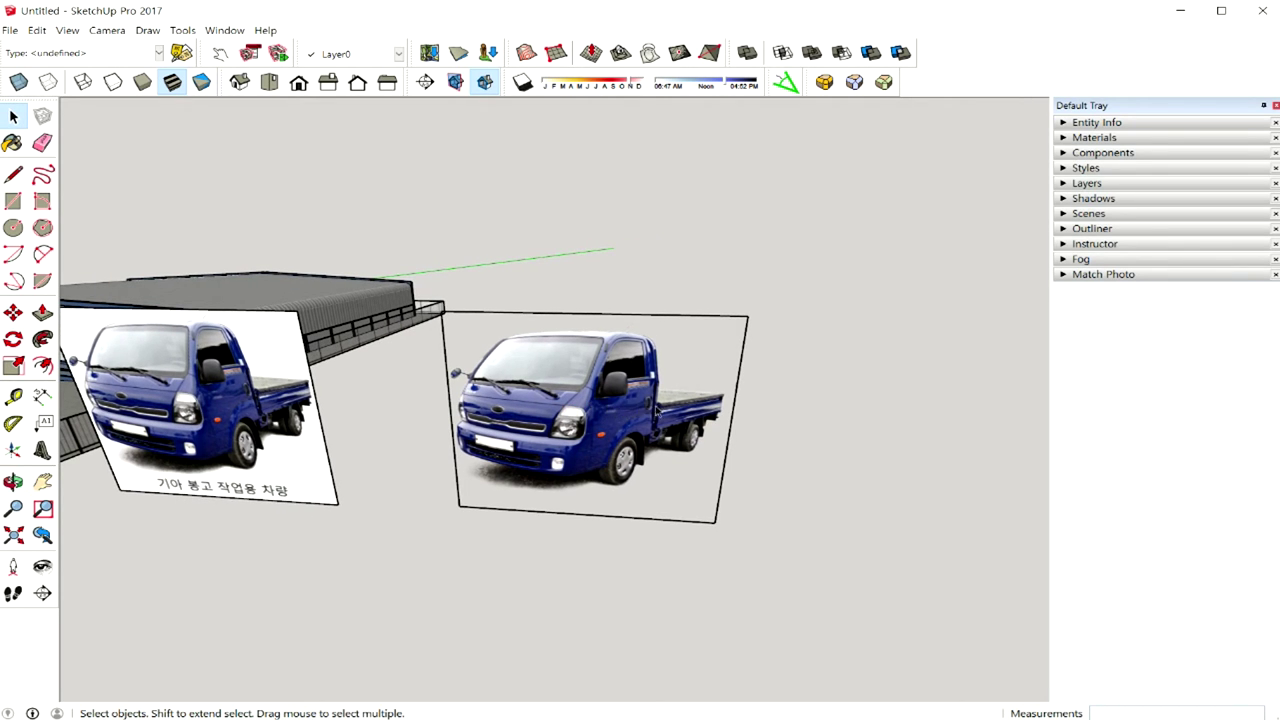
mouse_move(676, 412)
middle_mouse_down()
mouse_move(716, 408)
mouse_move(590, 410)
middle_mouse_up()
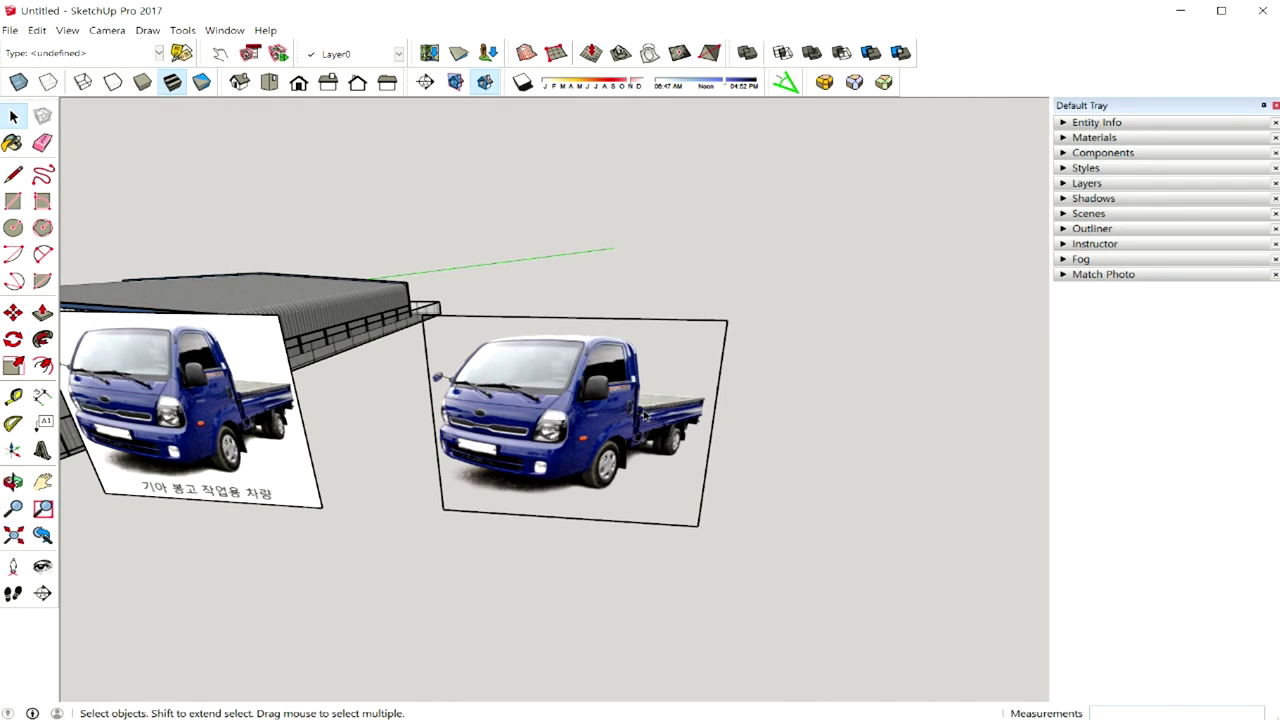
left_click(682, 361)
right_click(684, 356)
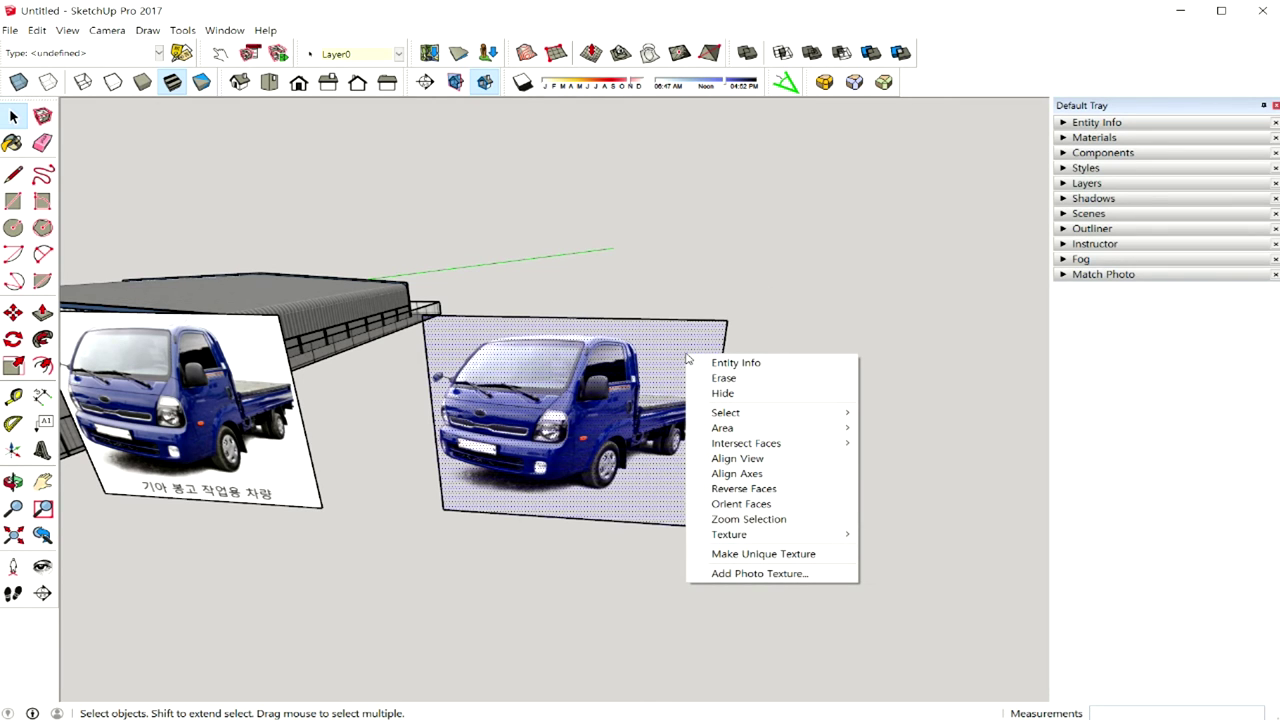
left_click(714, 326)
double_click(714, 326)
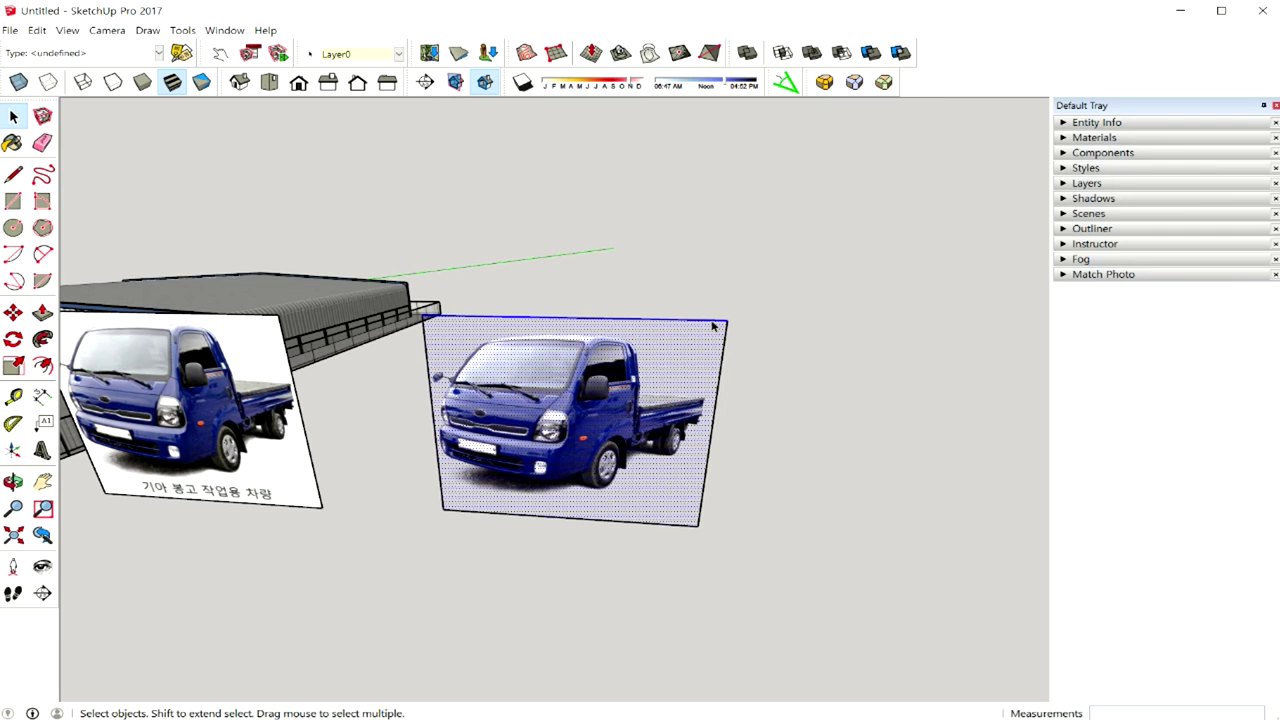
double_click(713, 326)
right_click(713, 326)
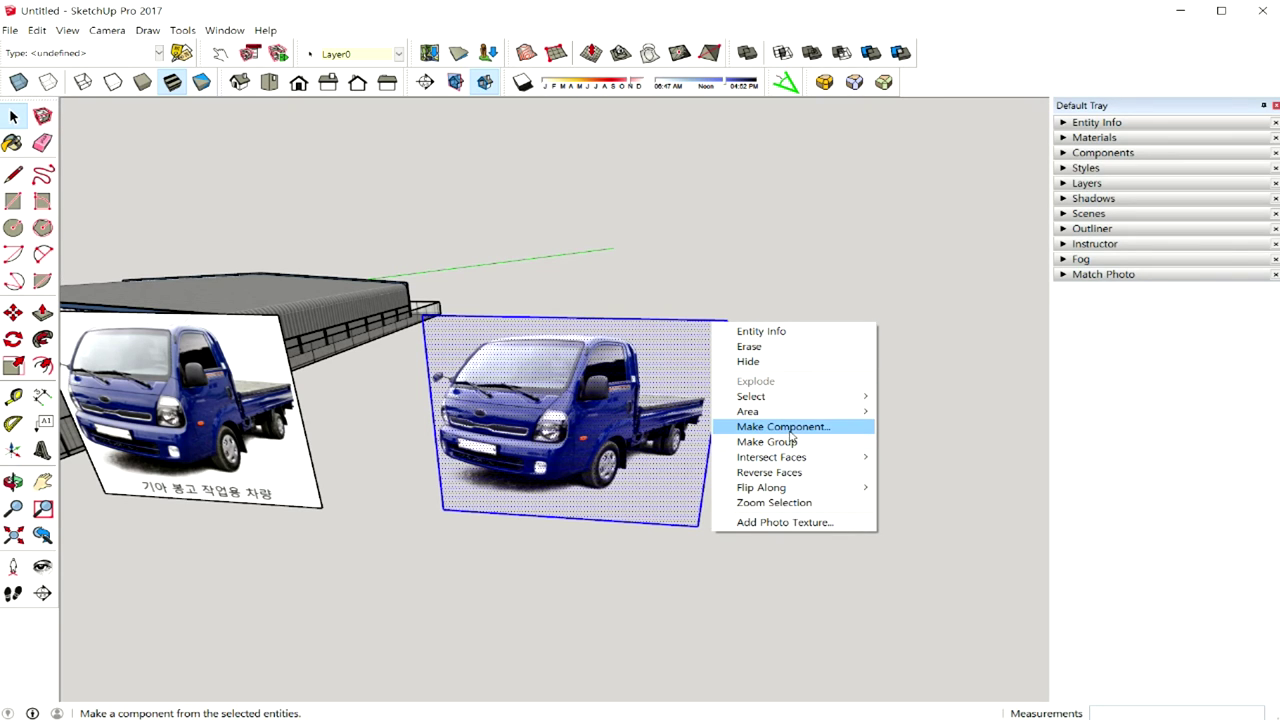
left_click(645, 295)
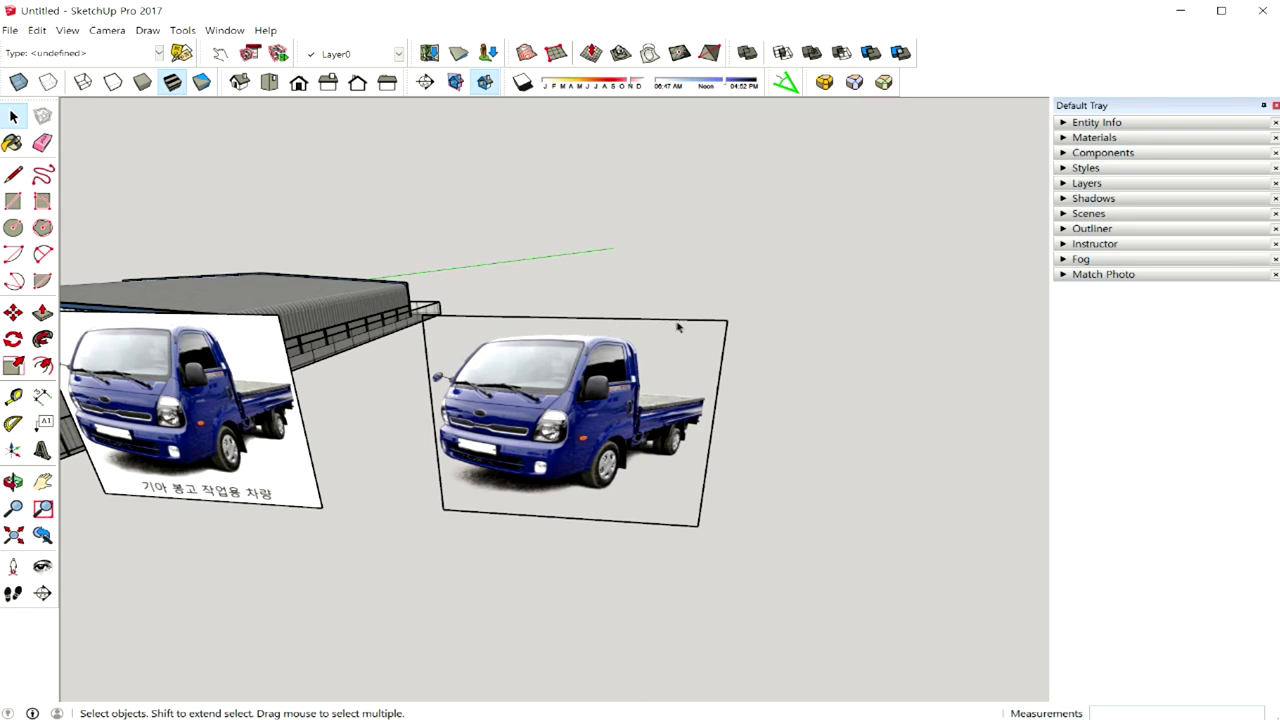
left_click(661, 526)
middle_click_drag(350, 287, 512, 372)
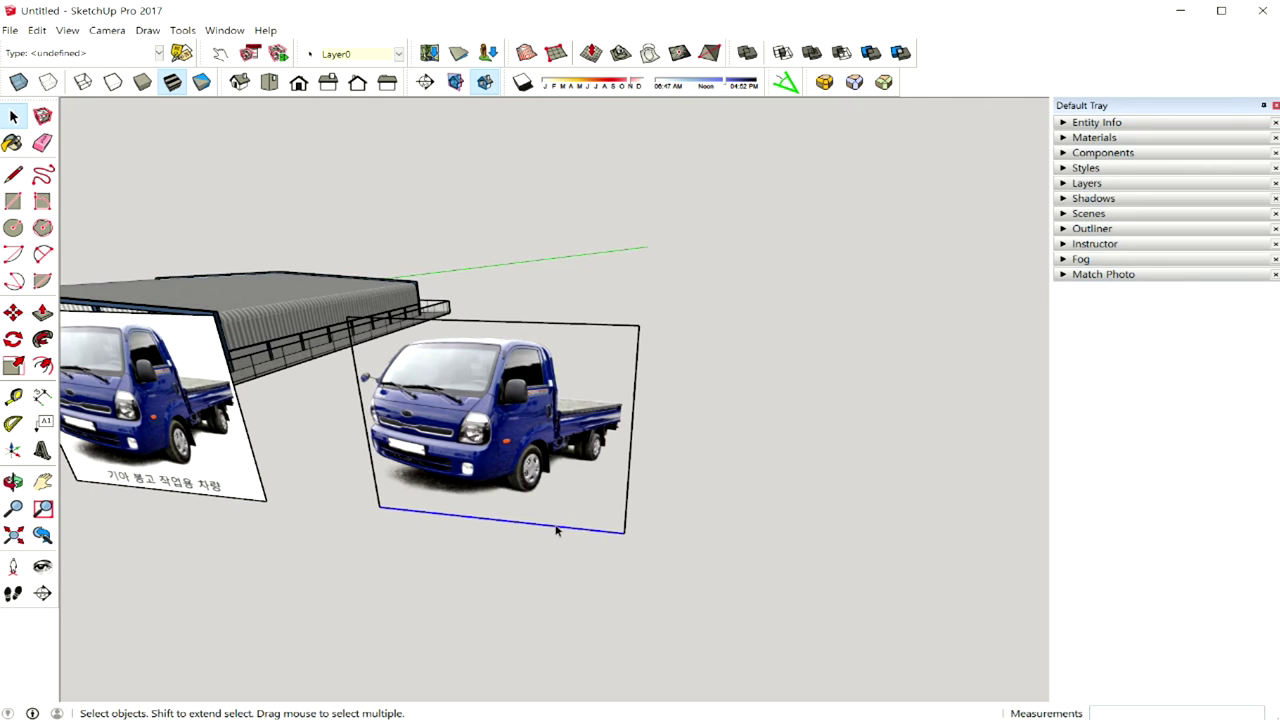
- Erase the bottom, right, left and top frame edges around the cut-out truck photo
right_click(557, 531)
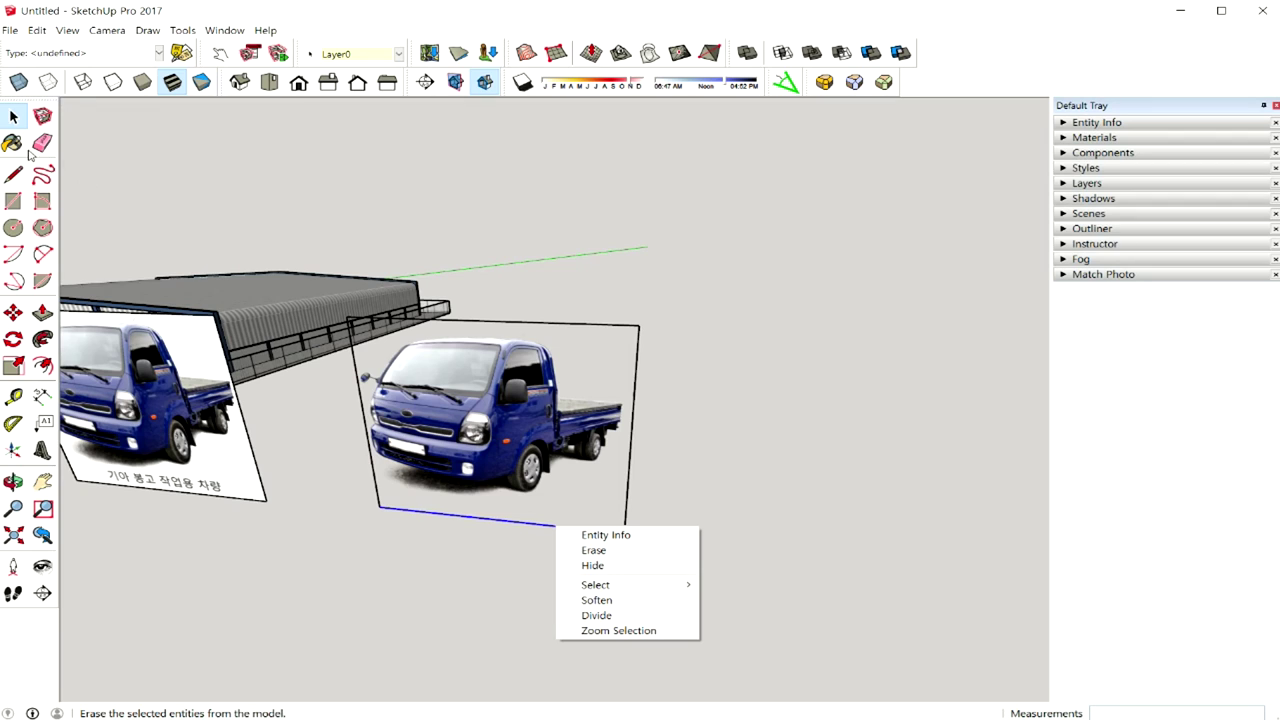
left_click(43, 144)
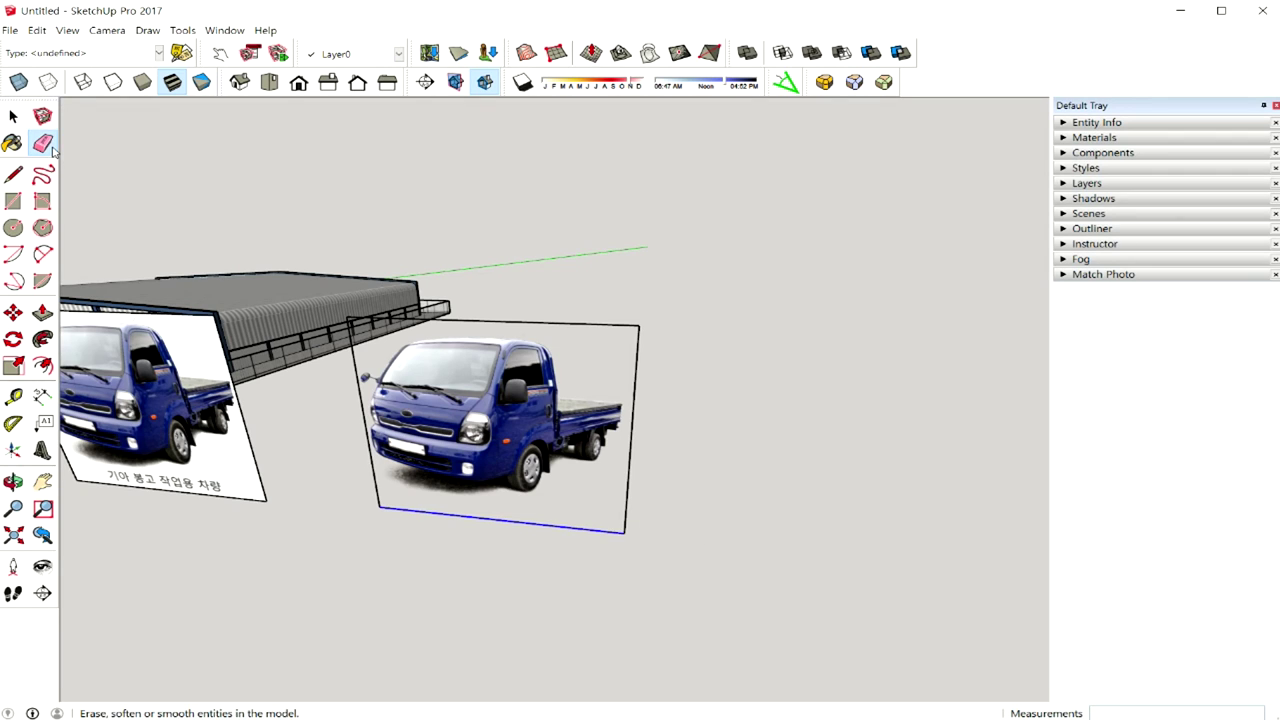
left_click(600, 527)
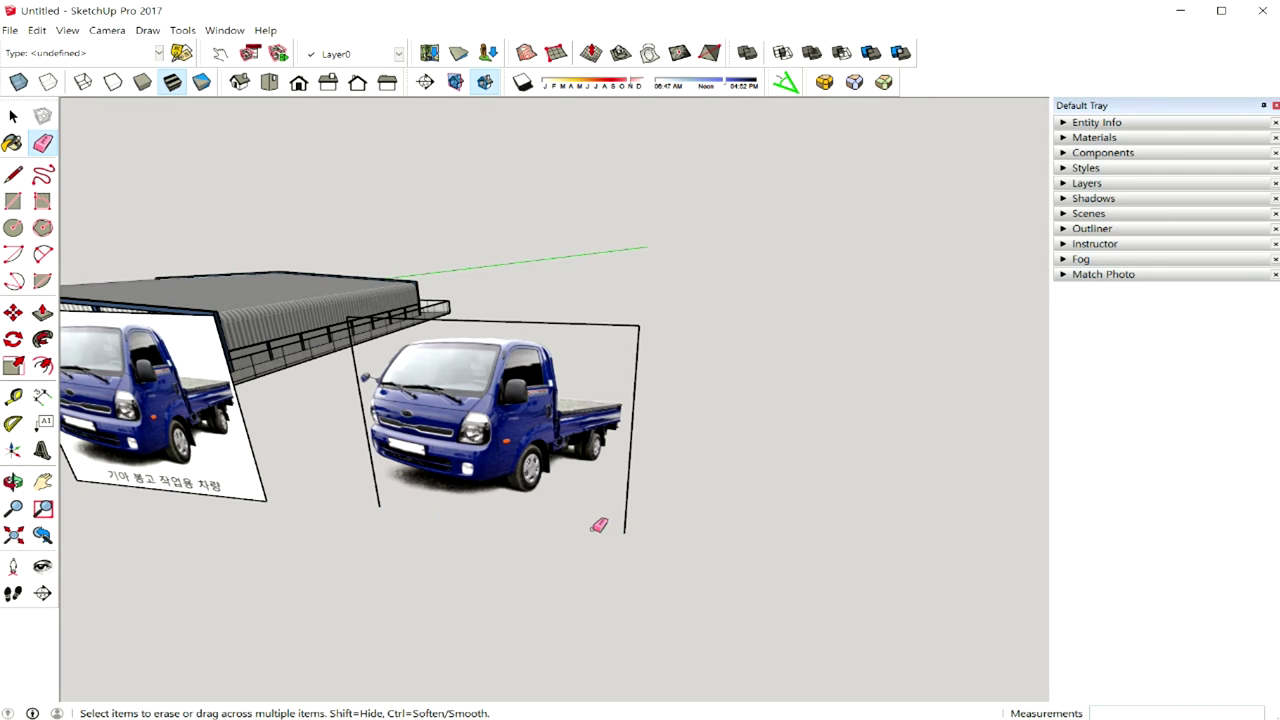
left_click(628, 490)
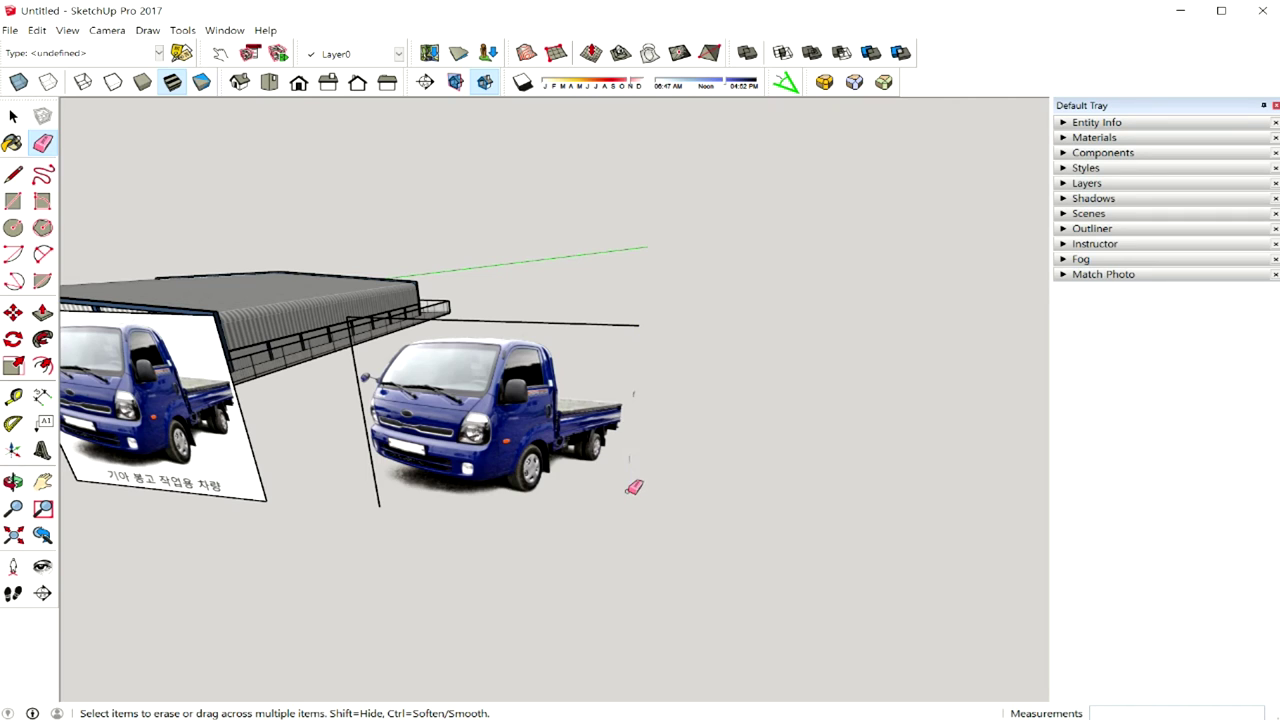
left_click(370, 437)
left_click(527, 321)
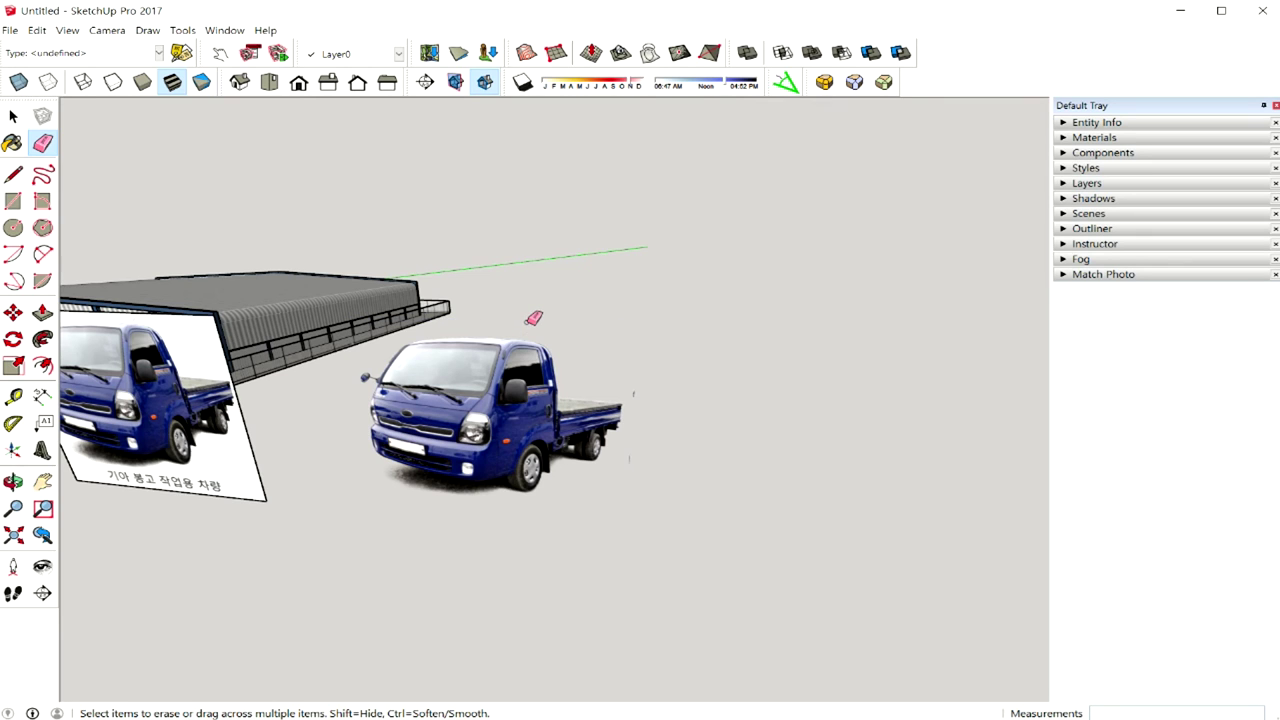
key("space")
right_click(528, 324)
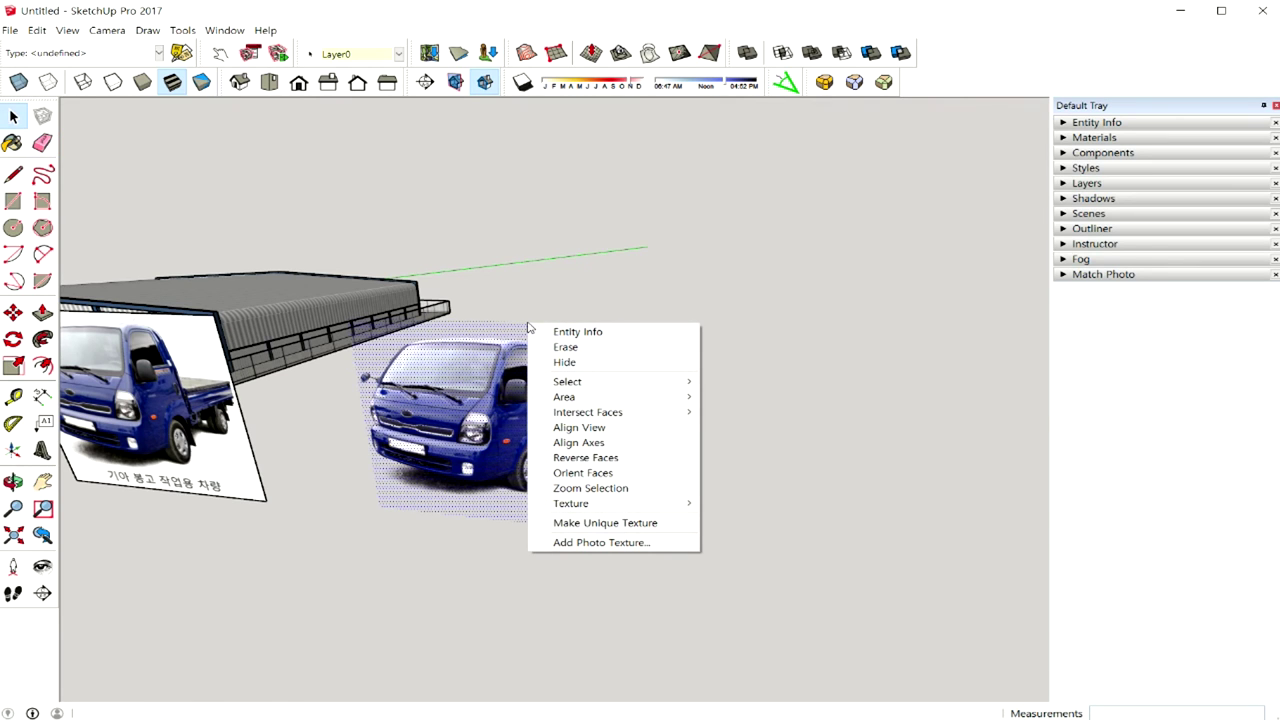
- Try selecting the frameless truck picture by window and by clicking, checking its context menu
left_click(734, 312)
left_click_drag(703, 291, 514, 549)
right_click(571, 398)
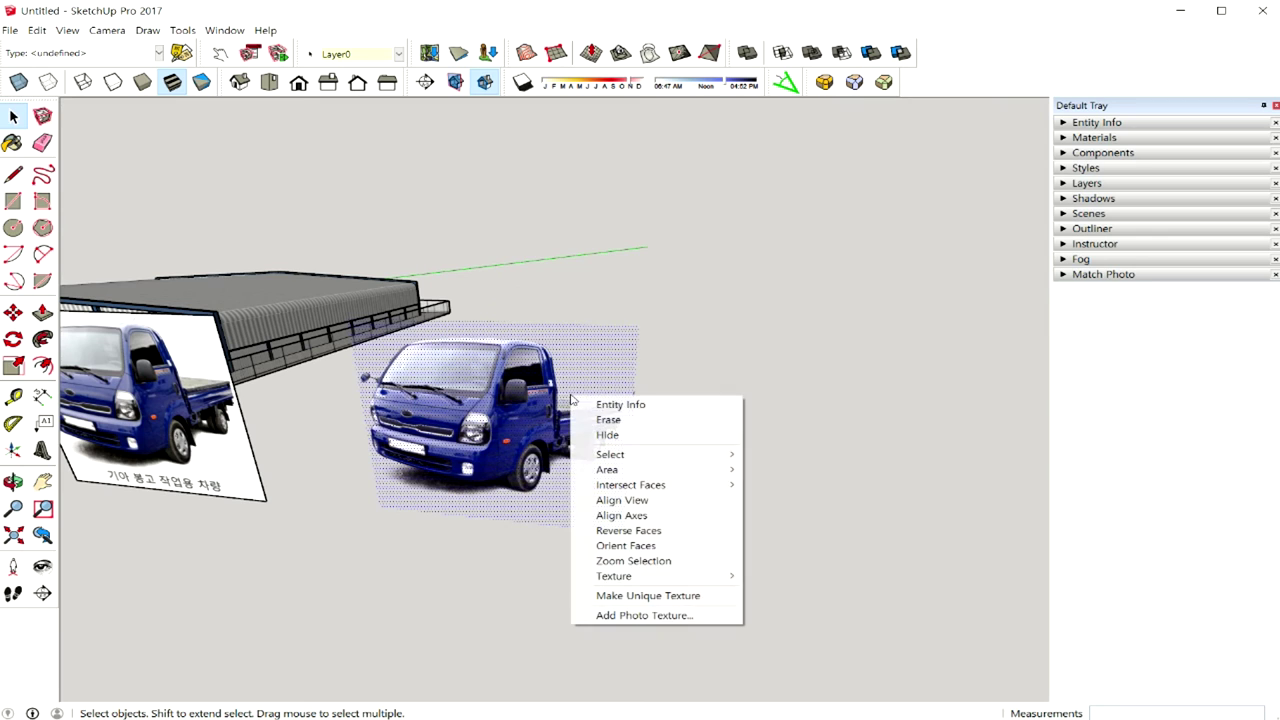
left_click(731, 331)
left_click(627, 341)
right_click(627, 332)
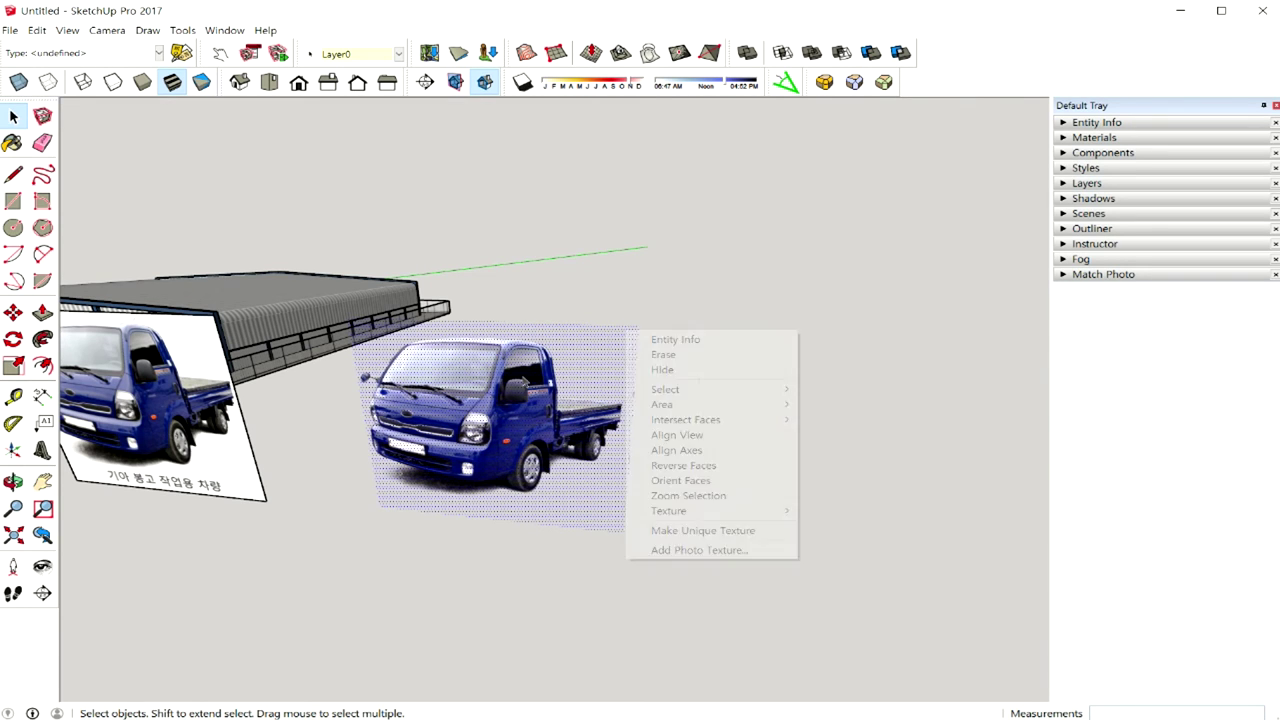
right_click(524, 374)
left_click(600, 410)
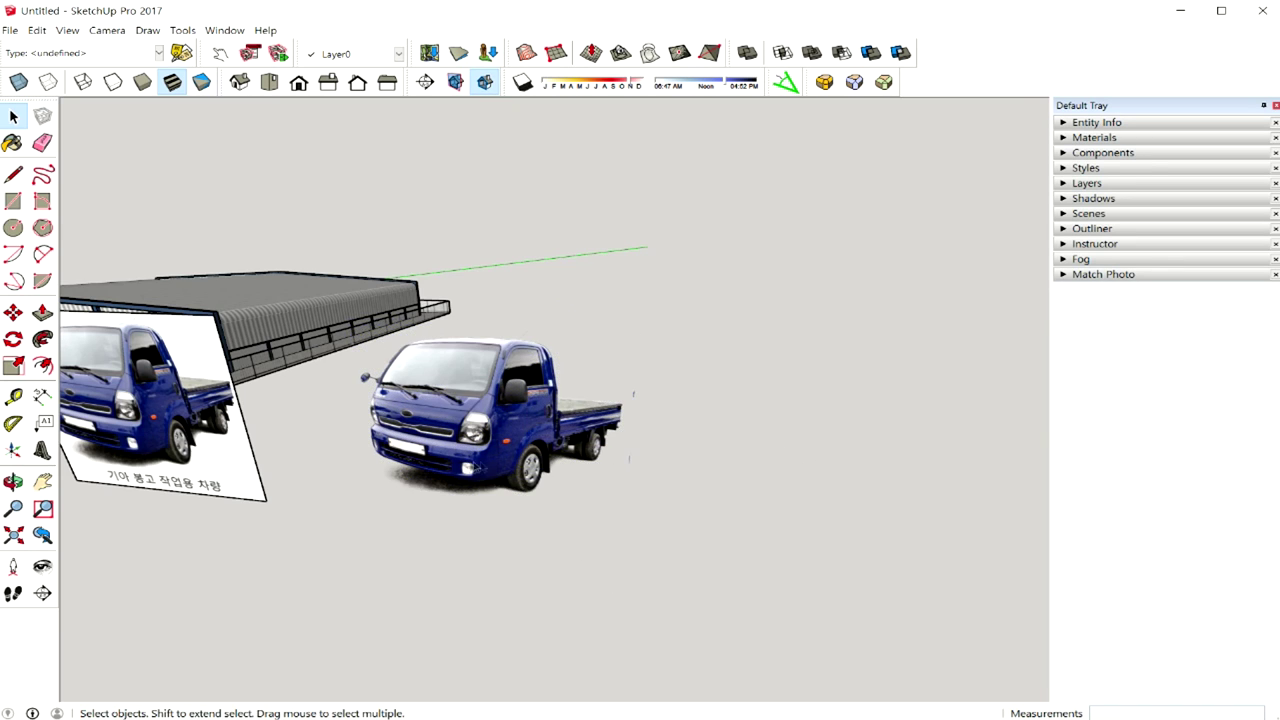
middle_click_drag(473, 468, 618, 328)
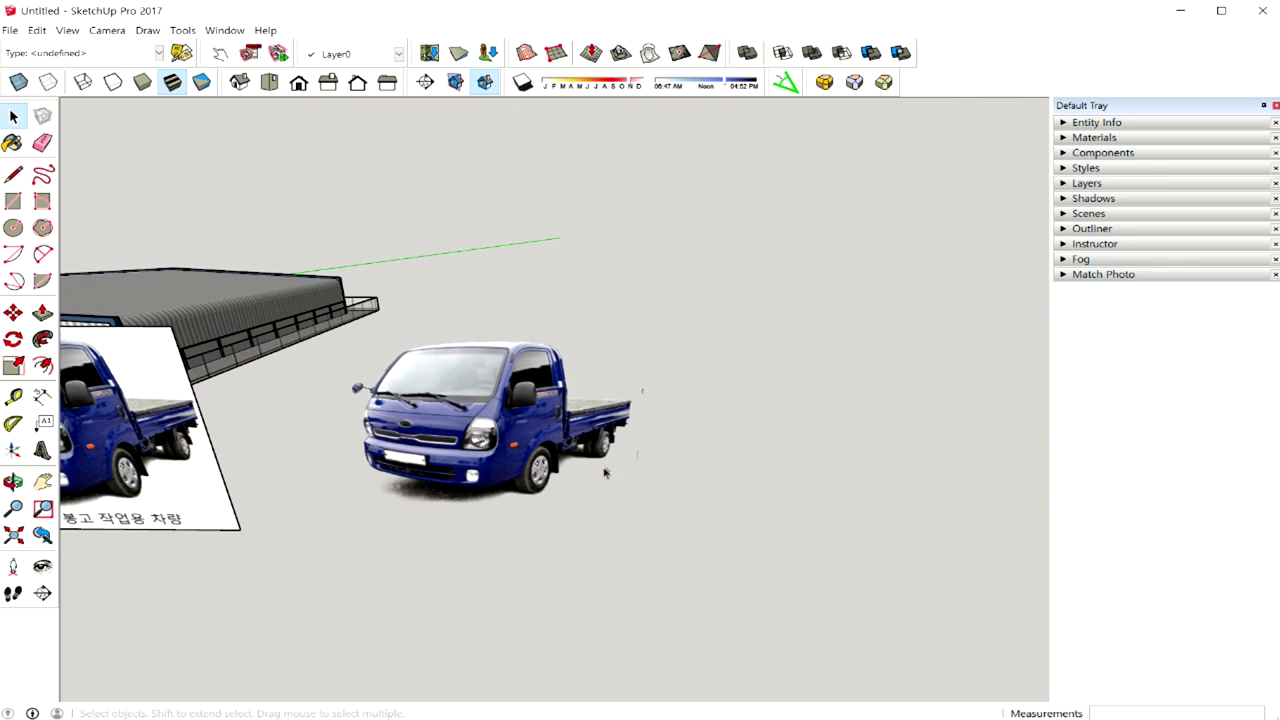
- Select the truck picture's face together with its top edge and open their context menu
left_click(594, 367)
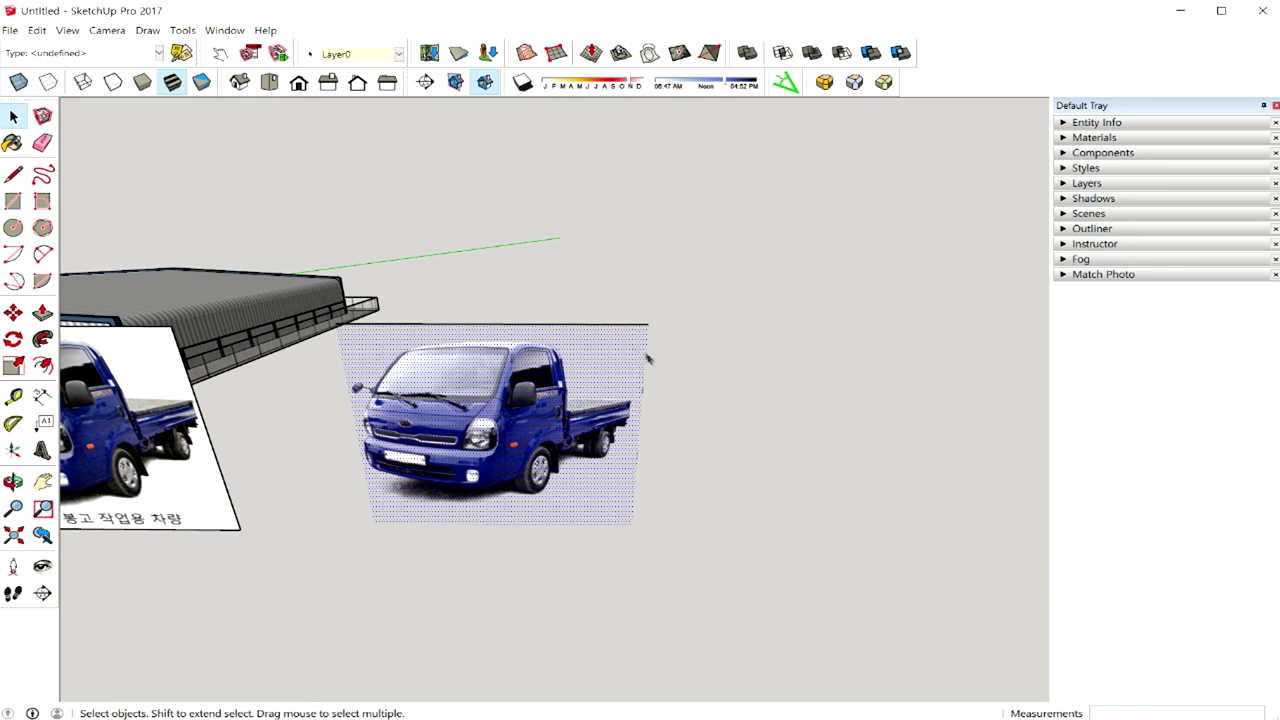
right_click(628, 331)
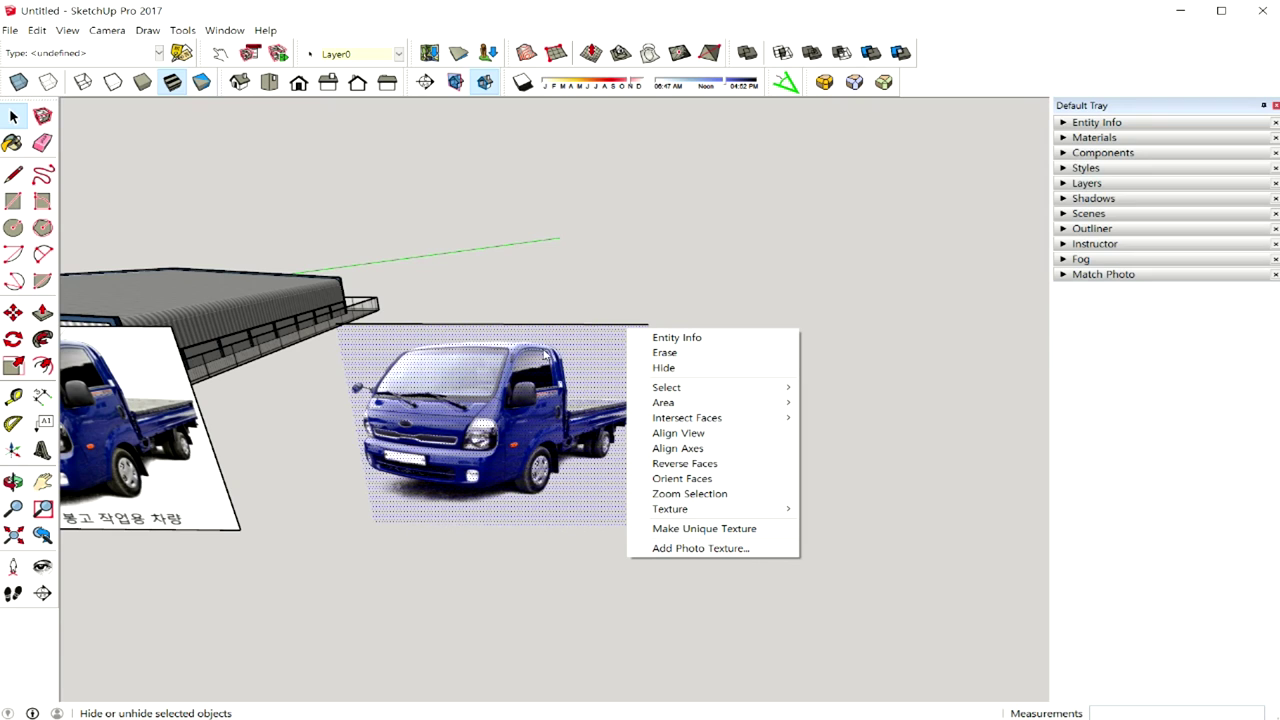
right_click(555, 330)
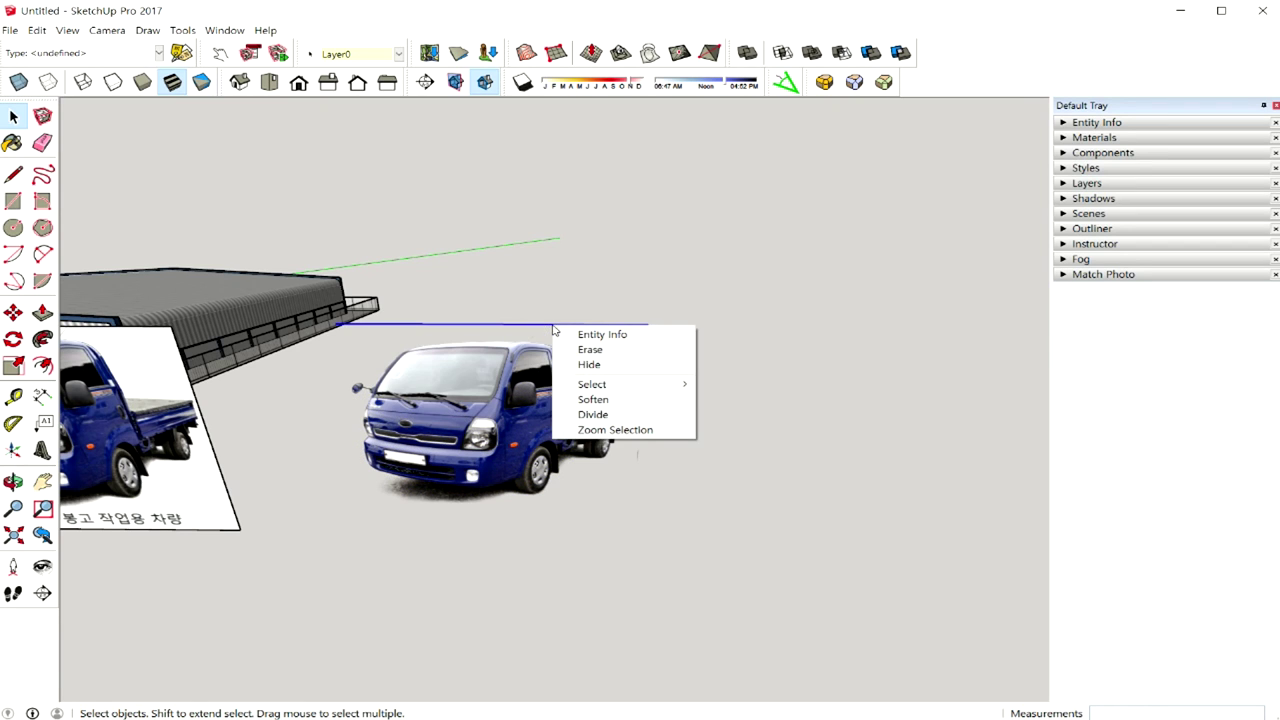
left_click(535, 337)
left_click(565, 336)
left_click(640, 324)
left_click(535, 487, "shift")
right_click(580, 339)
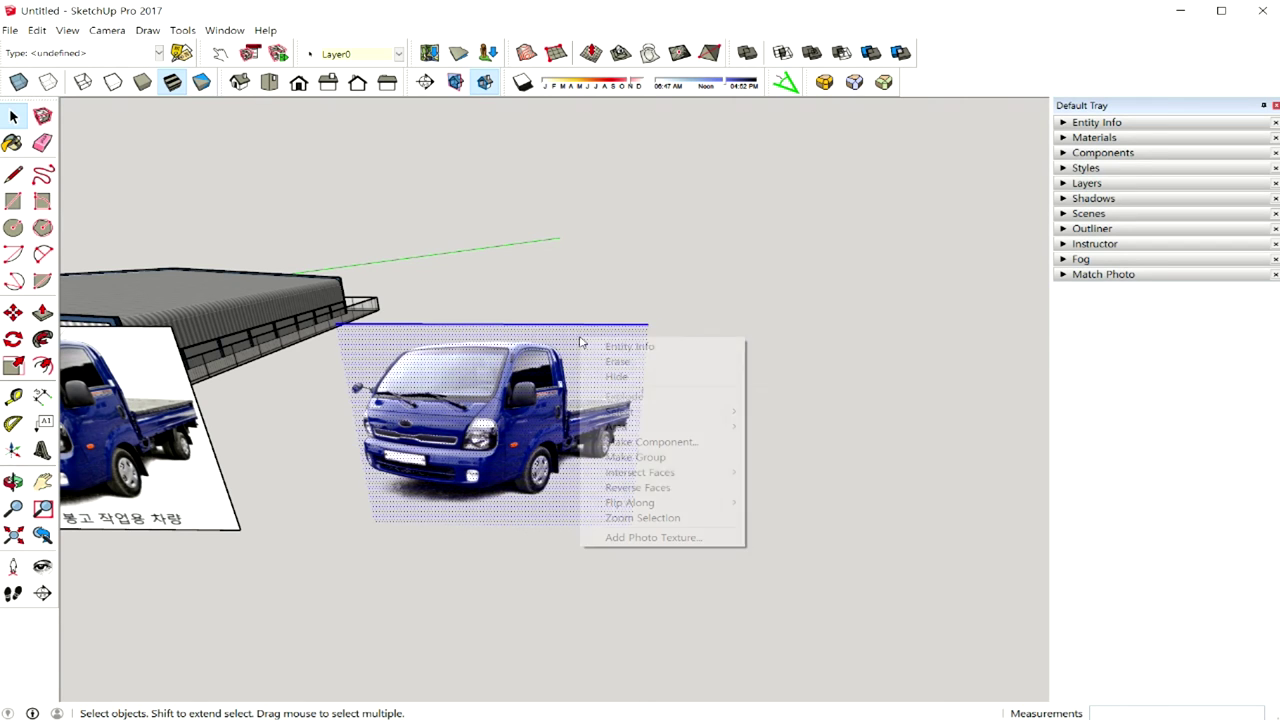
- Turn the selected truck picture into a component and open it for editing
left_click(667, 447)
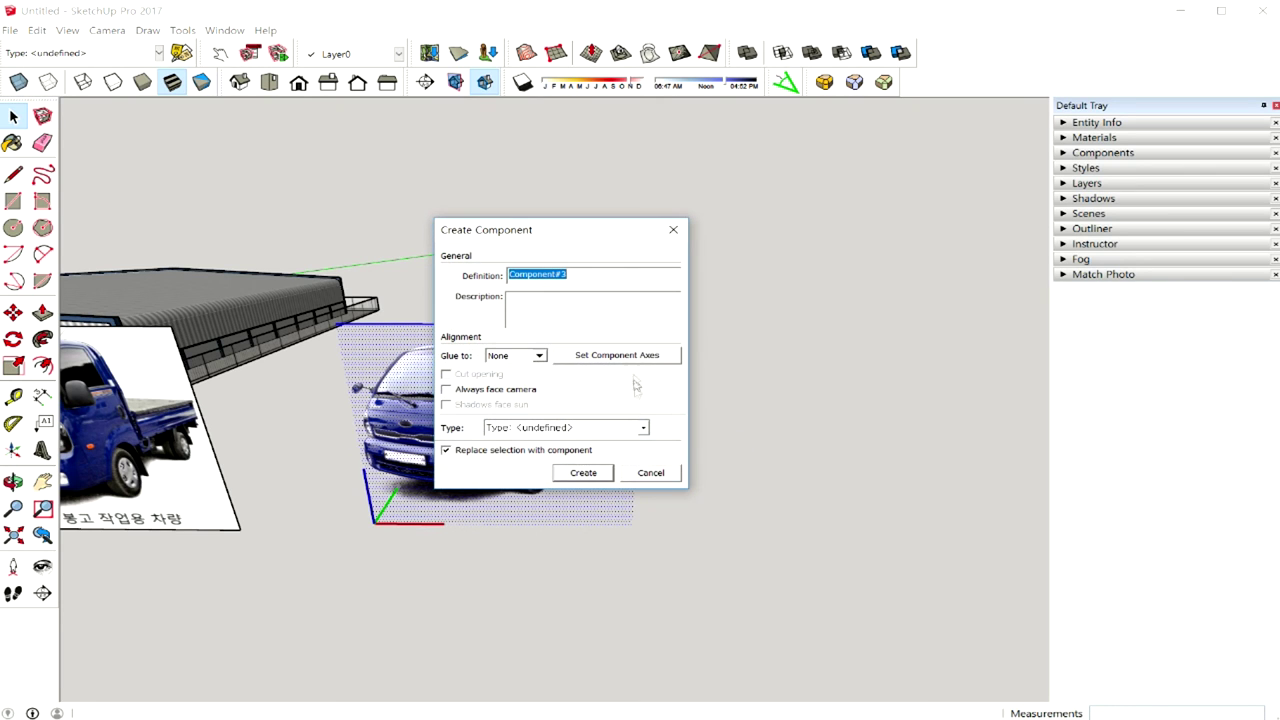
left_click(572, 473)
double_click(575, 374)
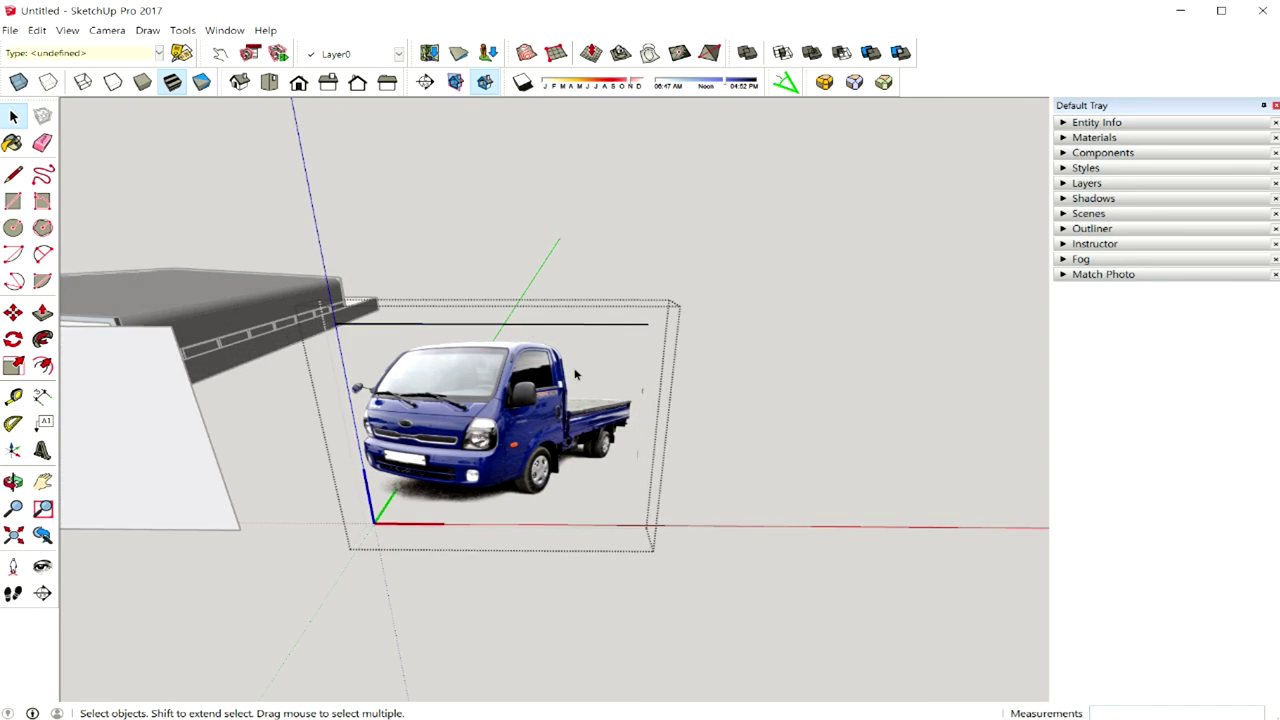
- Erase the stray horizontal line above the truck and exit the component
left_click(588, 325)
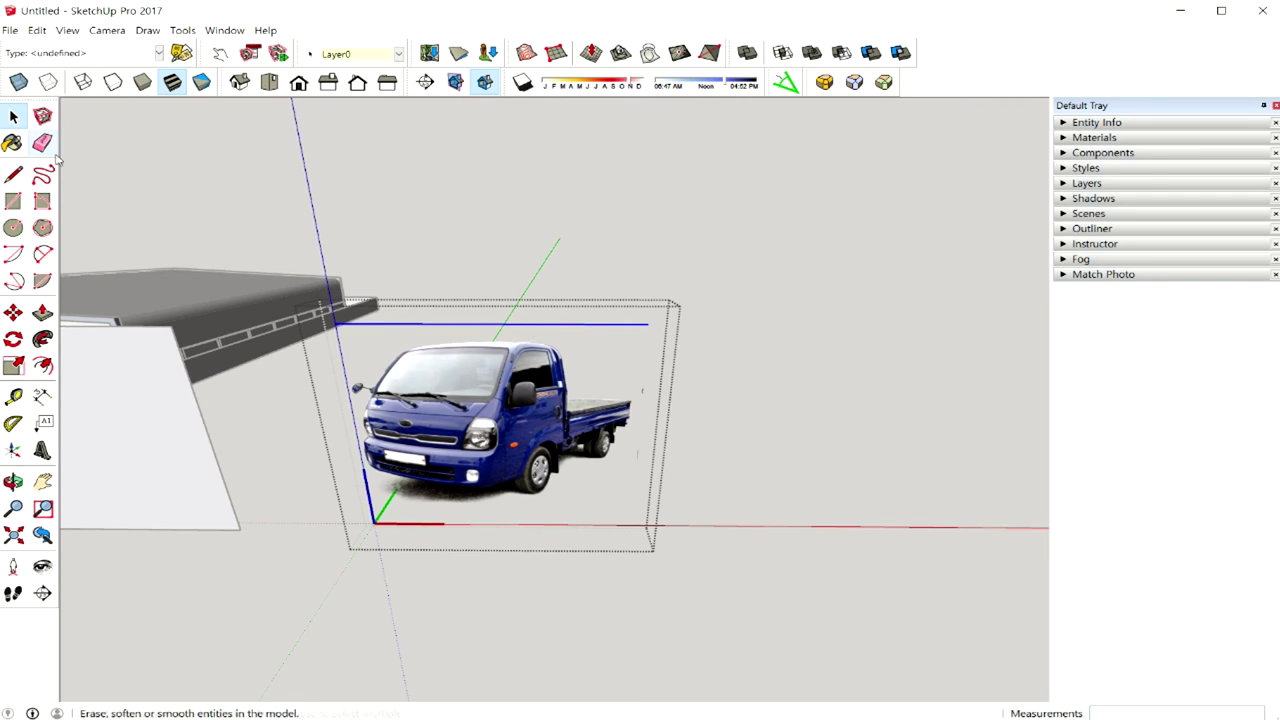
left_click(42, 143)
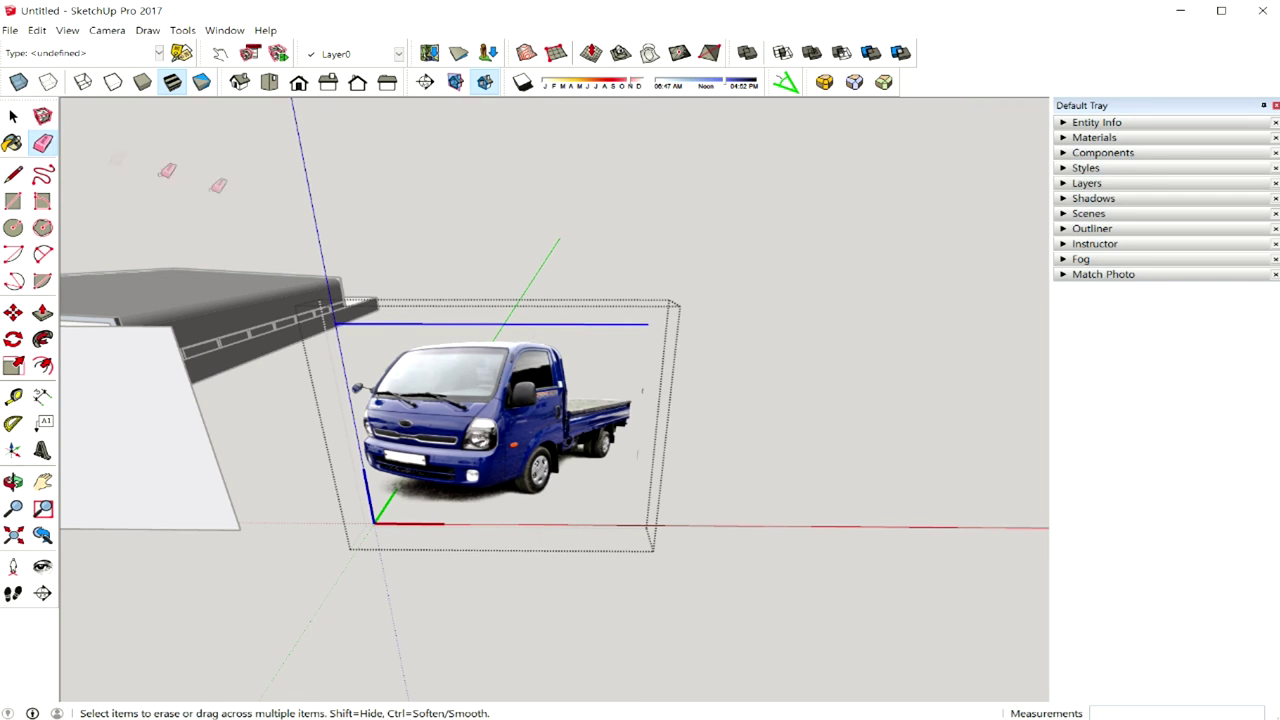
left_click(534, 322)
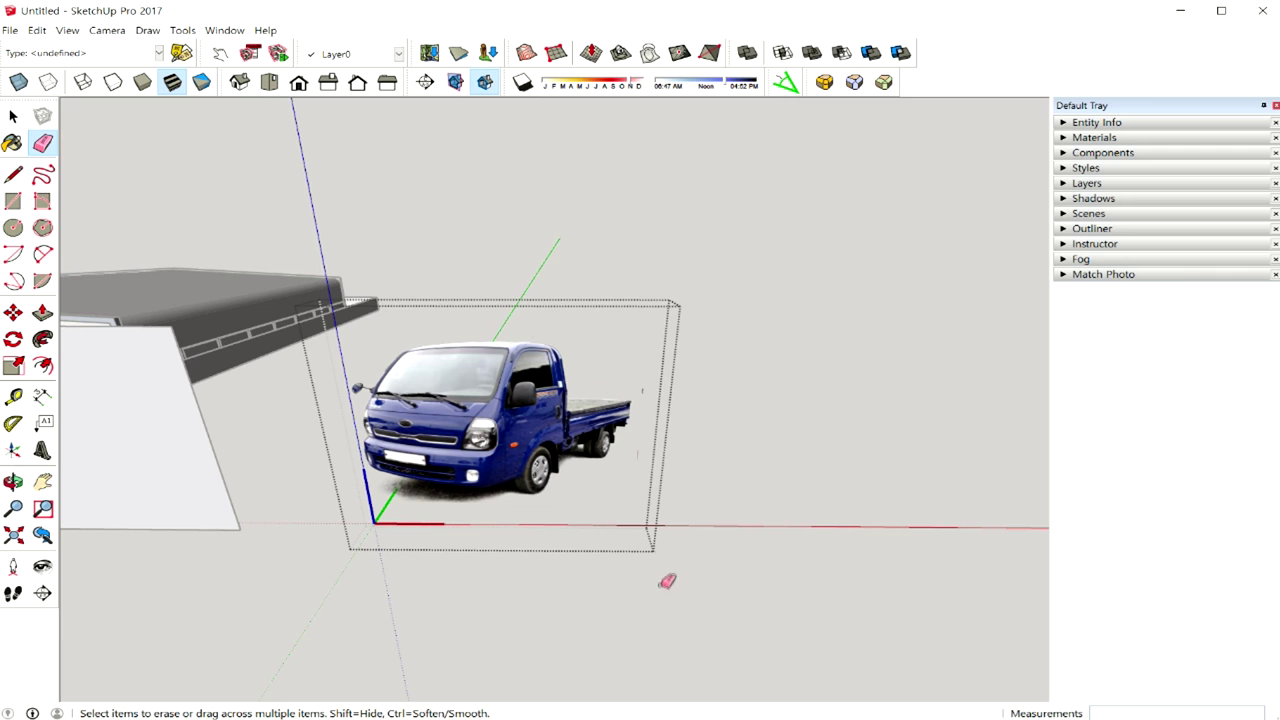
key("space")
mouse_move(592, 508)
middle_mouse_down()
mouse_move(375, 478)
mouse_move(445, 440)
middle_mouse_up()
left_click(445, 430)
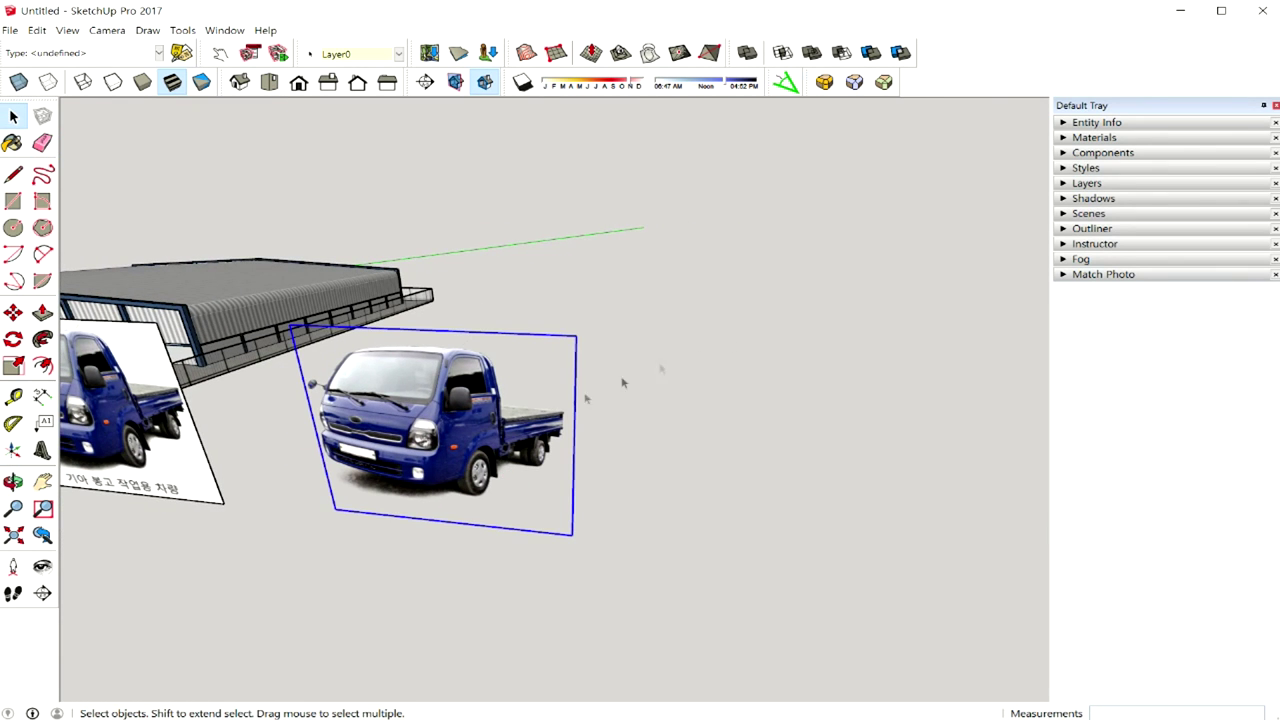
- Show Entity Info and move the truck by its bottom corner into the fenced yard
left_click(1084, 123)
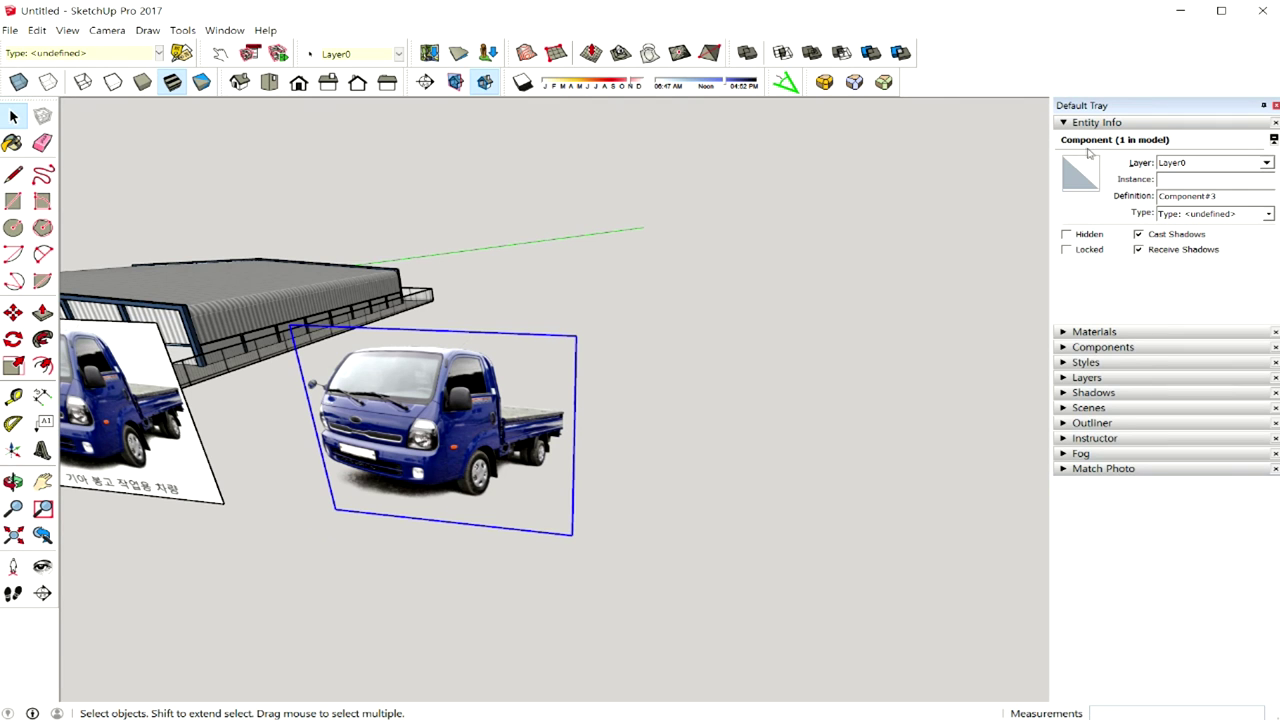
mouse_move(552, 486)
middle_mouse_down()
mouse_move(620, 471)
mouse_move(504, 476)
middle_mouse_up()
key("m")
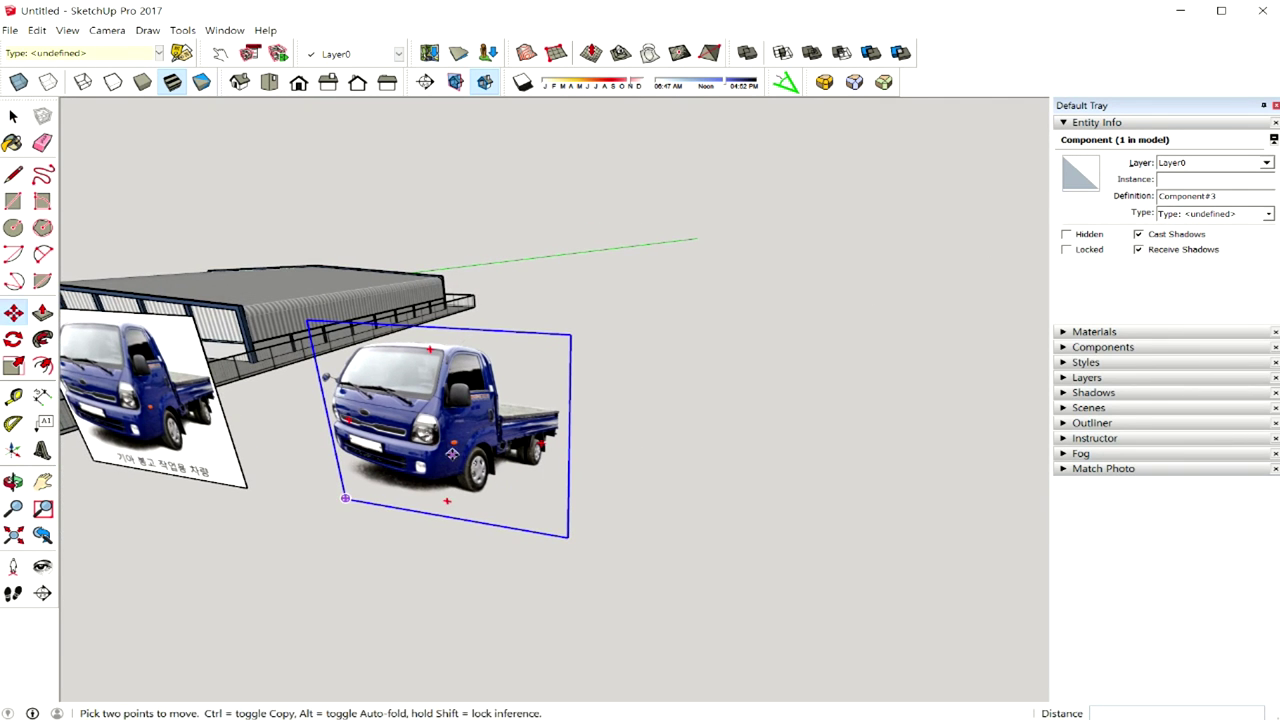
left_click(345, 497)
middle_click_drag(345, 497, 585, 425)
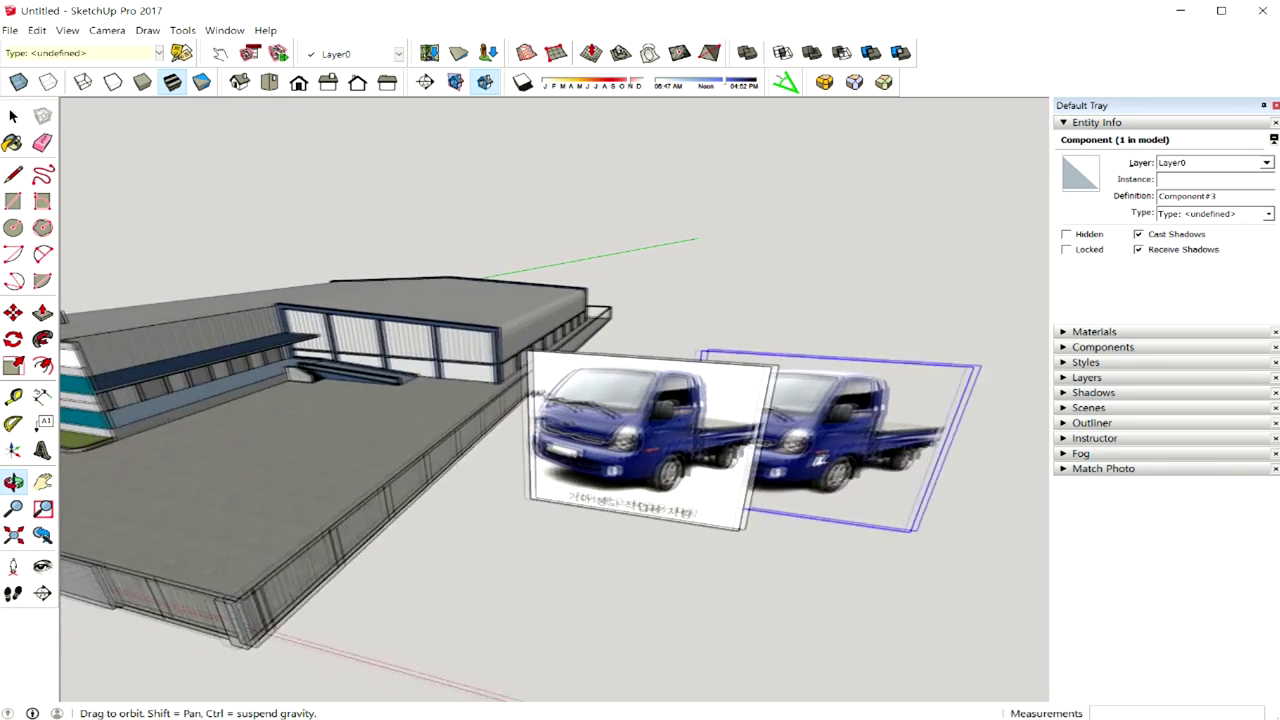
middle_click_drag(390, 420, 345, 447)
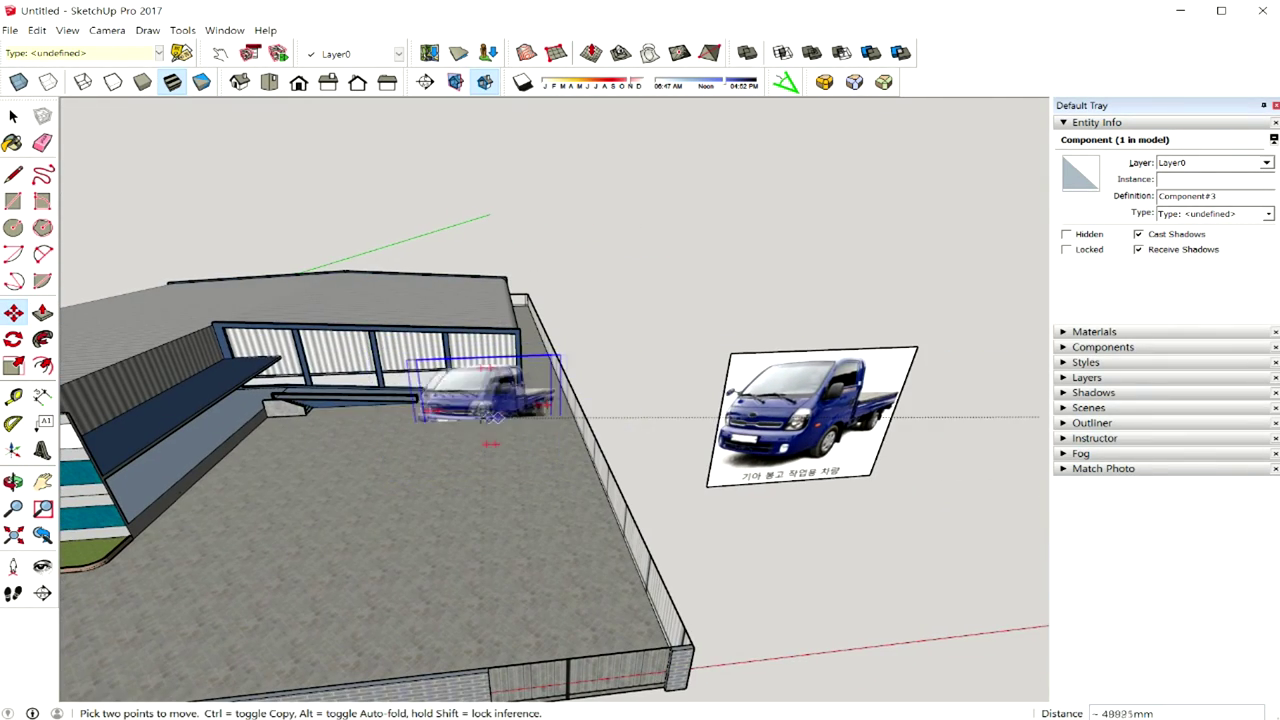
left_click(513, 487)
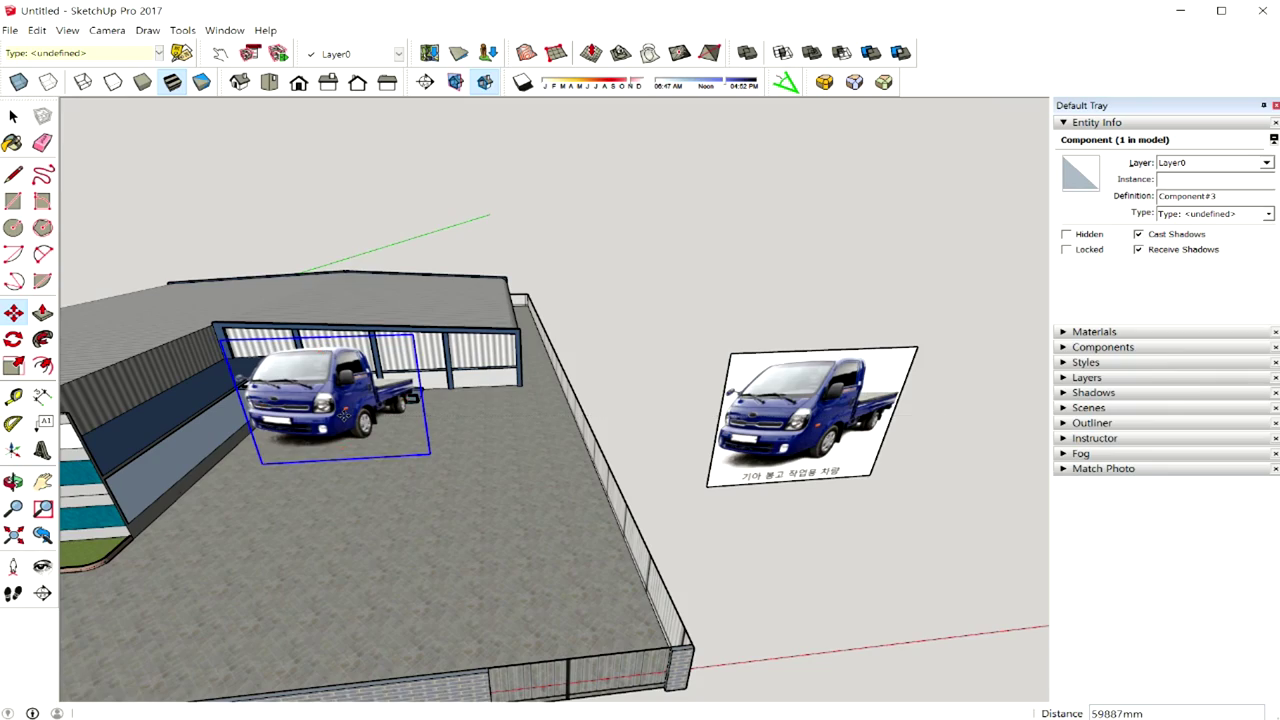
- Orbit around the building to view its front with the truck in the yard
key("o")
mouse_move(513, 487)
left_mouse_down()
mouse_move(349, 491)
mouse_move(371, 500)
mouse_move(683, 471)
left_mouse_up()
key("m")
key("o")
left_click_drag(636, 376, 722, 410)
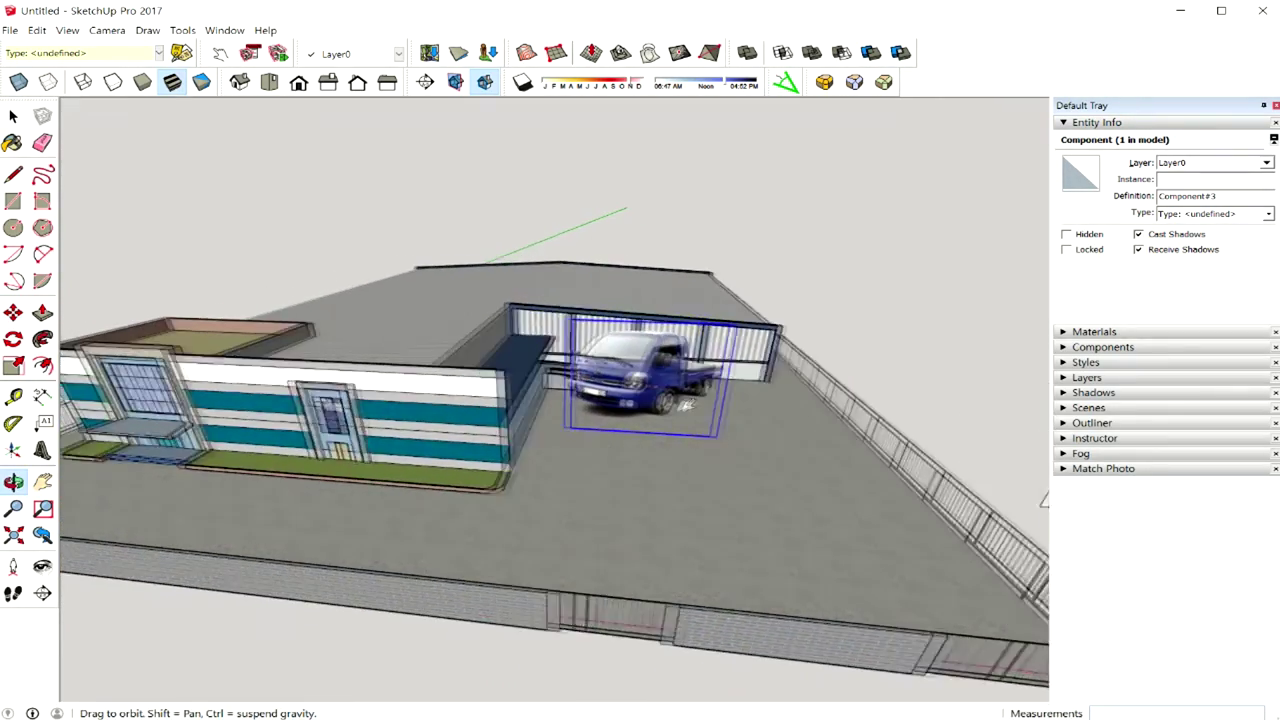
key("m")
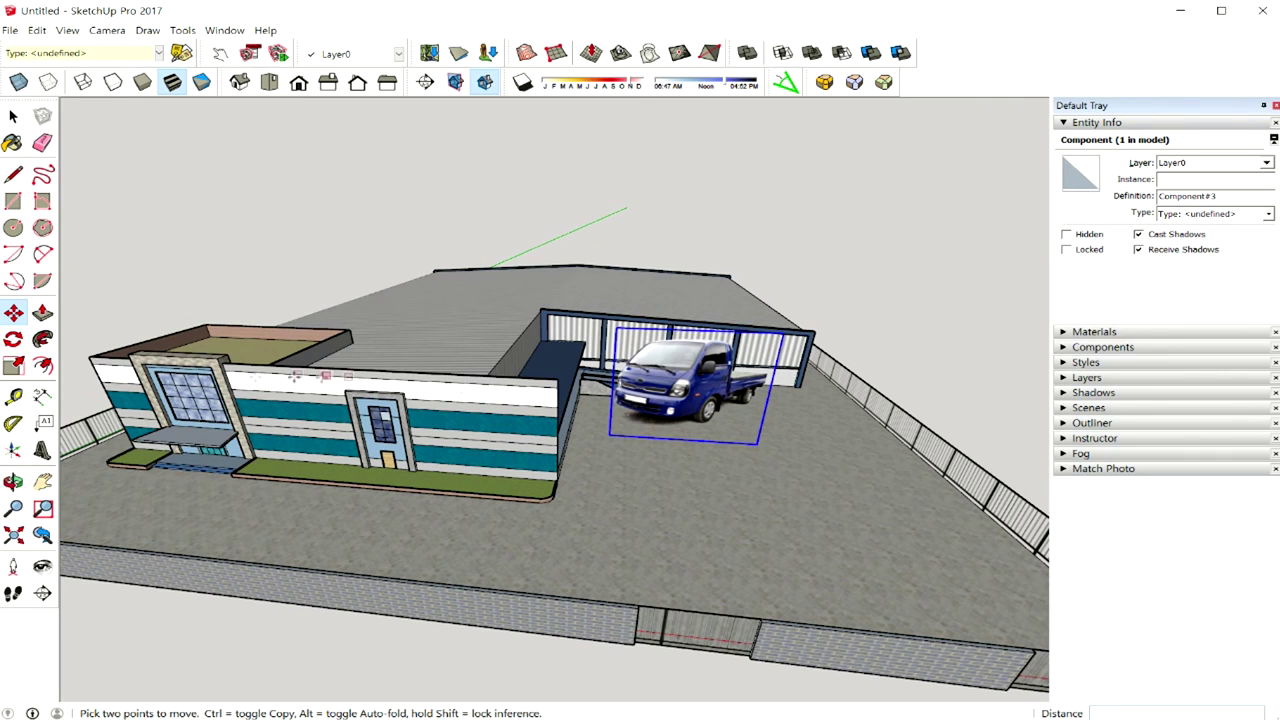
- Scale the truck component to 0.50 and reposition it in the yard
left_click(13, 365)
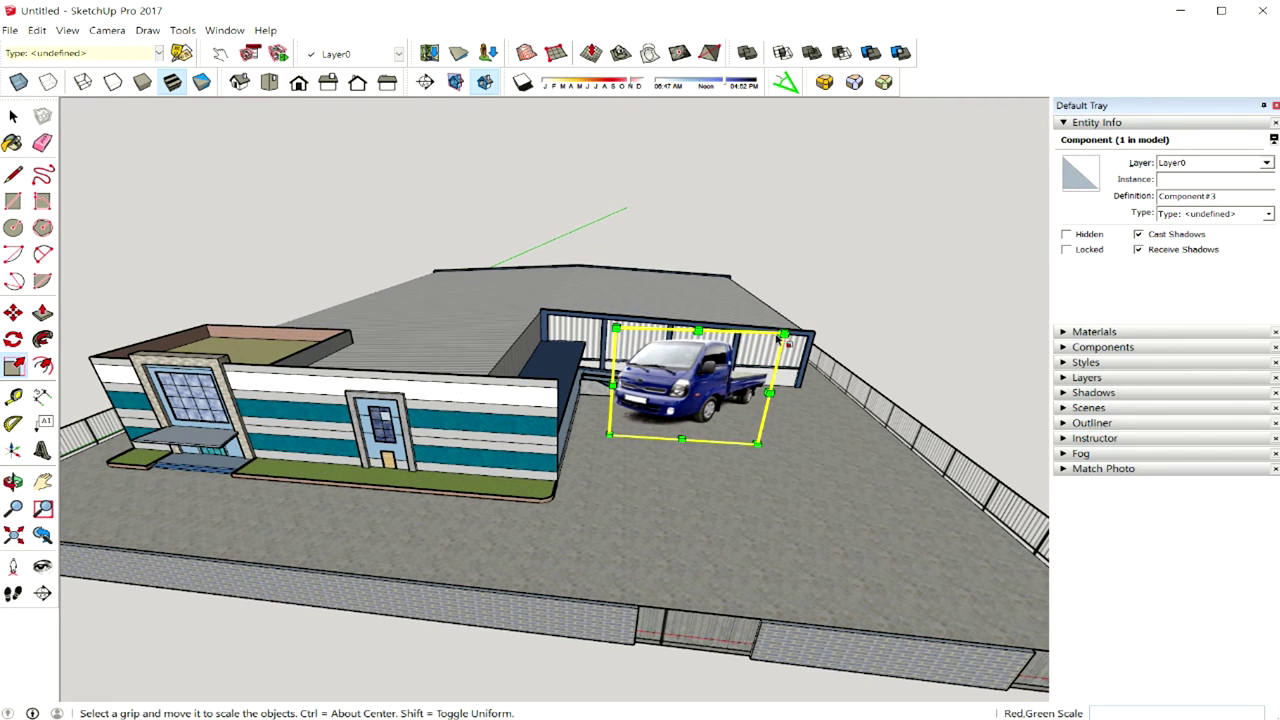
left_click_drag(784, 333, 725, 404)
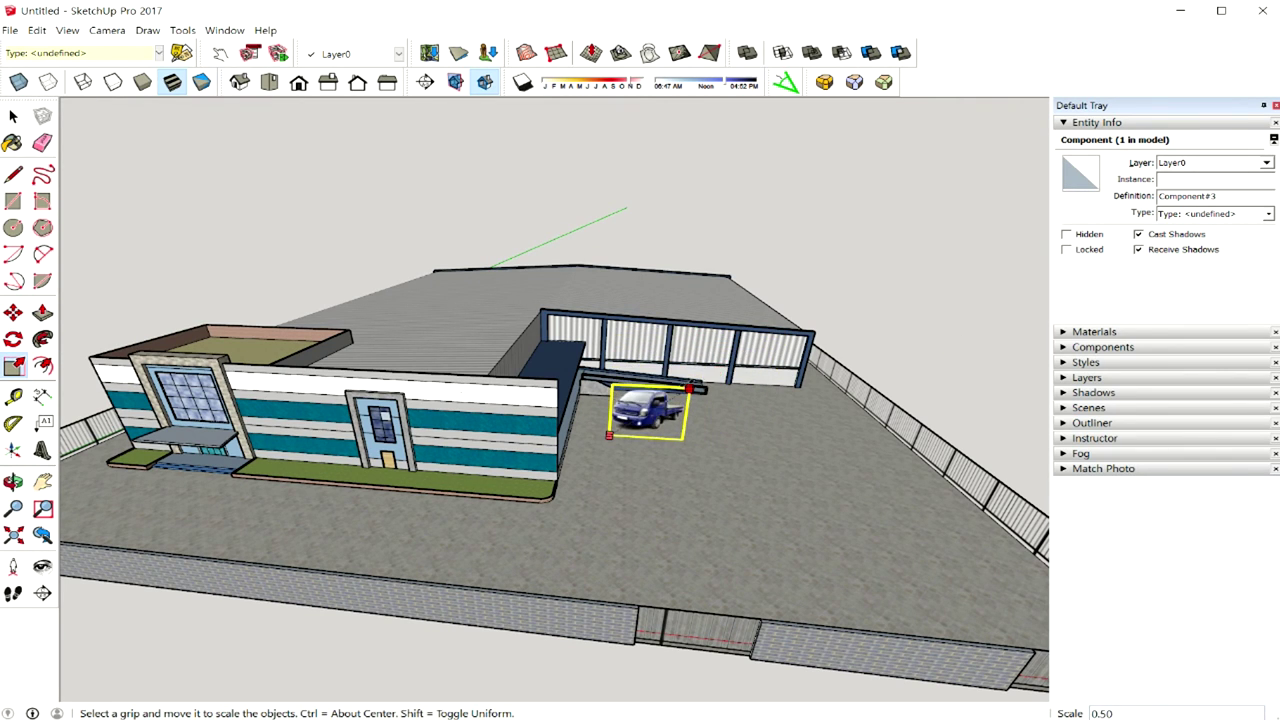
key("m")
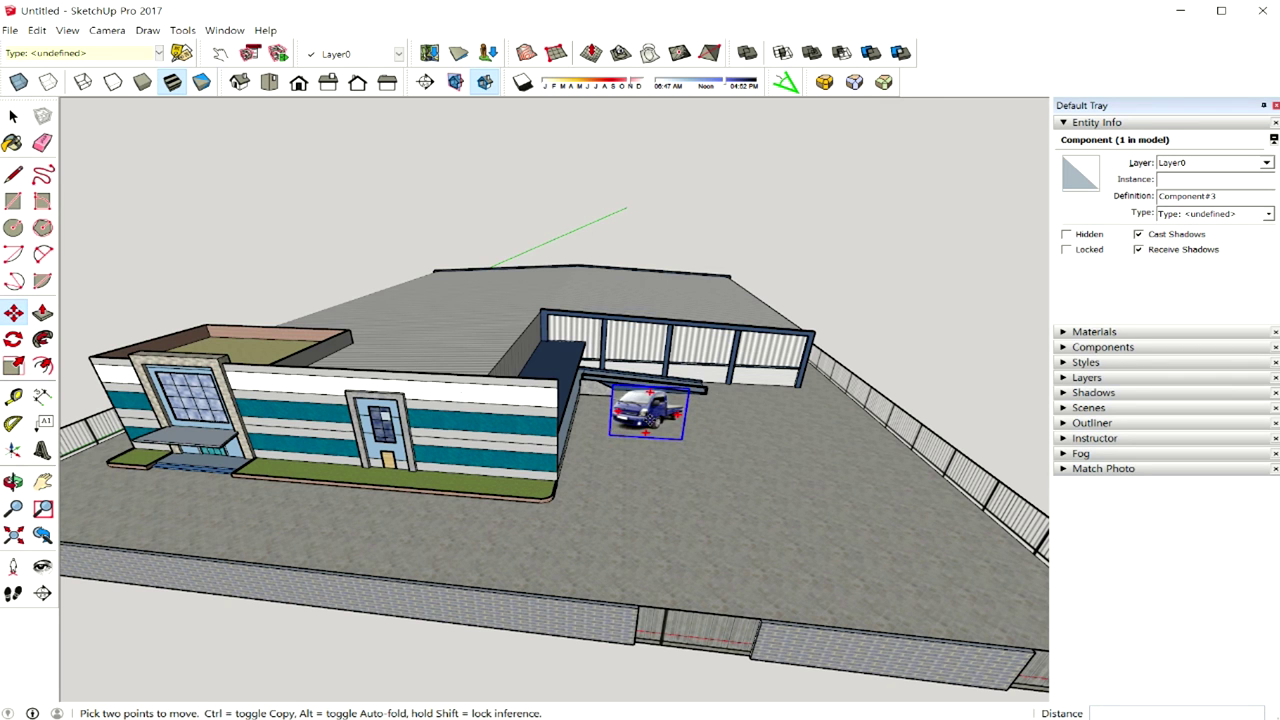
left_click(651, 419)
middle_click_drag(740, 400, 718, 416)
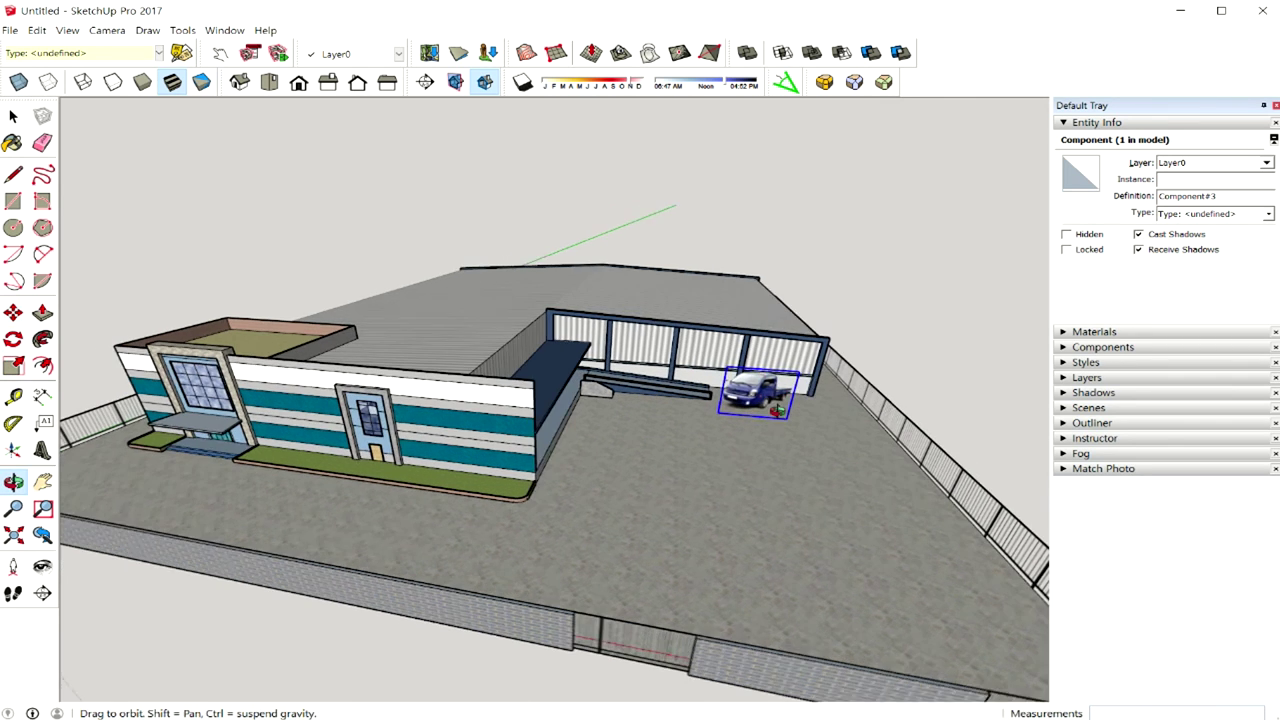
key("space")
middle_click_drag(945, 408, 954, 385)
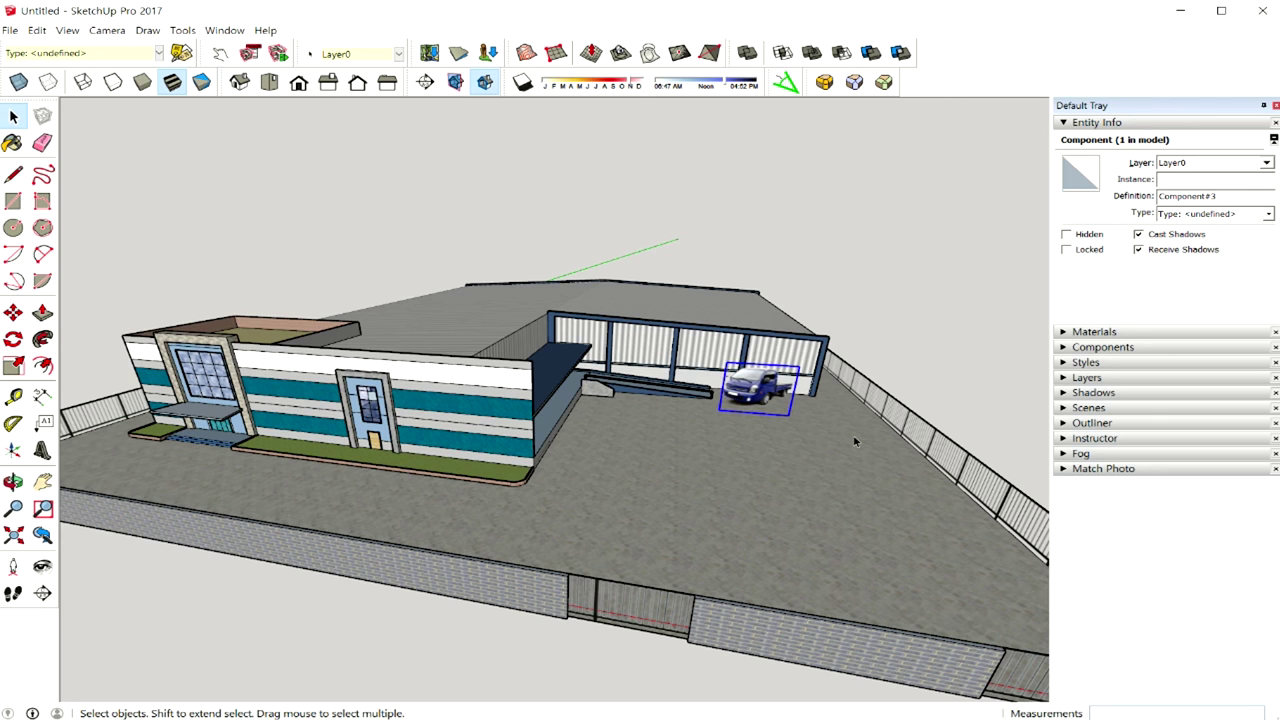
middle_click_drag(855, 441, 863, 441)
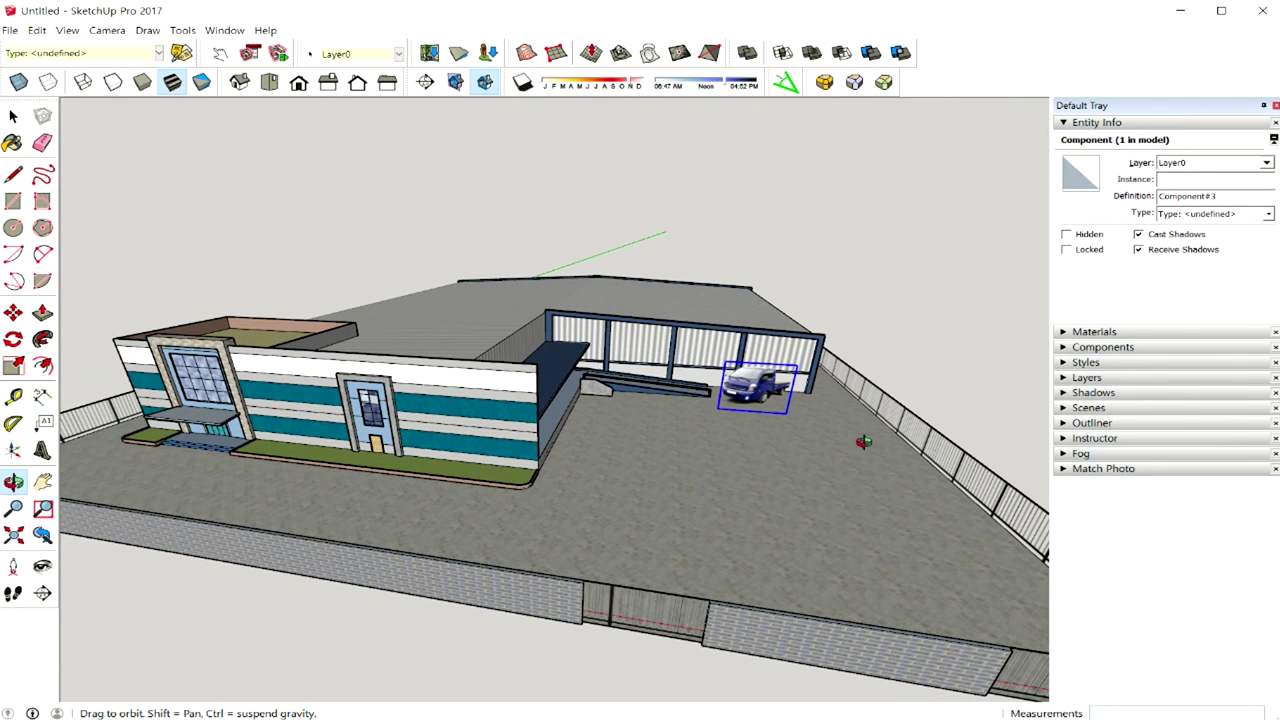
mouse_move(863, 441)
middle_mouse_down()
mouse_move(880, 434)
mouse_move(855, 422)
mouse_move(866, 432)
middle_mouse_up()
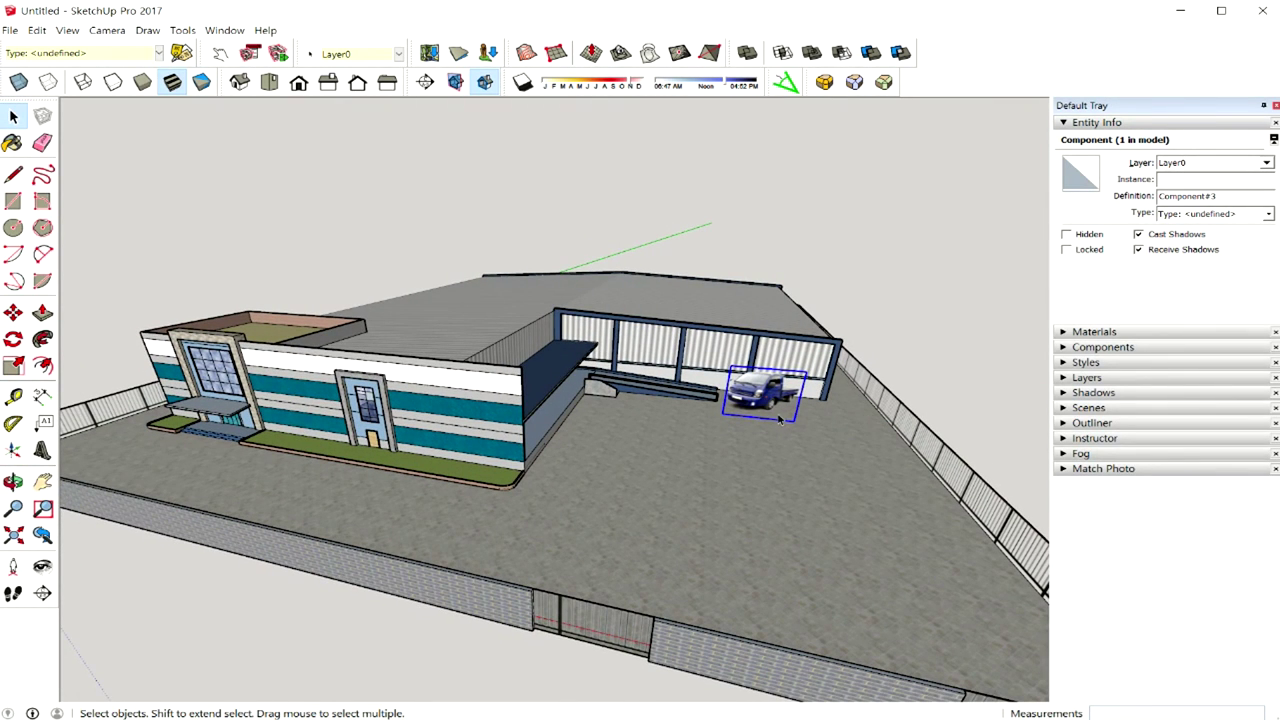
- Copy and paste the truck, placing the second copy beside the first
key("ctrl+c")
key("ctrl+v")
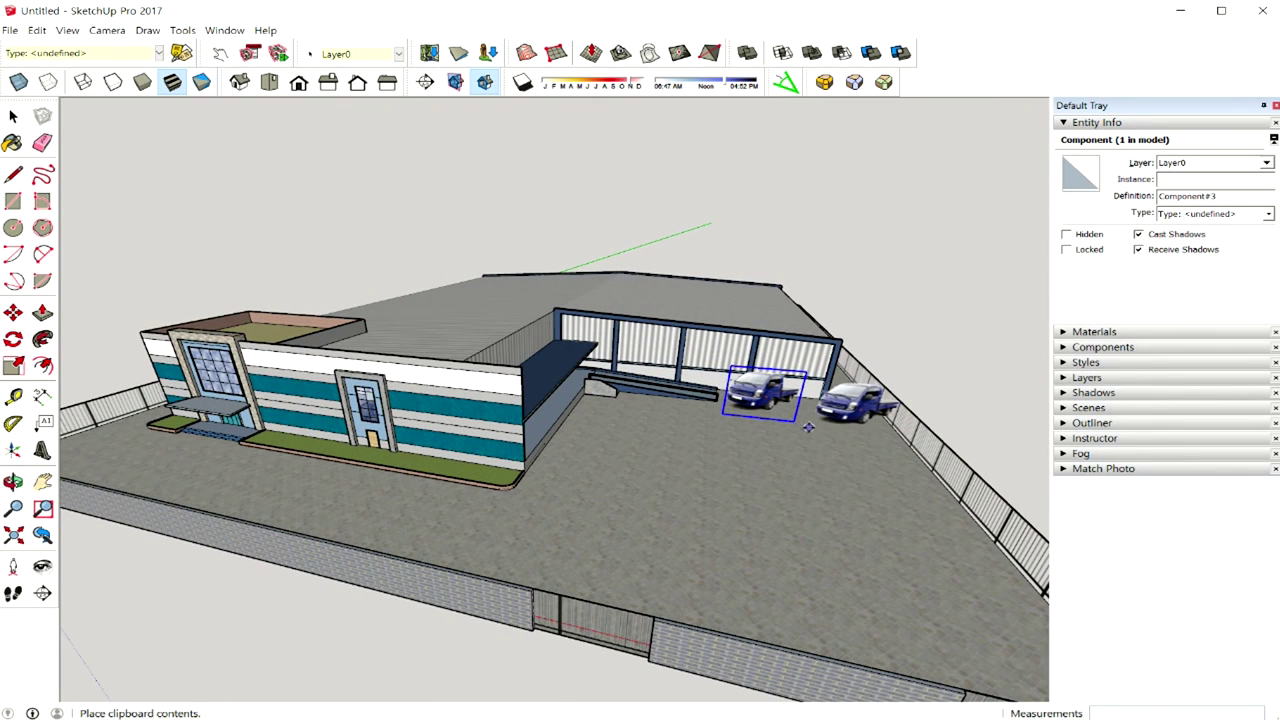
left_click(866, 430)
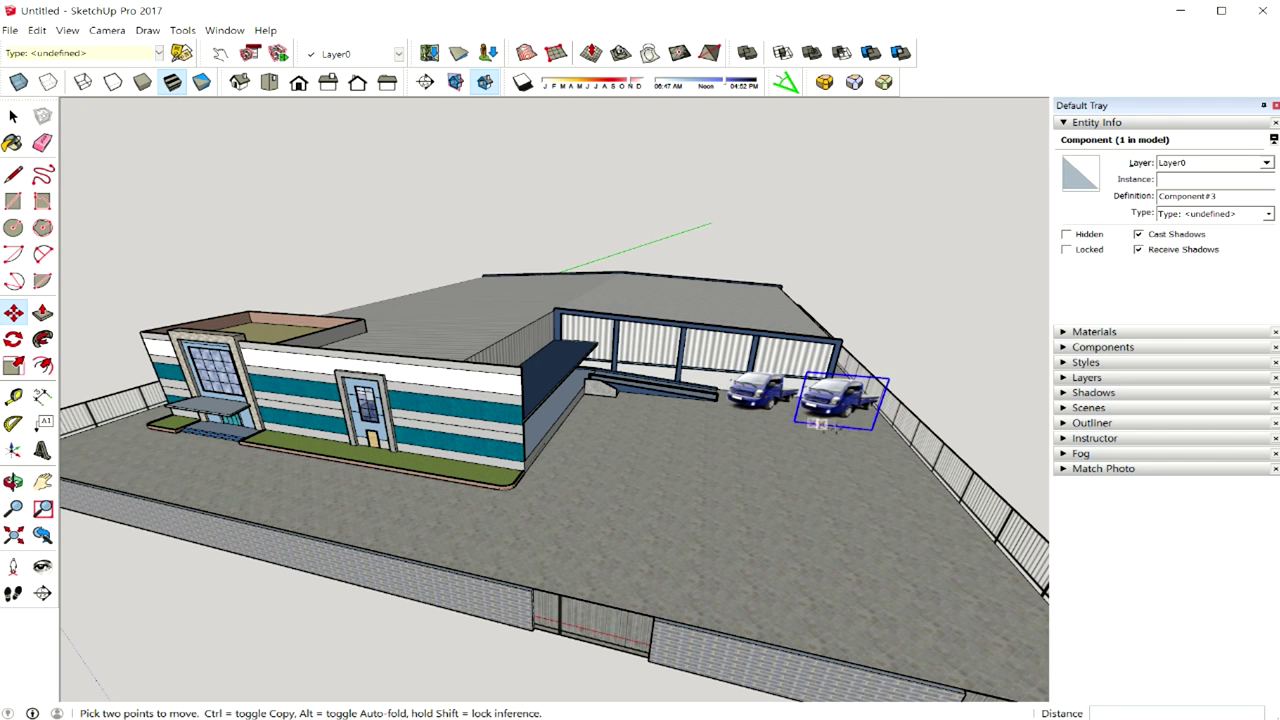
key("space")
left_click(953, 401)
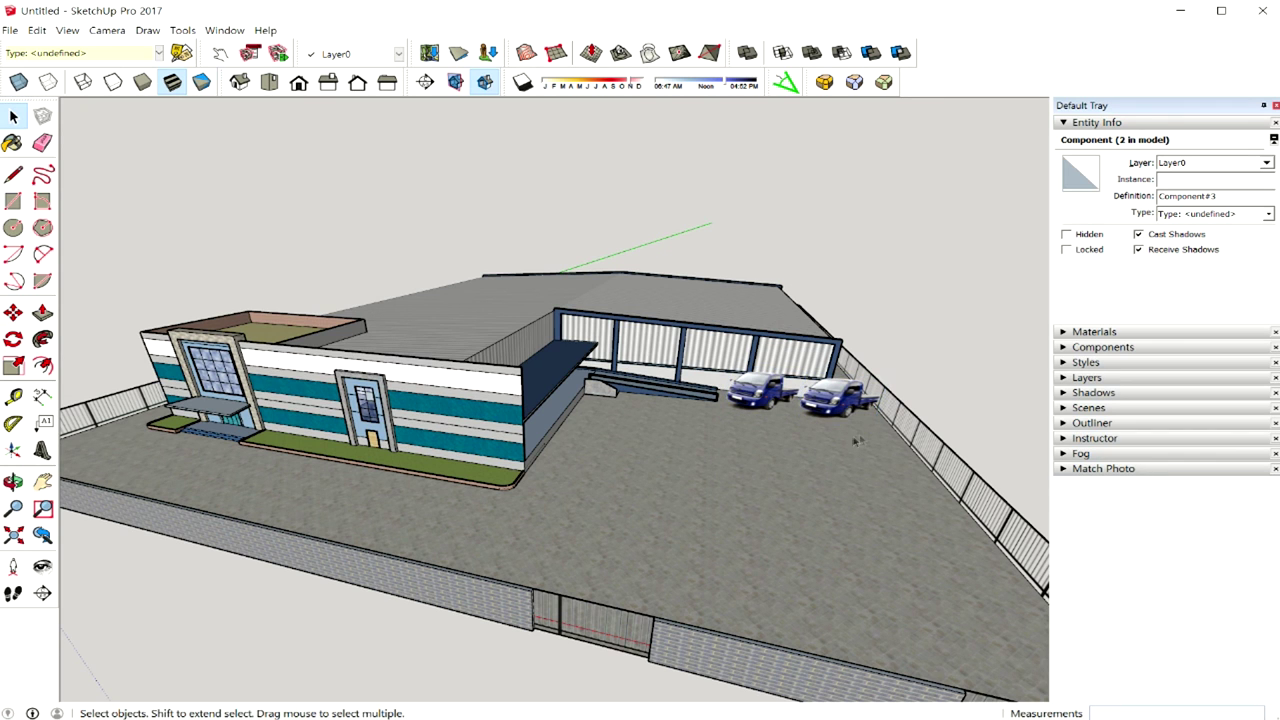
mouse_move(836, 444)
middle_mouse_down()
mouse_move(700, 440)
mouse_move(600, 410)
middle_mouse_up()
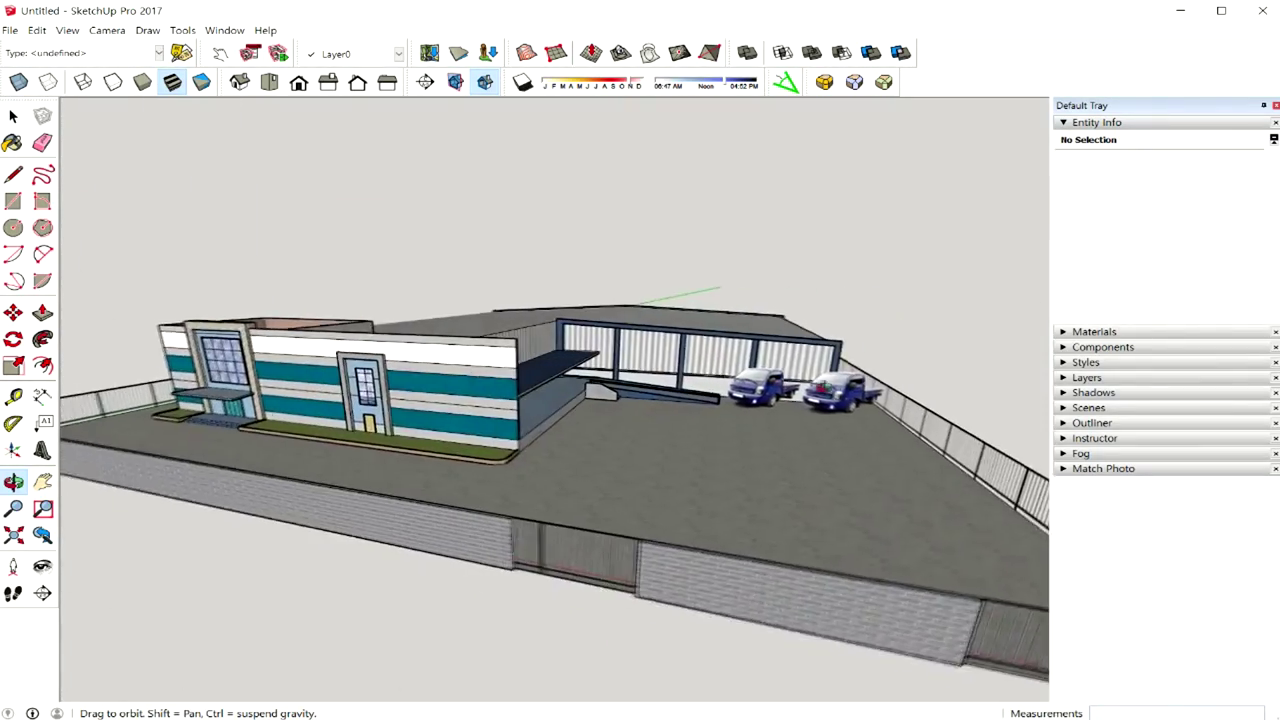
middle_click_drag(880, 420, 907, 424)
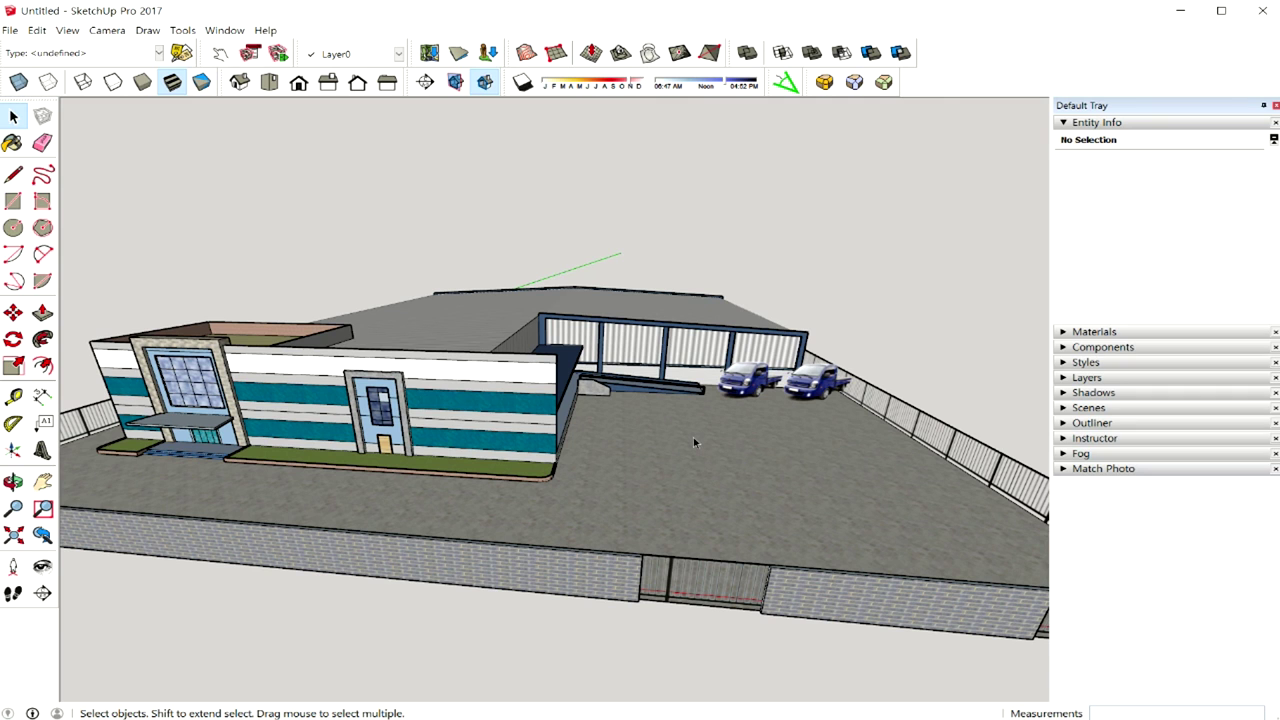
middle_click_drag(697, 438, 735, 457)
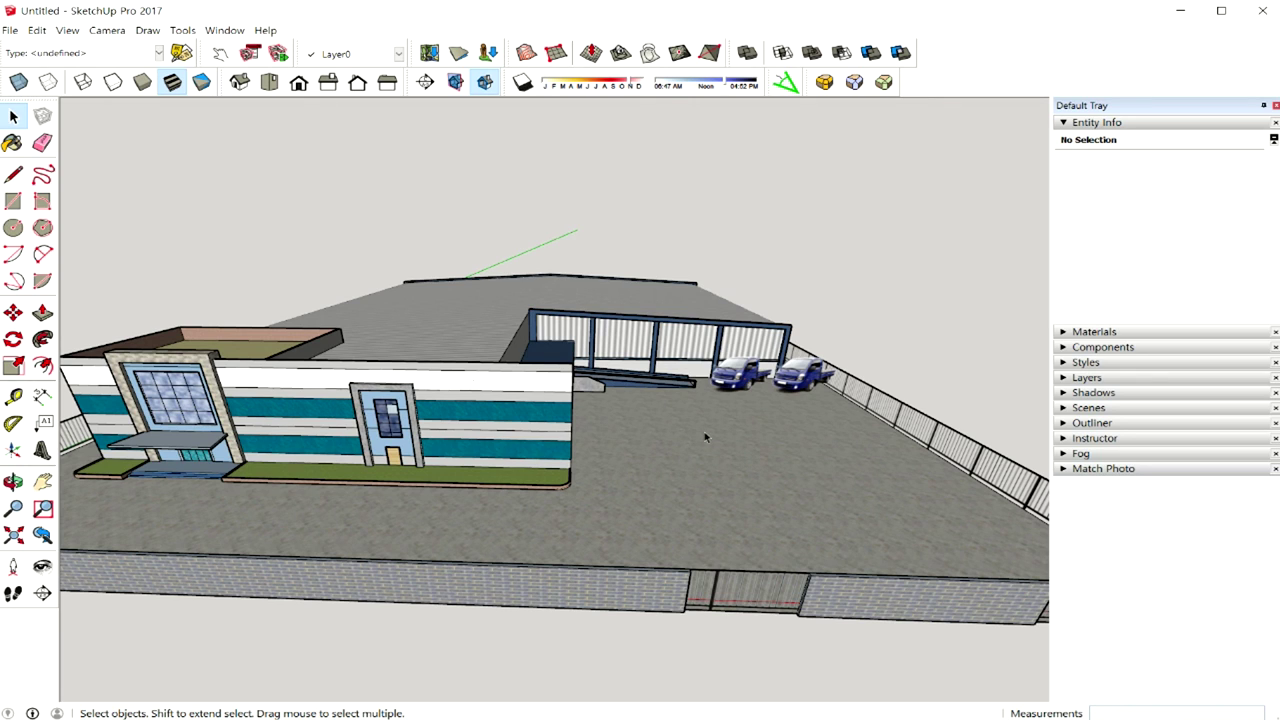
middle_click_drag(722, 430, 698, 432)
left_click_drag(698, 432, 664, 439)
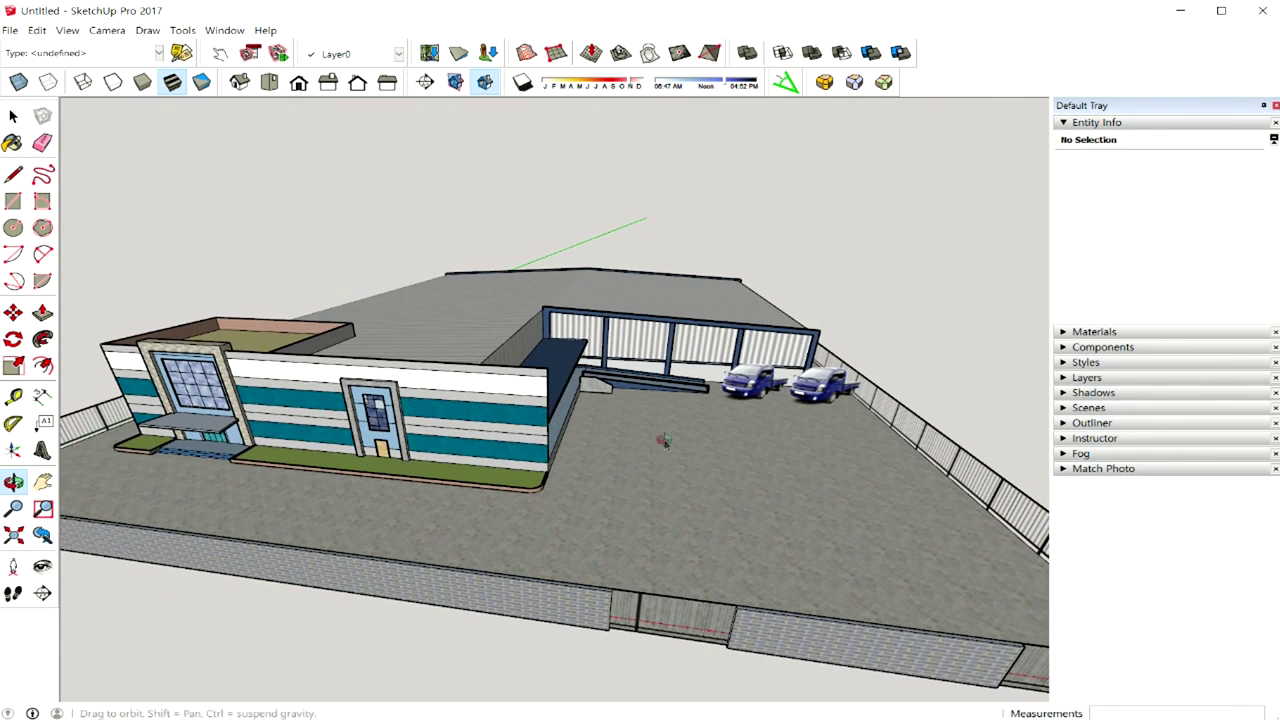
key("space")
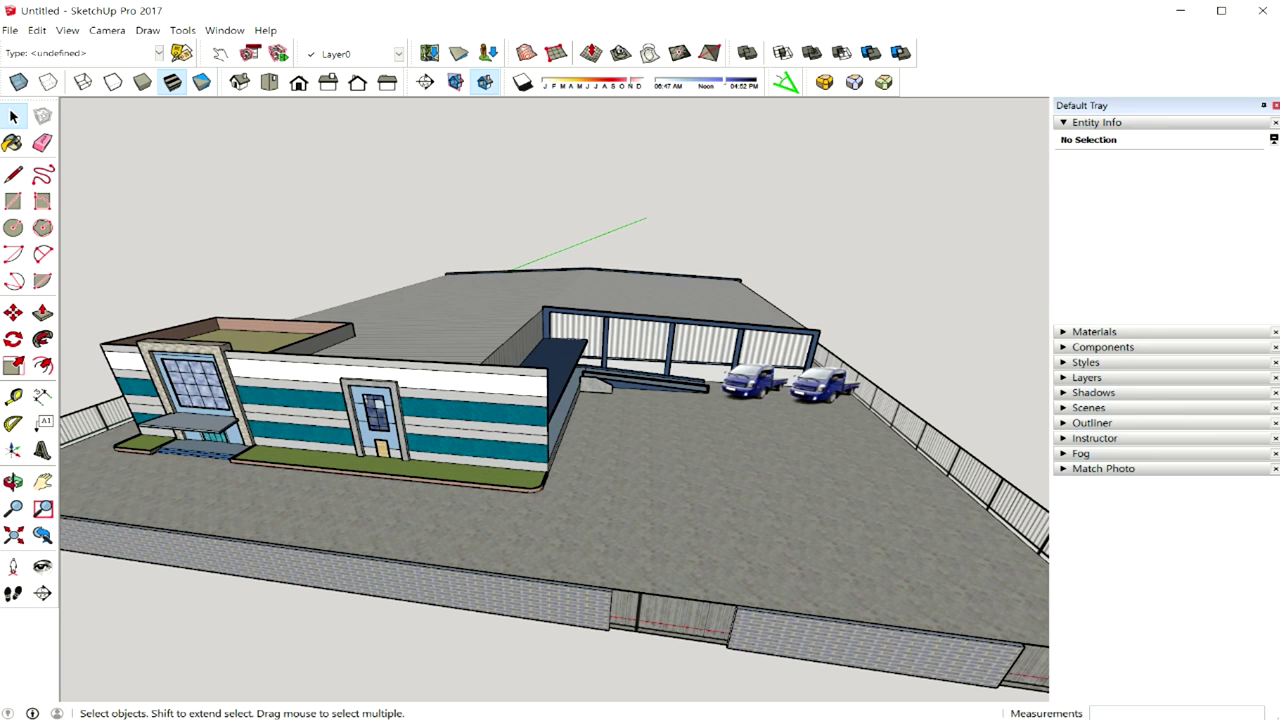